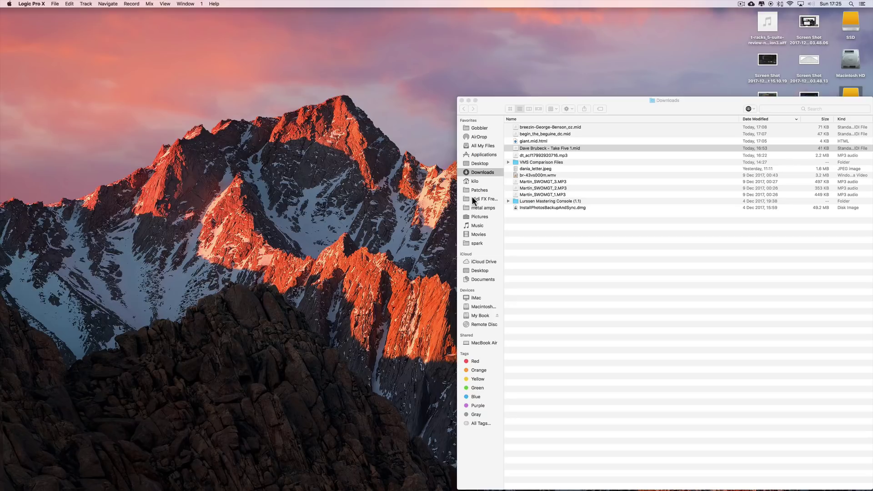
Open the MIDI file "Dave Brubeck - Take Five 1.mid" from the Downloads folder as a new project
{"action": "key", "text": "F2"}
{"action": "left_click", "coordinate": [55, 4]}
{"action": "left_click", "coordinate": [63, 25]}
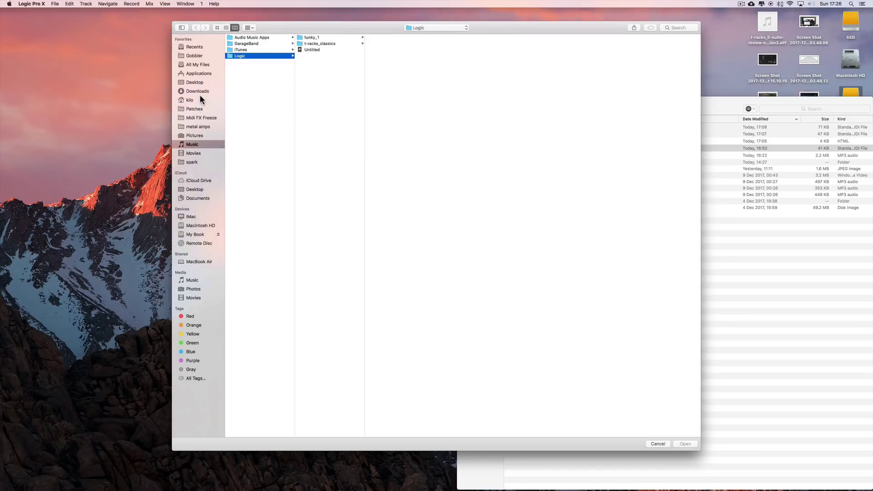
{"action": "left_click", "coordinate": [198, 91]}
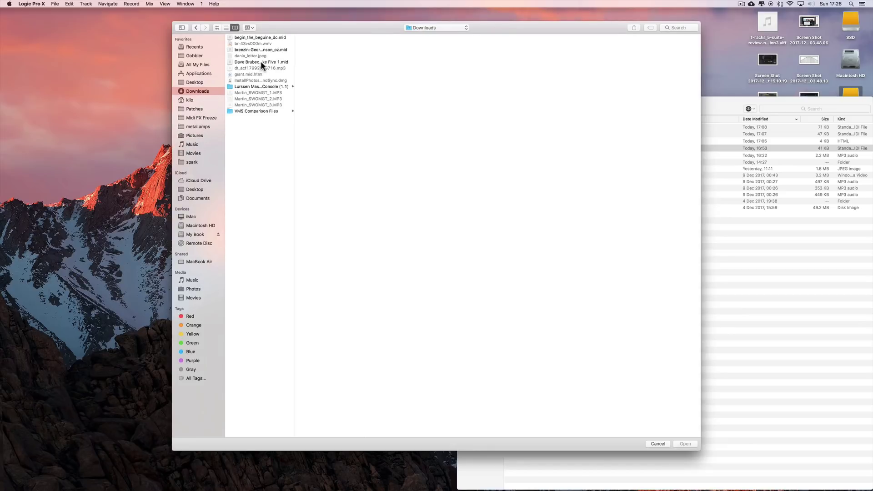
{"action": "left_click_drag", "start_coordinate": [295, 49], "coordinate": [370, 51]}
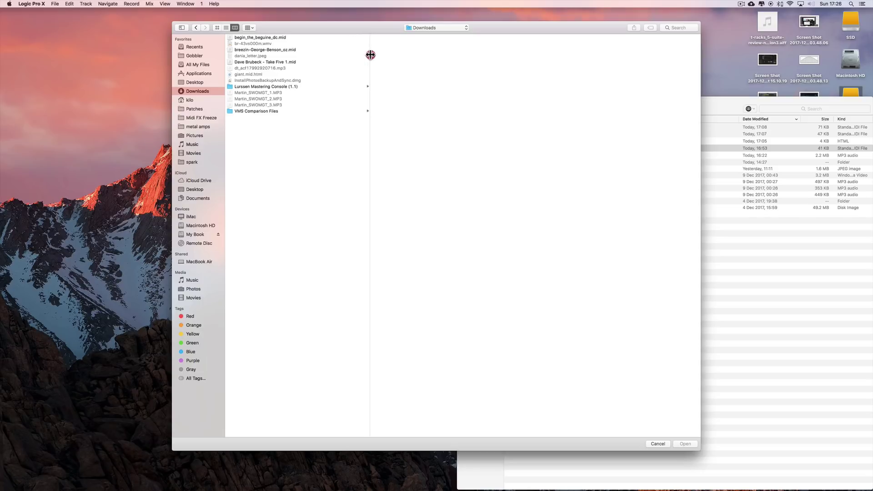
{"action": "left_click", "coordinate": [282, 62]}
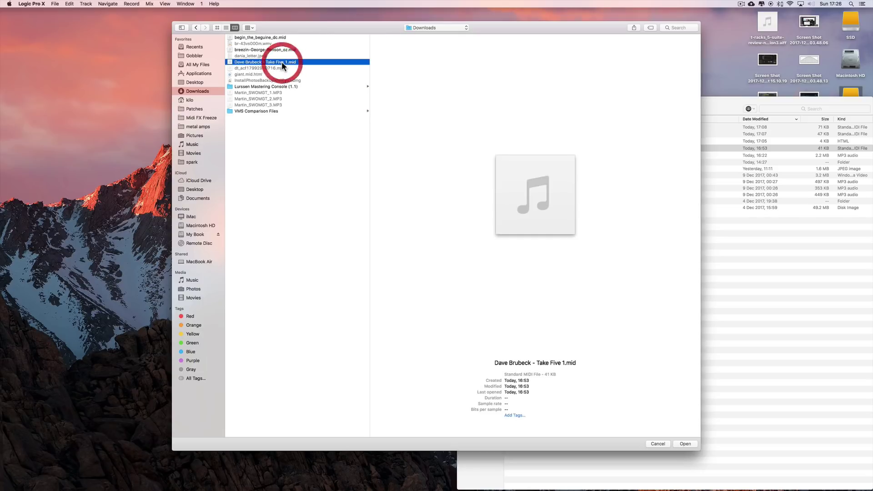
{"action": "left_click", "coordinate": [684, 443]}
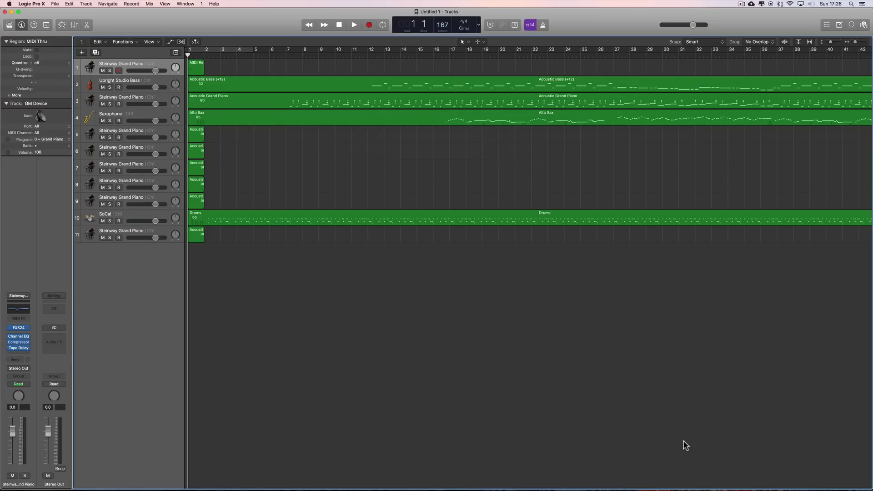
Look through the drum, bass, piano and saxophone tracks and play the song from the beginning
{"action": "left_click", "coordinate": [146, 216]}
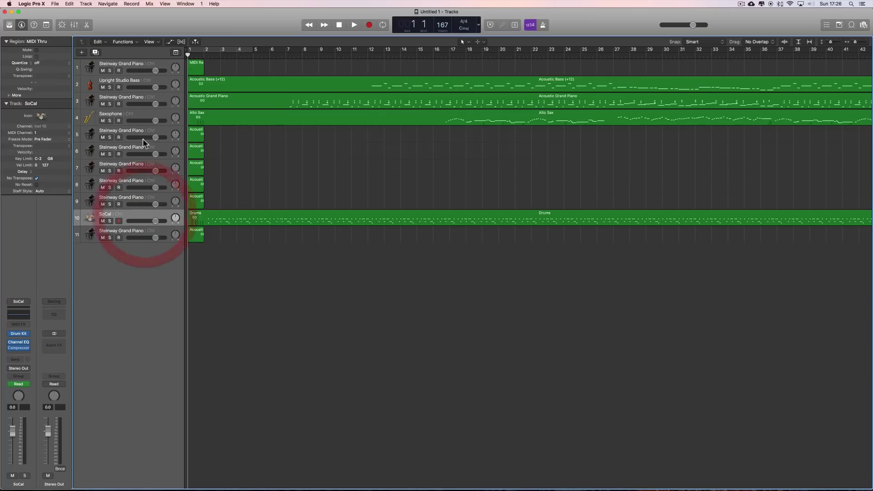
{"action": "left_click", "coordinate": [138, 80]}
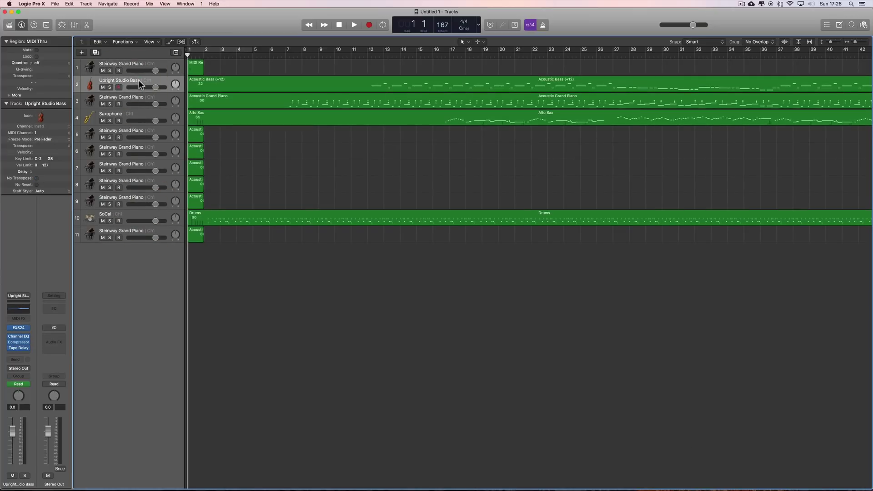
{"action": "left_click", "coordinate": [141, 99]}
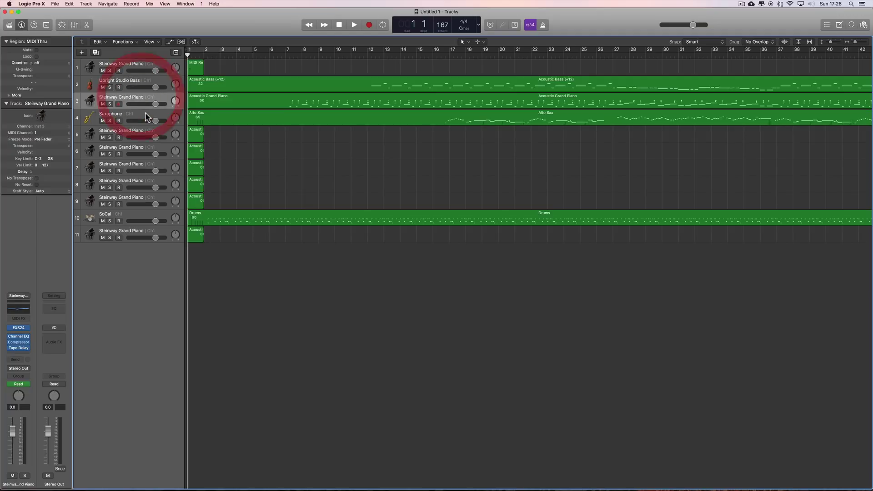
{"action": "left_click", "coordinate": [146, 114]}
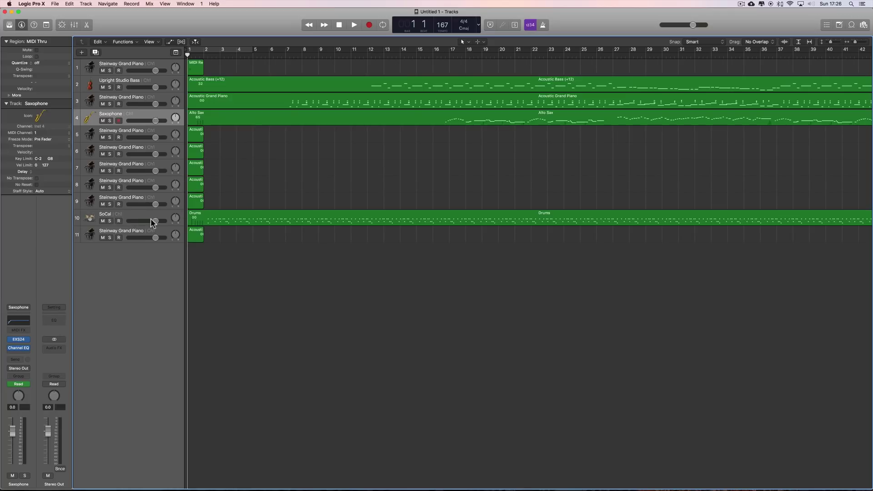
{"action": "left_click", "coordinate": [131, 215]}
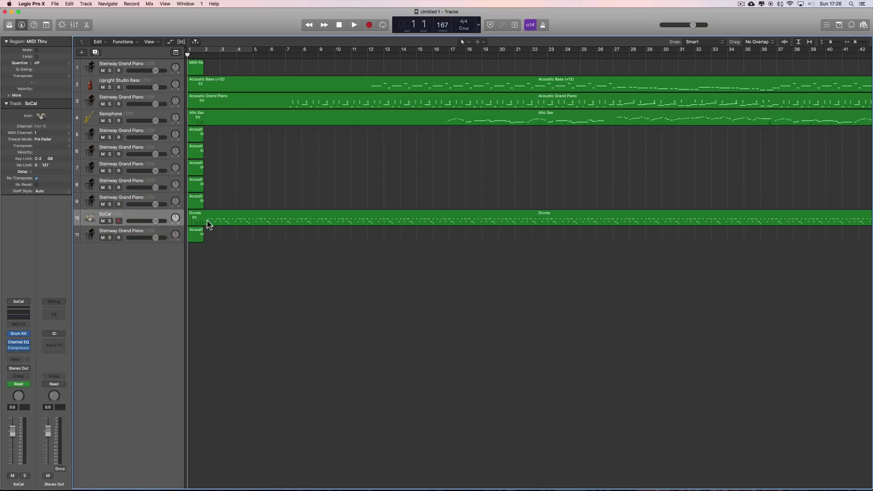
{"action": "key", "text": "space"}
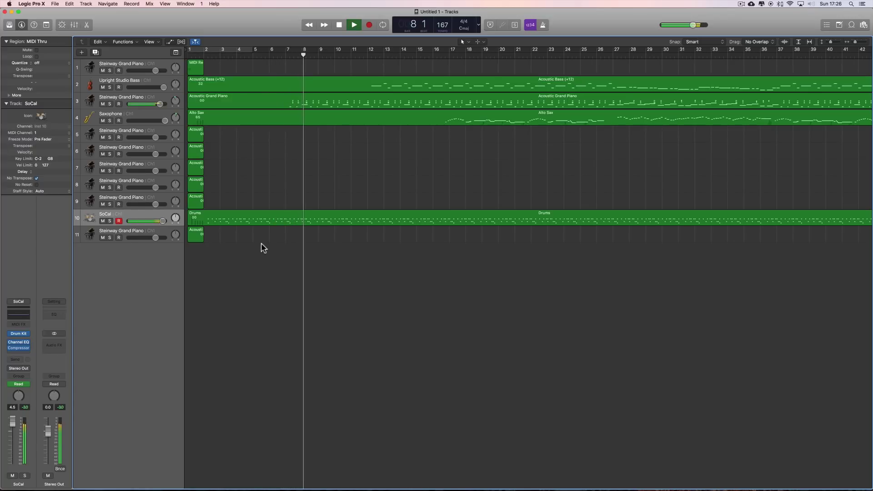
{"action": "key", "text": "space"}
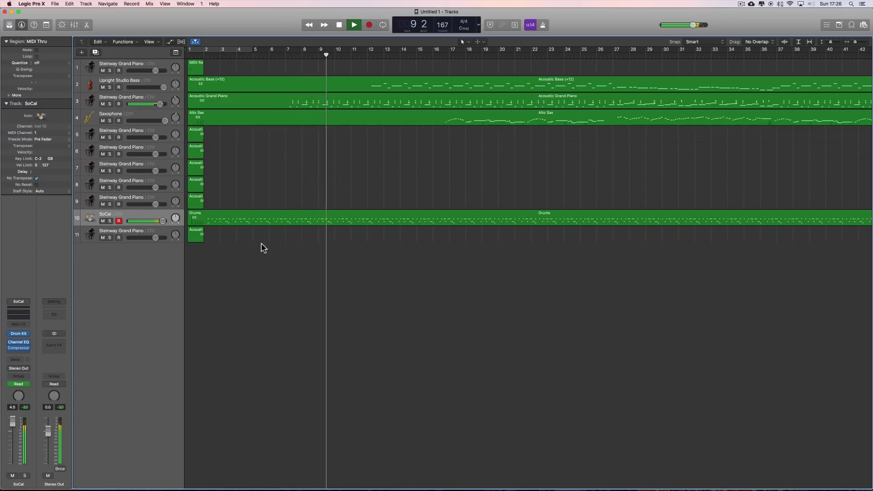
Solo the SoCal drum track and inspect its Drum Kit Designer instrument, closing the plug-in window again
{"action": "left_click", "coordinate": [110, 221]}
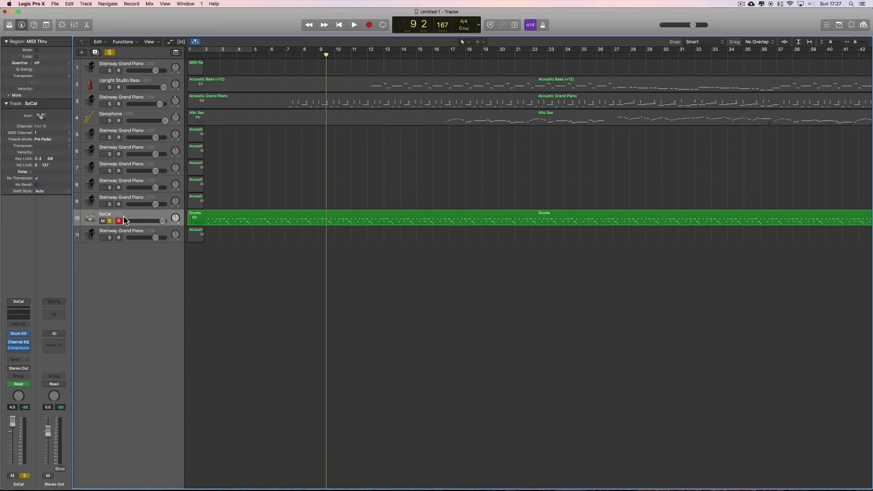
{"action": "left_click", "coordinate": [139, 218]}
{"action": "left_click", "coordinate": [19, 335]}
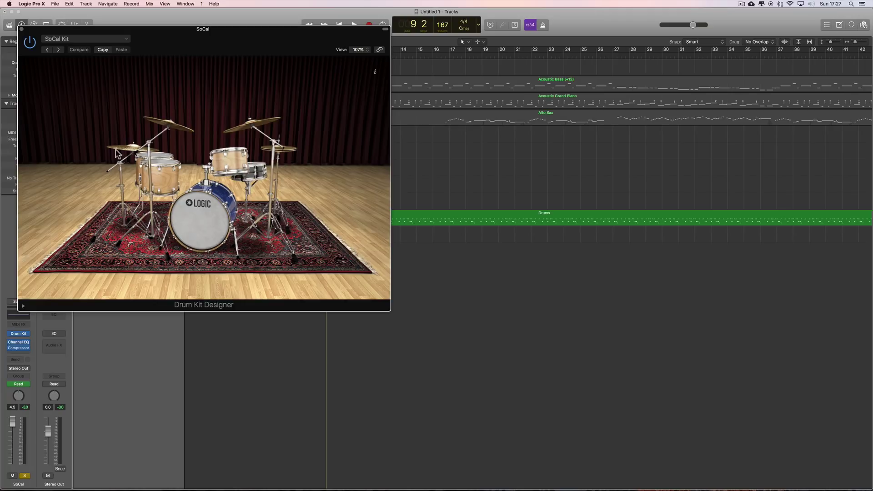
{"action": "left_click", "coordinate": [21, 29]}
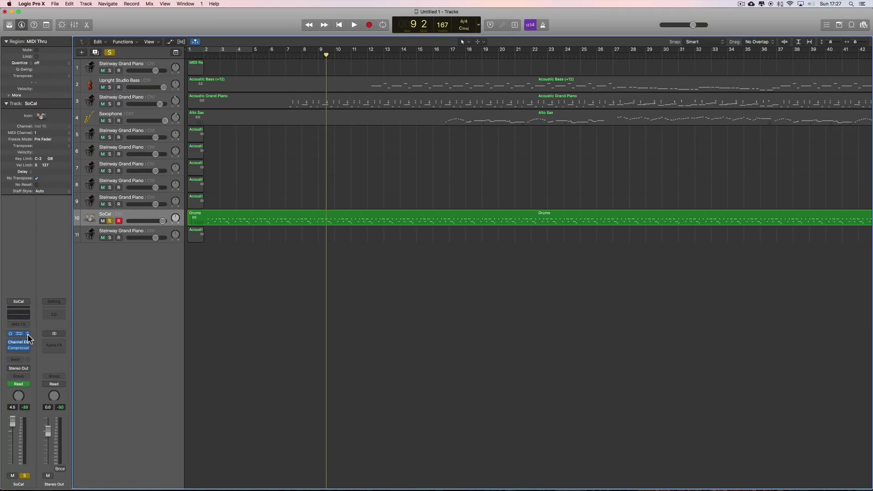
Replace the drum track's instrument with the Multi-Output version of the EXS24 sampler
{"action": "left_click", "coordinate": [28, 334]}
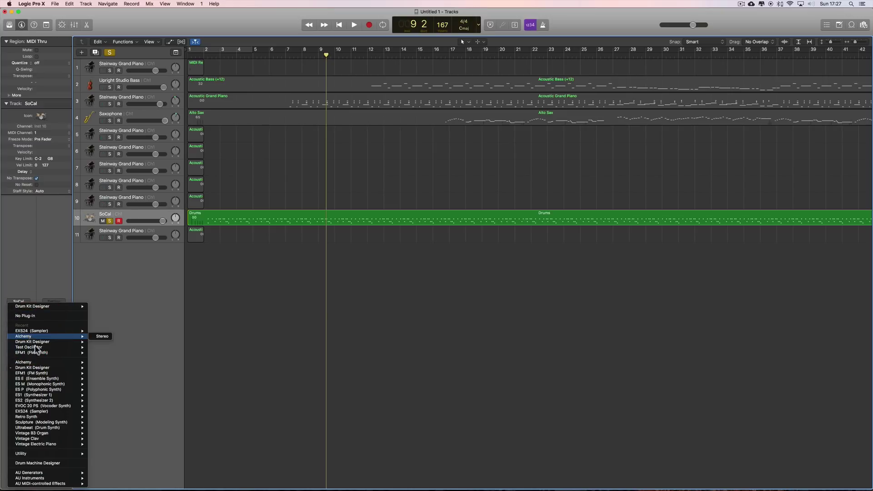
{"action": "mouse_move", "coordinate": [46, 411]}
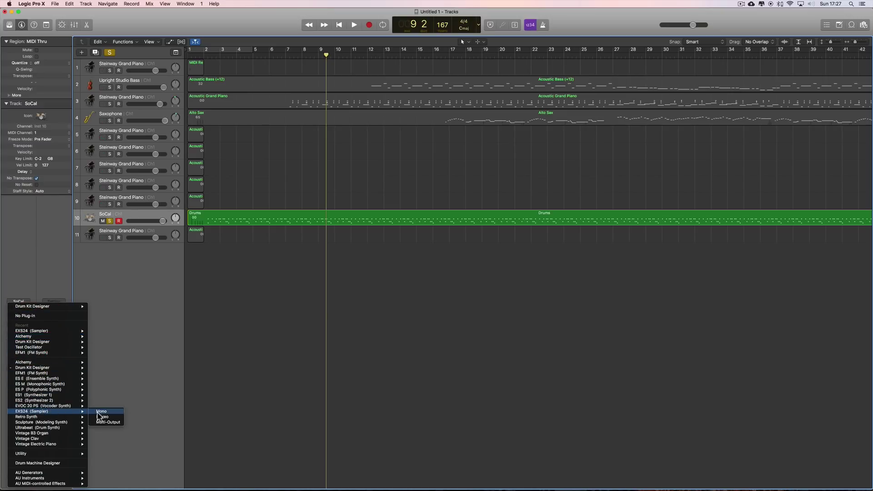
{"action": "left_click", "coordinate": [112, 422]}
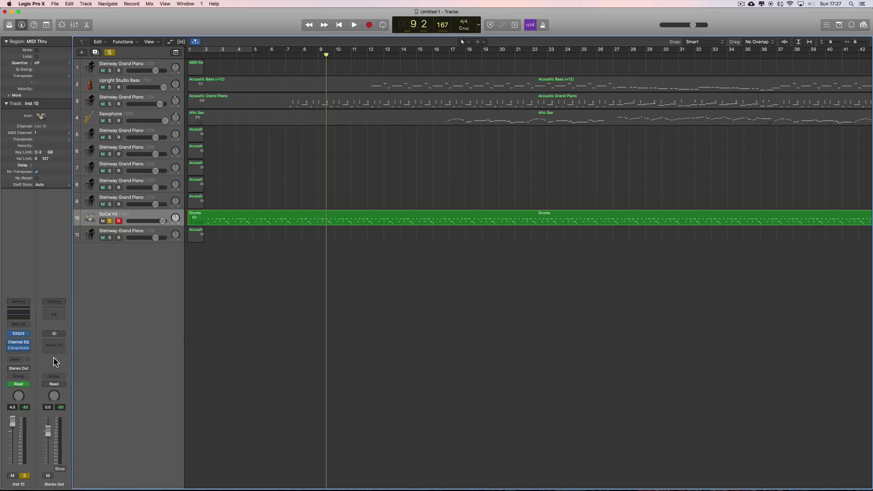
Load the Studio Brush Kit from the Acoustic Drum Kits into the drum track's EXS24 sampler
{"action": "mouse_move", "coordinate": [18, 337]}
{"action": "left_click", "coordinate": [19, 336]}
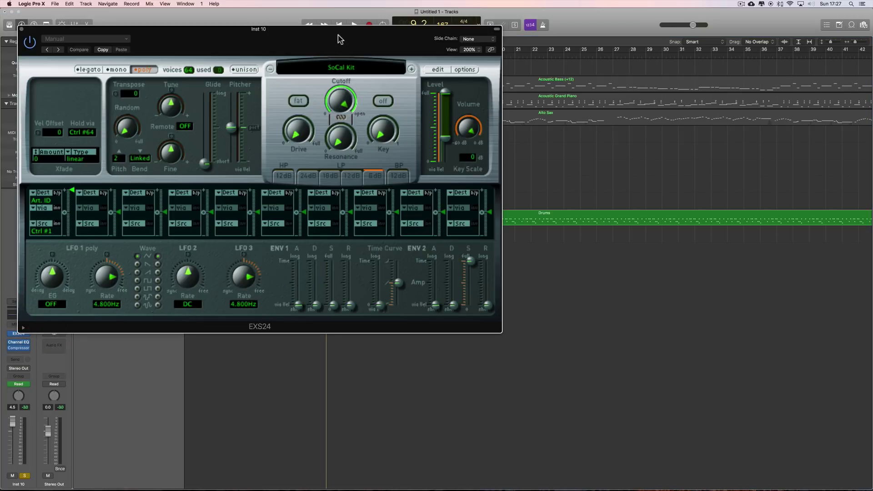
{"action": "left_click_drag", "start_coordinate": [339, 39], "coordinate": [362, 80]}
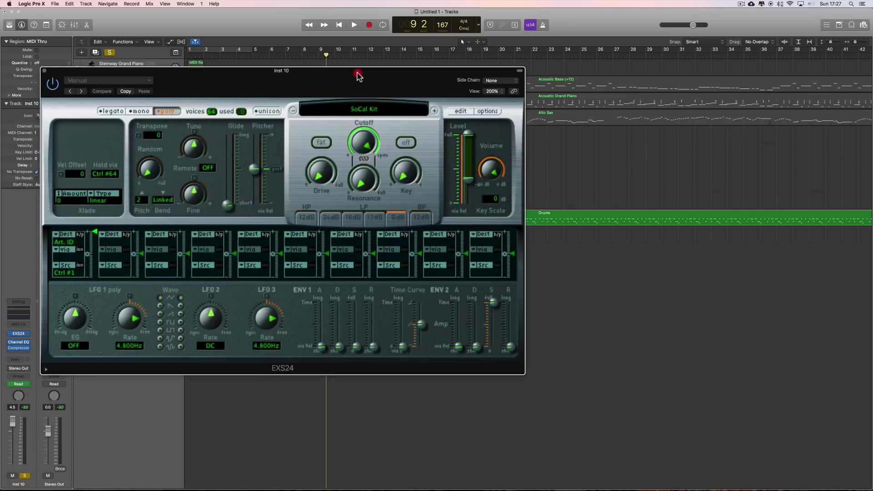
{"action": "left_click", "coordinate": [363, 111]}
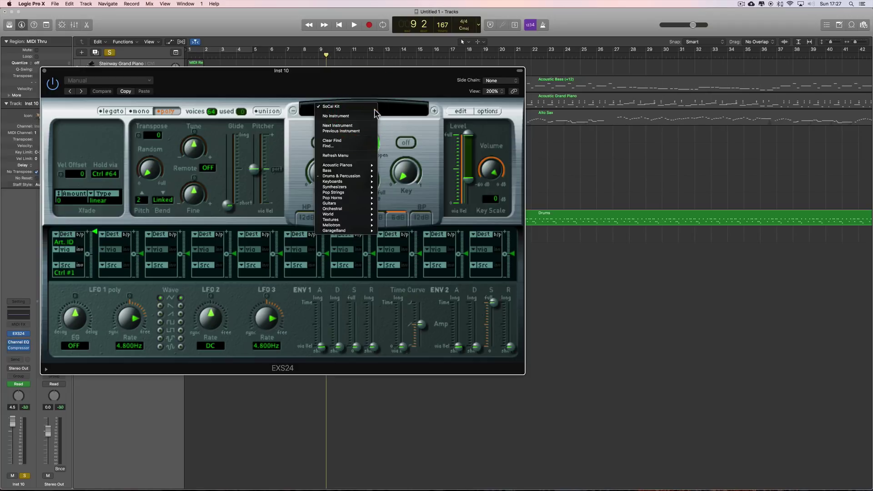
{"action": "left_click", "coordinate": [394, 113]}
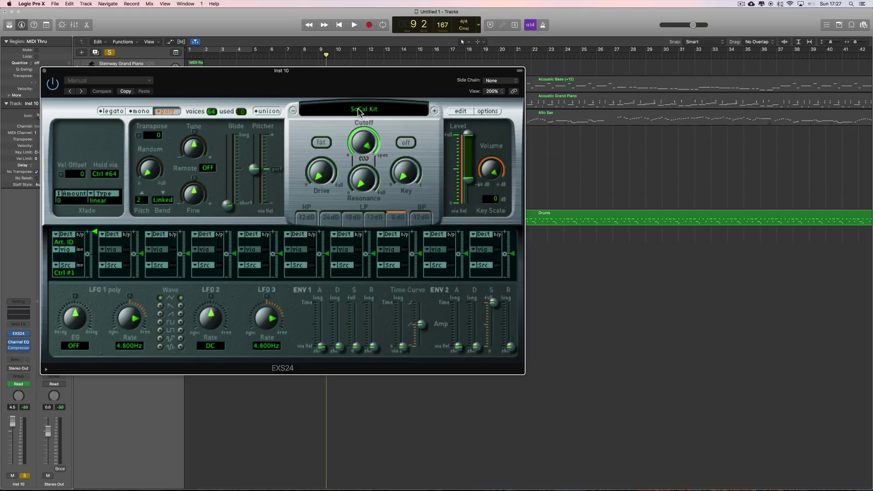
{"action": "left_click", "coordinate": [363, 111]}
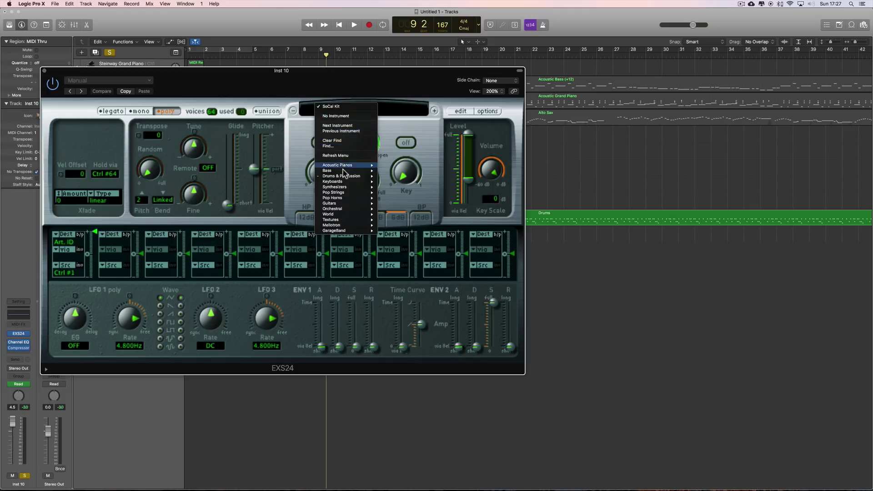
{"action": "mouse_move", "coordinate": [343, 177]}
{"action": "mouse_move", "coordinate": [403, 177]}
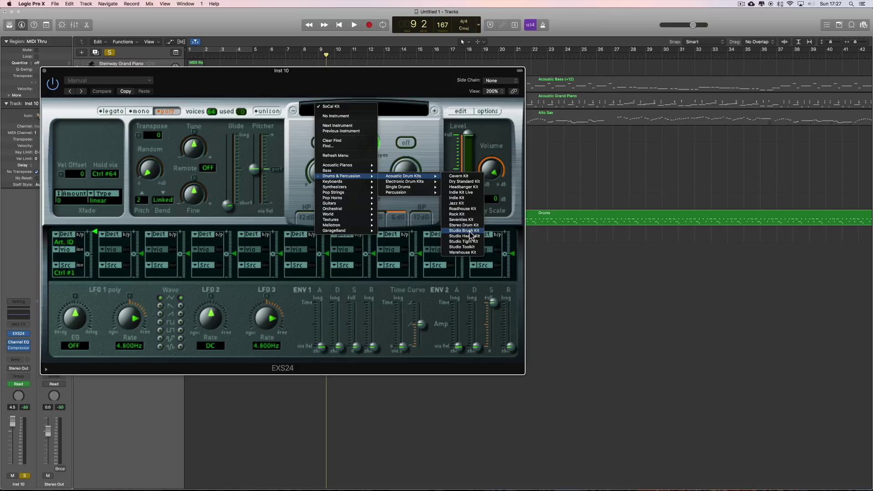
{"action": "left_click", "coordinate": [463, 231]}
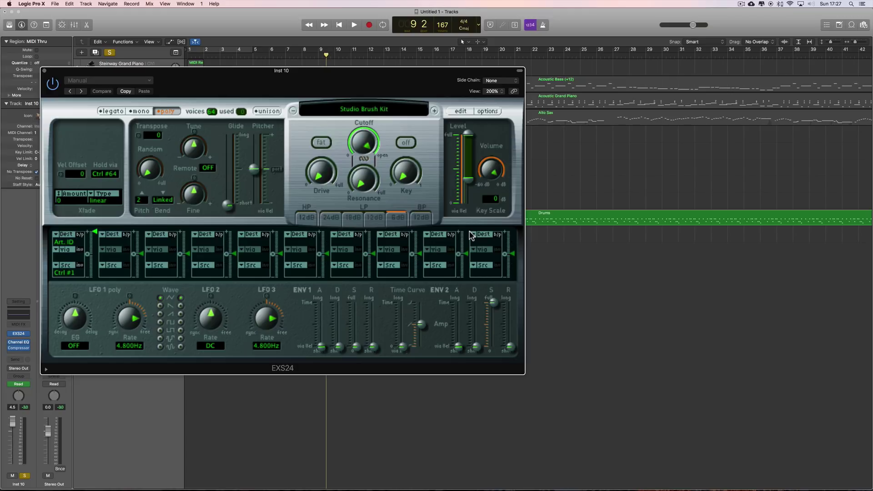
Uncover the track area, play a few bars of the soloed brush drums, and close the sampler window
{"action": "mouse_move", "coordinate": [285, 72]}
{"action": "left_mouse_down"}
{"action": "mouse_move", "coordinate": [298, 91]}
{"action": "mouse_move", "coordinate": [462, 211]}
{"action": "mouse_move", "coordinate": [494, 276]}
{"action": "mouse_move", "coordinate": [446, 259]}
{"action": "left_mouse_up"}
{"action": "key", "text": "space"}
{"action": "key", "text": "space"}
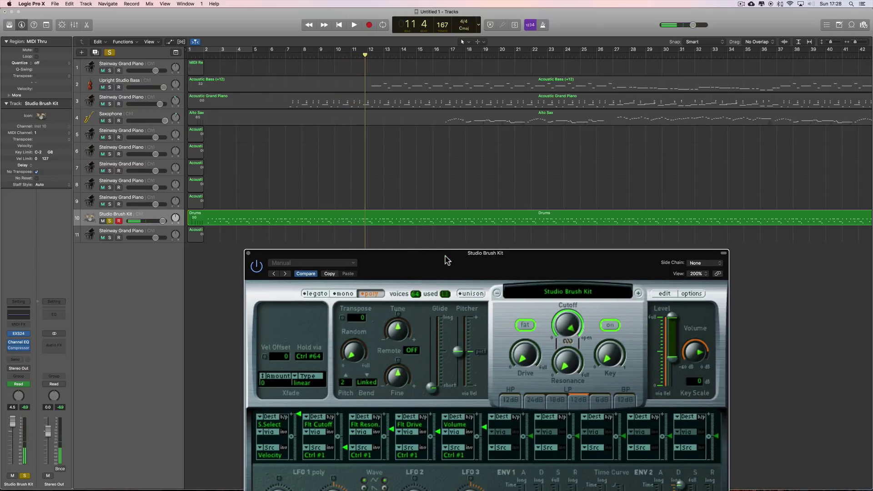
{"action": "left_click_drag", "start_coordinate": [411, 253], "coordinate": [407, 243]}
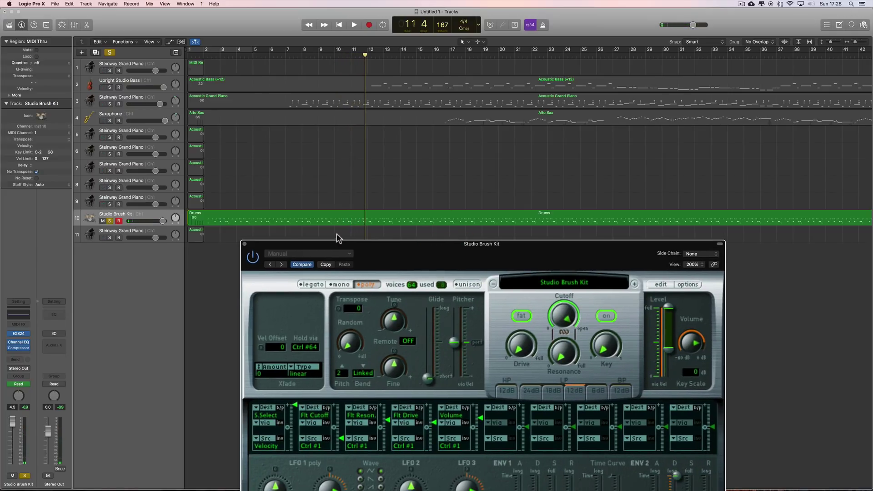
{"action": "left_click", "coordinate": [244, 245]}
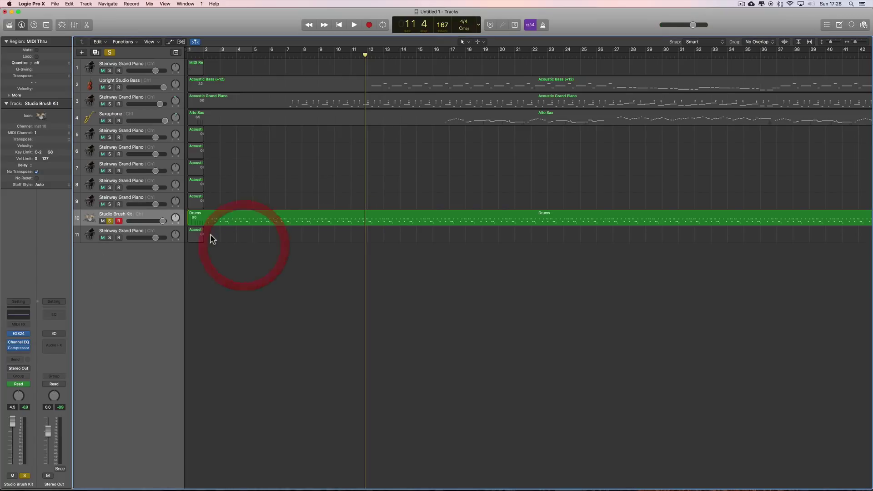
Show the mixer below the tracks with wide channel strips
{"action": "left_click", "coordinate": [75, 26]}
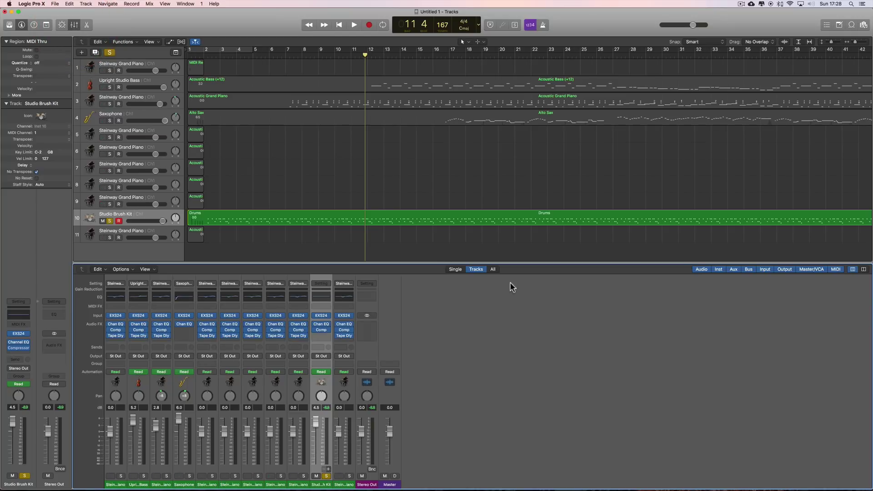
{"action": "left_click", "coordinate": [863, 270]}
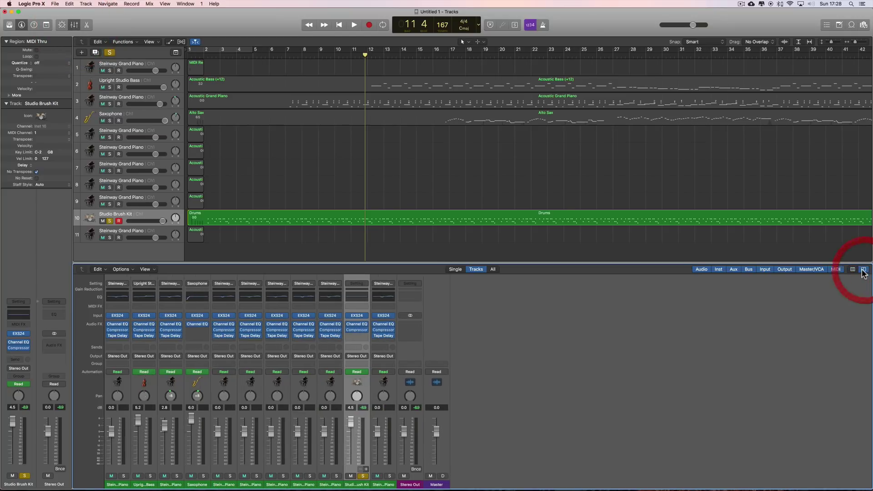
{"action": "left_click", "coordinate": [864, 270]}
{"action": "left_click", "coordinate": [863, 270]}
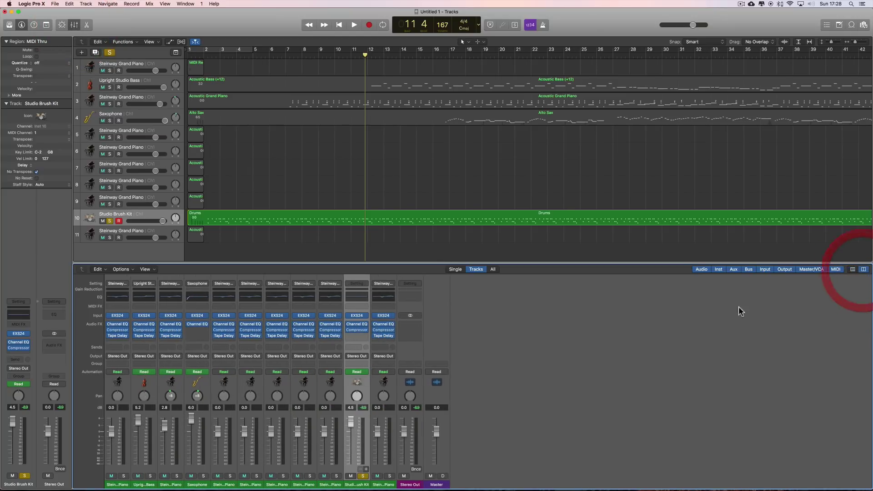
Check the EXS24 output configuration on the Studio Brush Kit's mixer channel, leaving it without changing the instrument
{"action": "left_click", "coordinate": [146, 216]}
{"action": "left_click", "coordinate": [147, 216]}
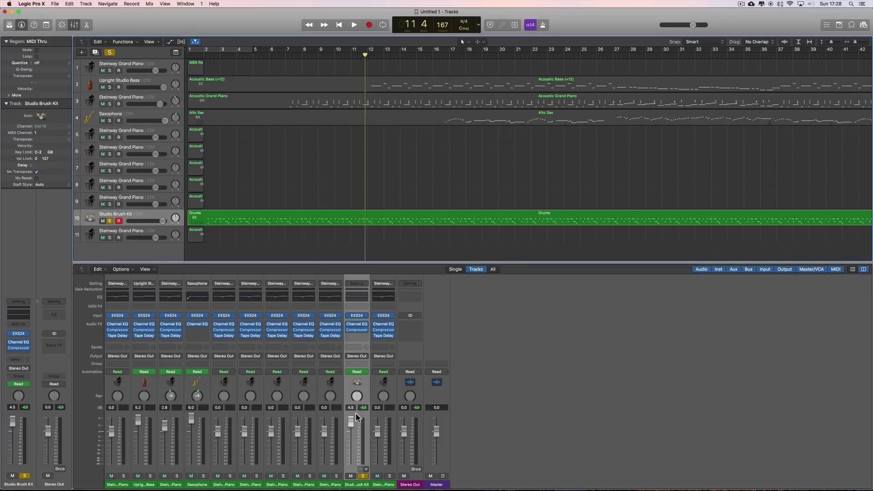
{"action": "mouse_move", "coordinate": [355, 319]}
{"action": "left_click", "coordinate": [357, 315]}
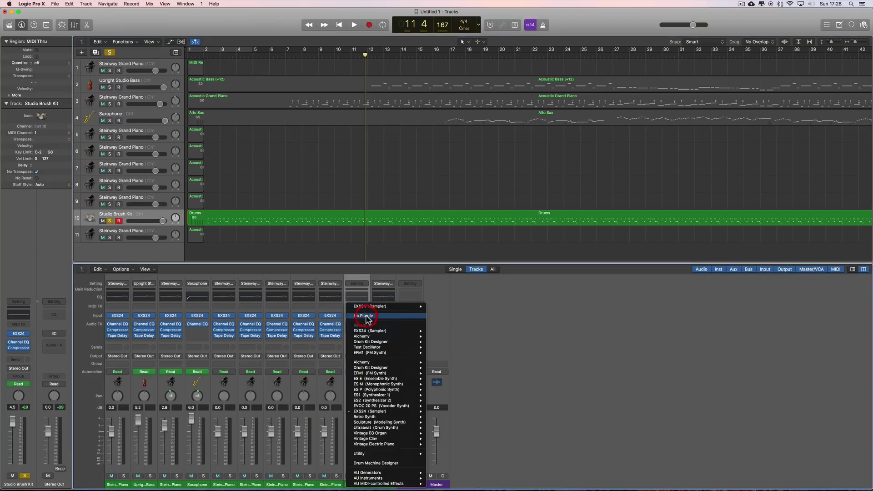
{"action": "mouse_move", "coordinate": [375, 310]}
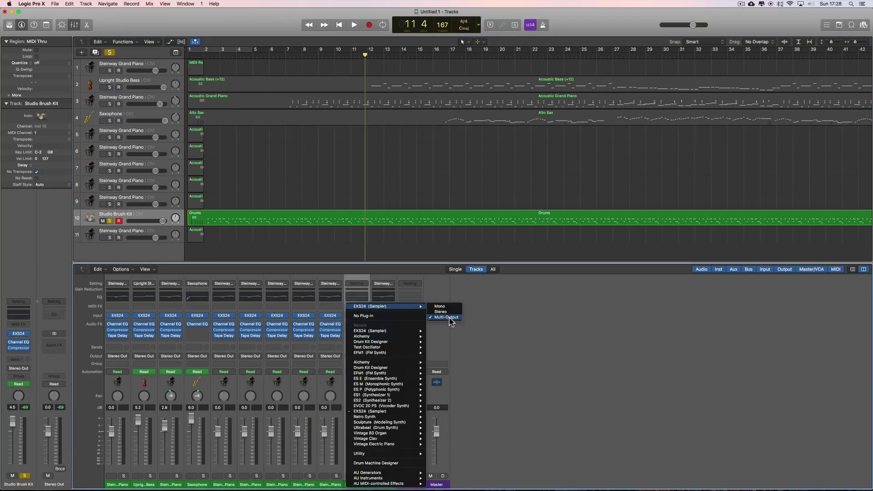
{"action": "left_click", "coordinate": [504, 321]}
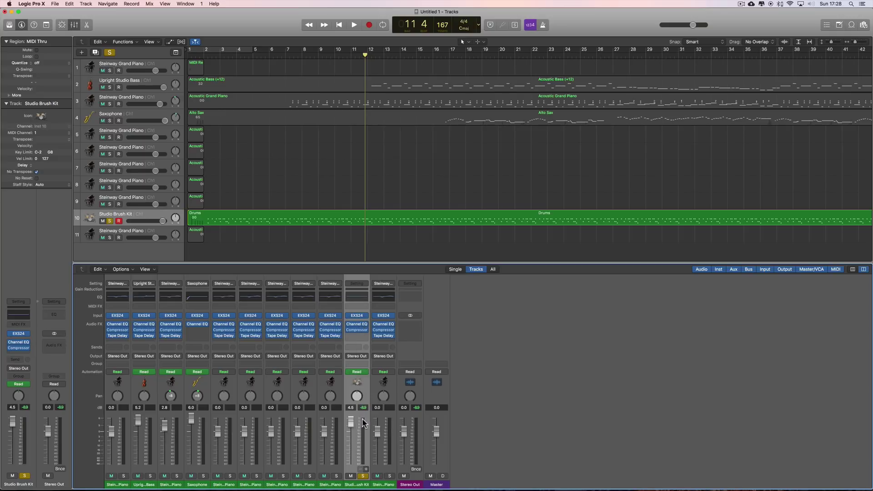
Add two aux channels for EXS outputs 3-4 and 5-6 beside the Studio Brush Kit's mixer channel
{"action": "left_click", "coordinate": [366, 470]}
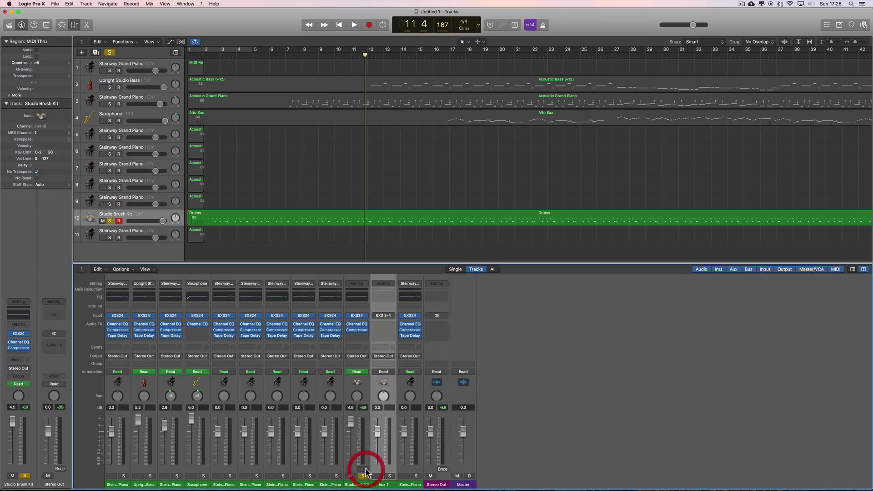
{"action": "left_click", "coordinate": [366, 470]}
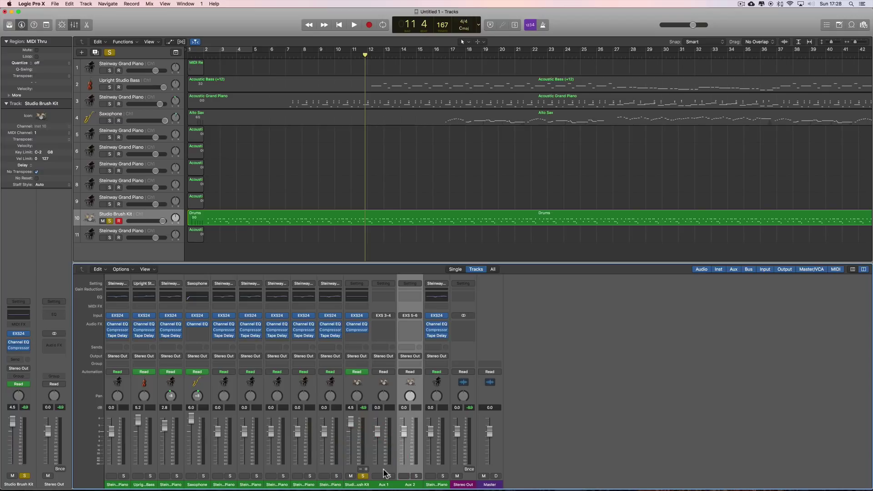
{"action": "left_click", "coordinate": [384, 471]}
{"action": "left_click", "coordinate": [409, 470]}
{"action": "left_click", "coordinate": [386, 471]}
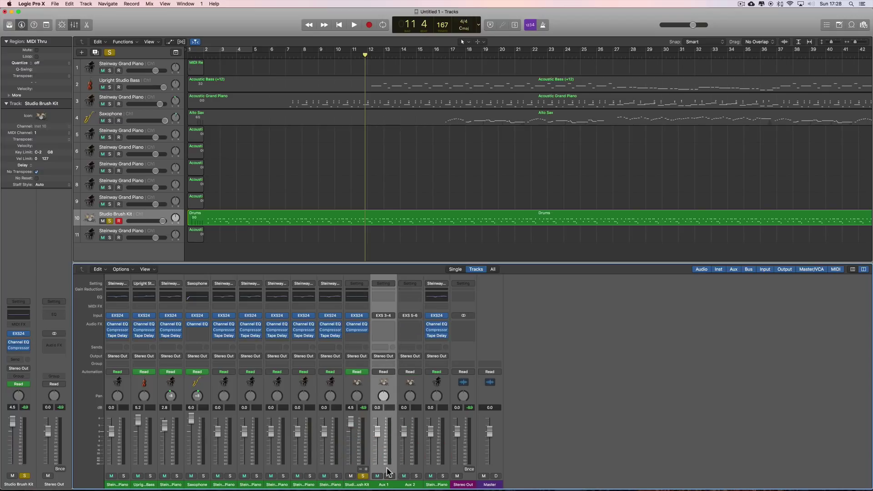
{"action": "left_click", "coordinate": [357, 461]}
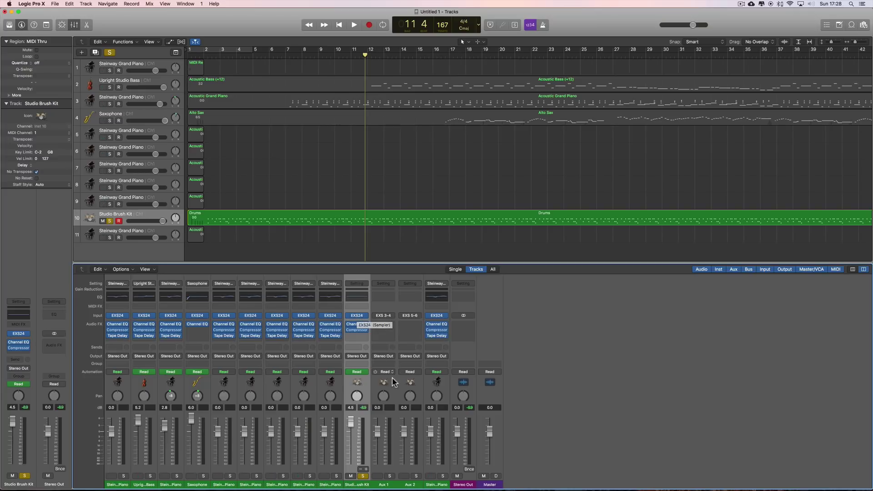
{"action": "left_click", "coordinate": [390, 394]}
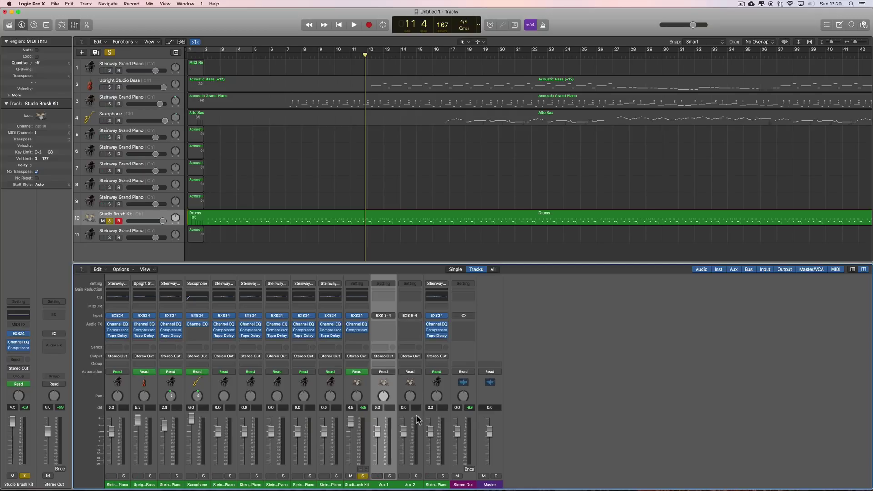
{"action": "left_click", "coordinate": [416, 419]}
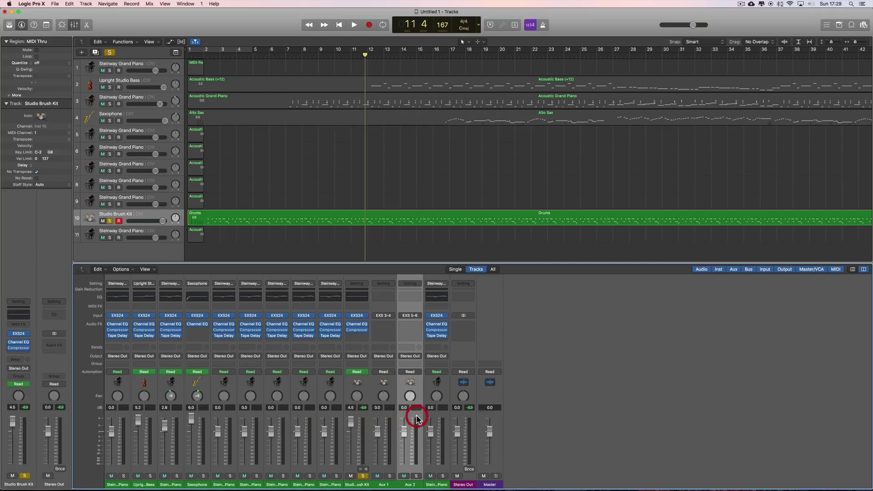
Open the Studio Brush Kit channel's EXS24 sampler, positioned clear of its mixer strips, and bring up its instrument editor
{"action": "left_click", "coordinate": [355, 441]}
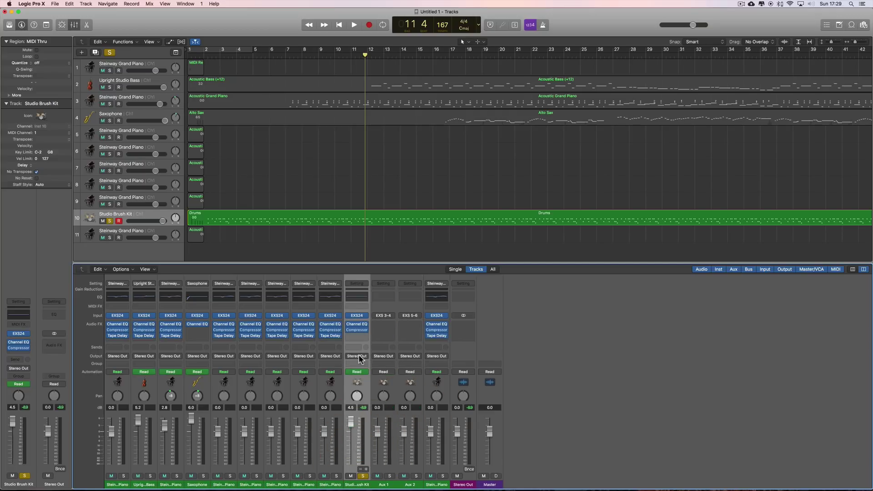
{"action": "left_click", "coordinate": [355, 317]}
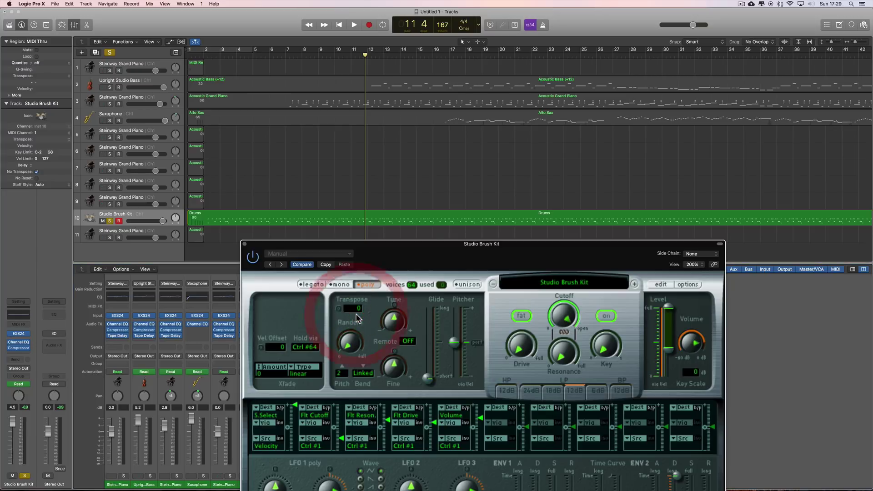
{"action": "mouse_move", "coordinate": [405, 255]}
{"action": "left_mouse_down"}
{"action": "mouse_move", "coordinate": [367, 186]}
{"action": "mouse_move", "coordinate": [221, 33]}
{"action": "left_mouse_up"}
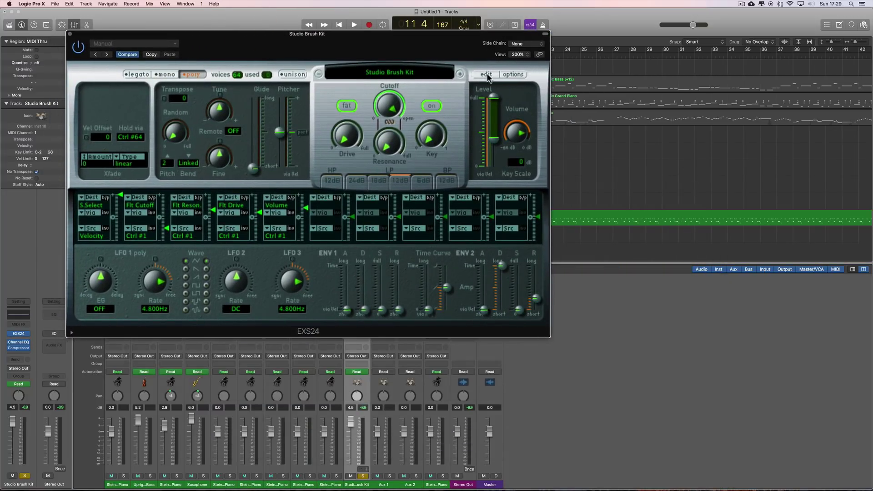
{"action": "left_click", "coordinate": [486, 75]}
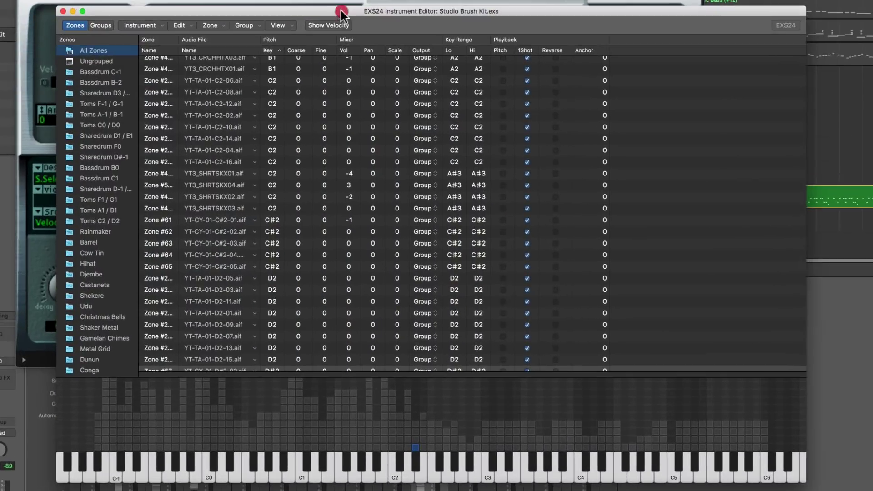
Route all zones of the Bassdrum C-1 and Bassdrum B-2 groups to output 3-4
{"action": "left_click", "coordinate": [99, 73]}
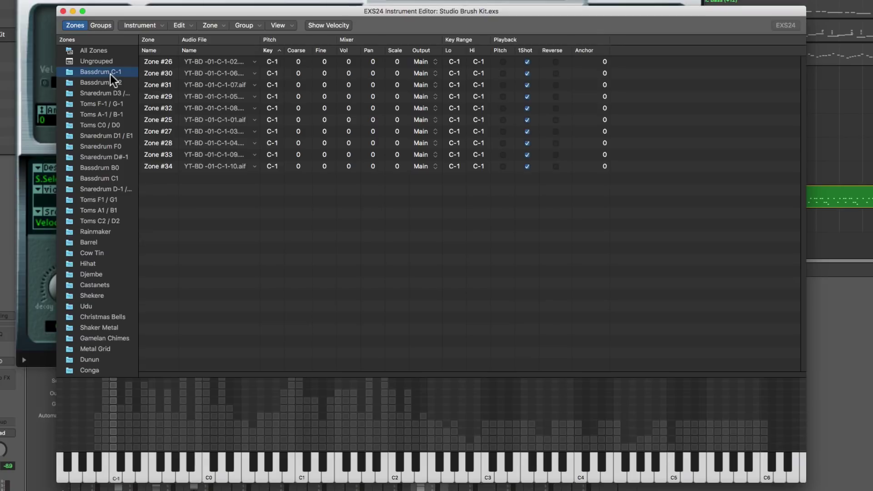
{"action": "left_click", "coordinate": [109, 82], "text": "shift"}
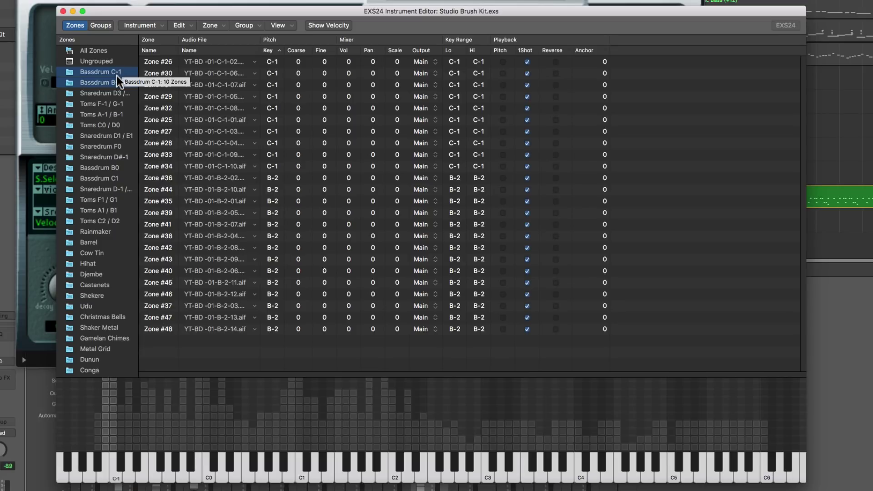
{"action": "left_click", "coordinate": [167, 63]}
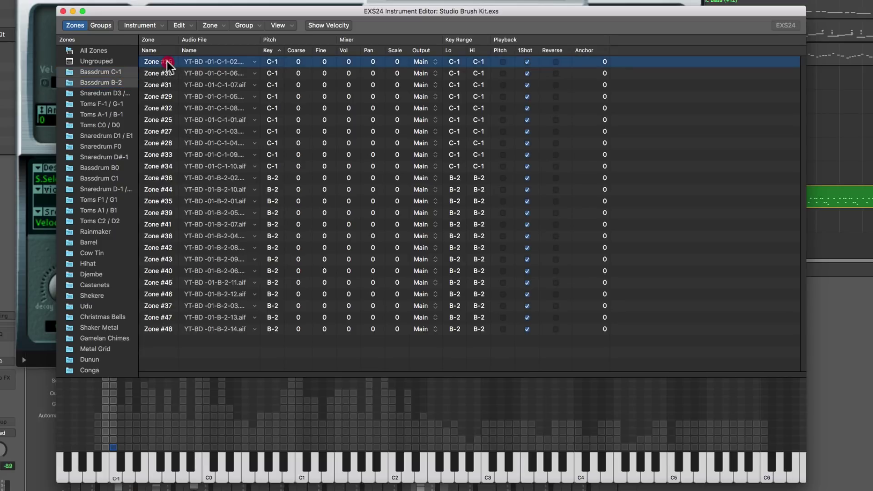
{"action": "left_click", "coordinate": [173, 328], "text": "shift"}
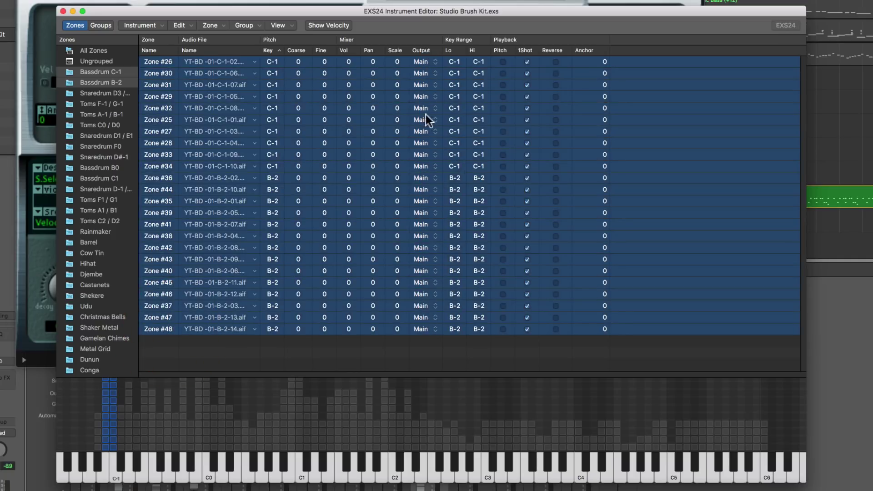
{"action": "left_click", "coordinate": [434, 63]}
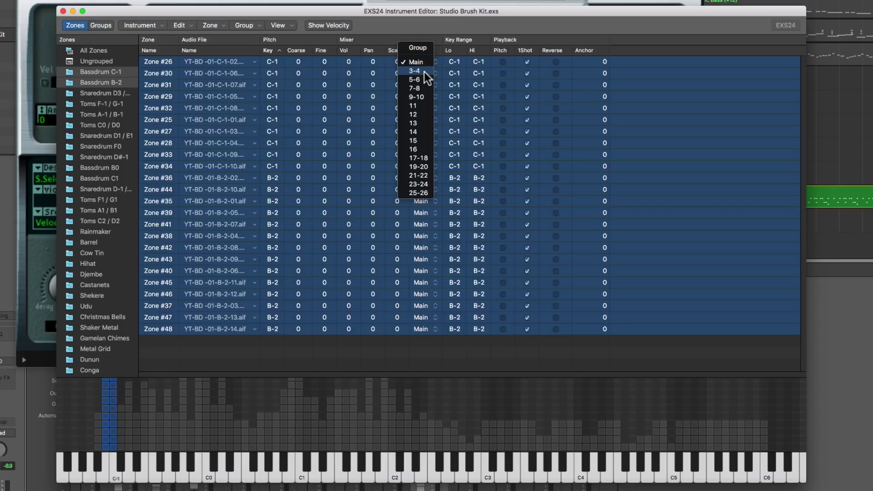
{"action": "left_click", "coordinate": [425, 73]}
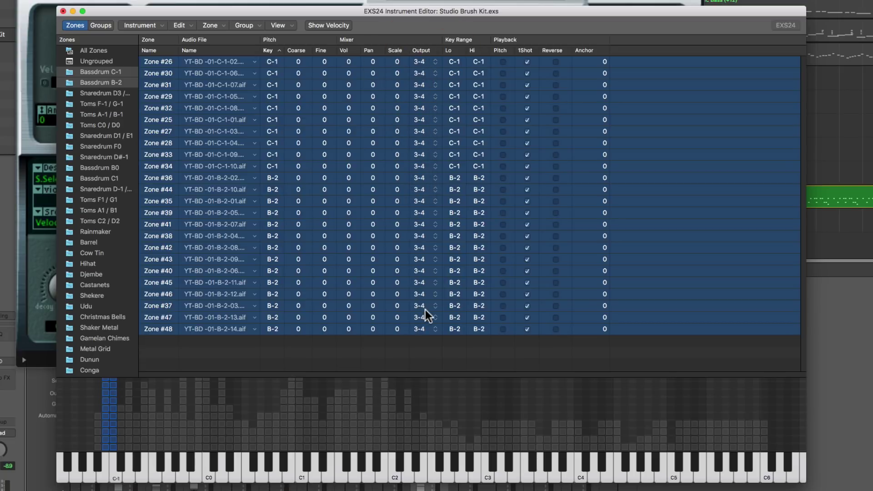
Route all zones of the Bassdrum B0 and Bassdrum C1 groups to output 3-4
{"action": "left_click", "coordinate": [100, 168]}
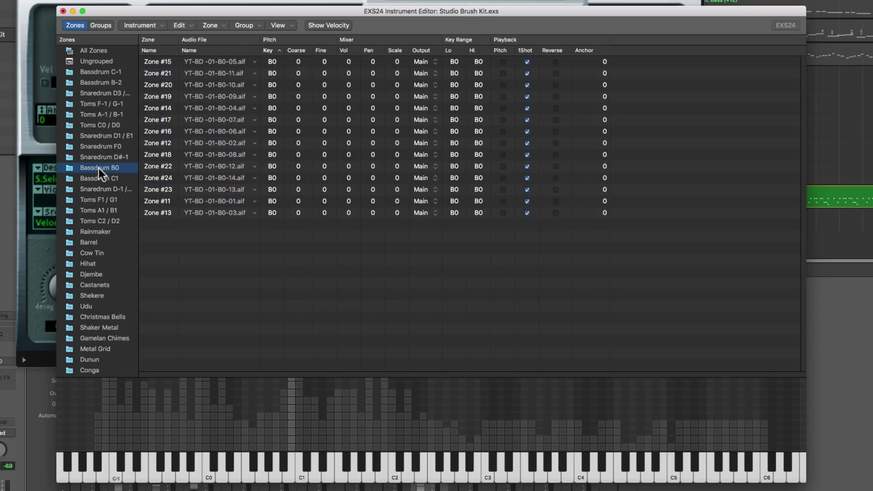
{"action": "left_click", "coordinate": [103, 180], "text": "shift"}
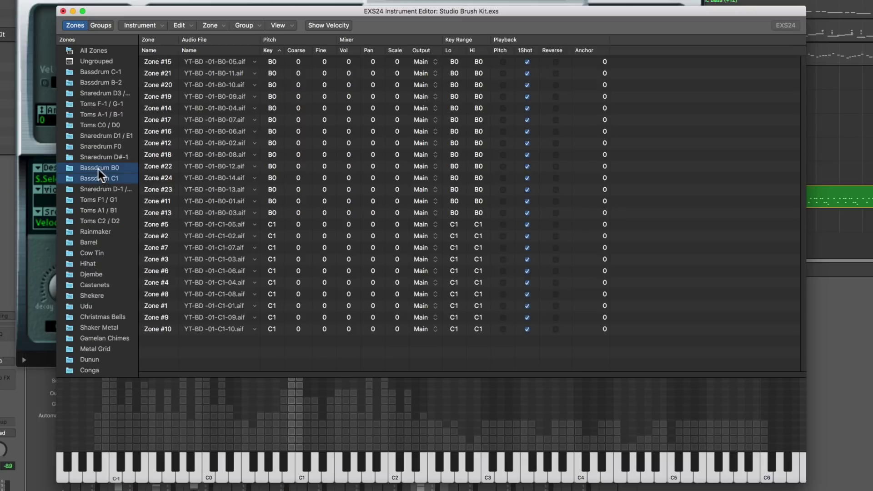
{"action": "left_click", "coordinate": [168, 63]}
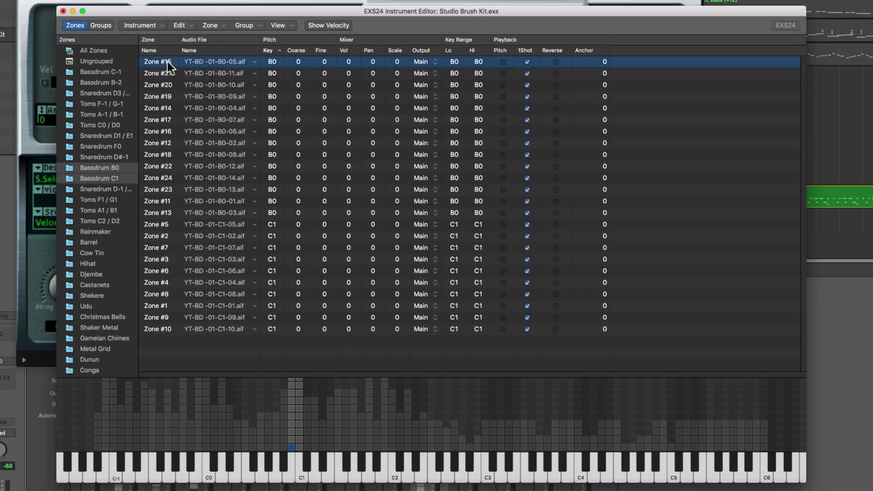
{"action": "left_click", "coordinate": [172, 331], "text": "shift"}
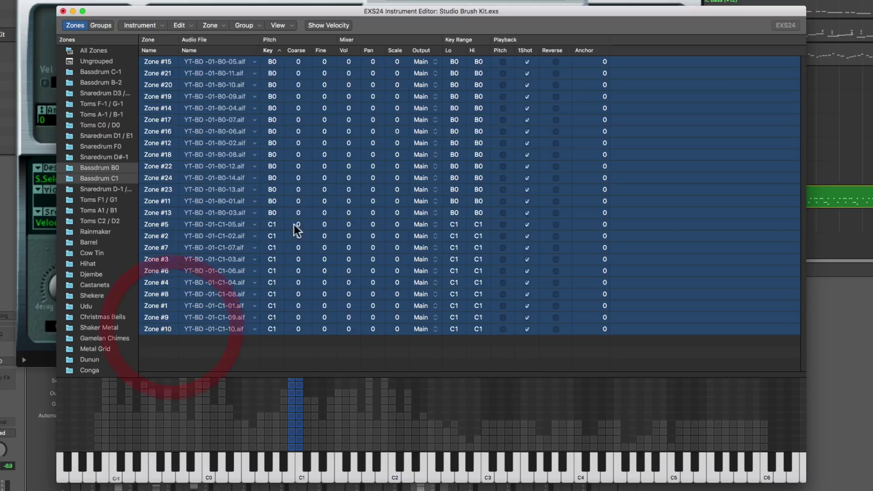
{"action": "left_click", "coordinate": [427, 69]}
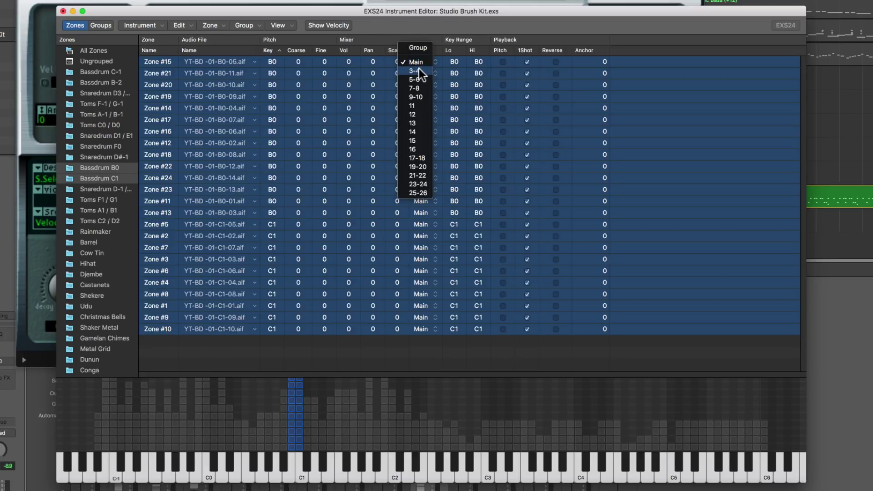
{"action": "left_click", "coordinate": [419, 73]}
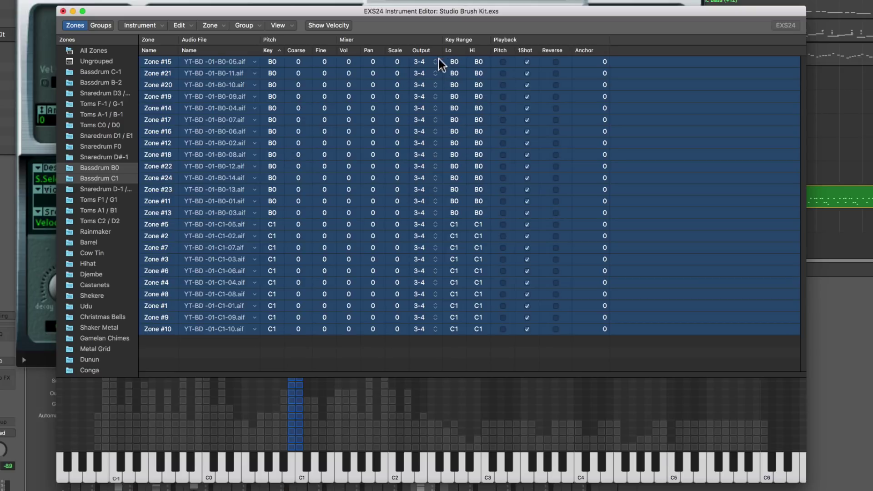
Route all zones of the Snaredrum D3 group to output 5-6
{"action": "left_click", "coordinate": [99, 94]}
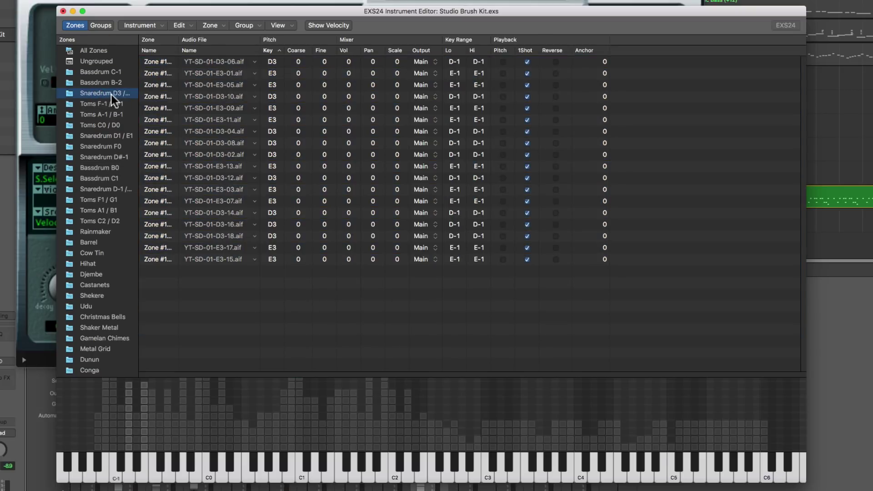
{"action": "left_click", "coordinate": [166, 64]}
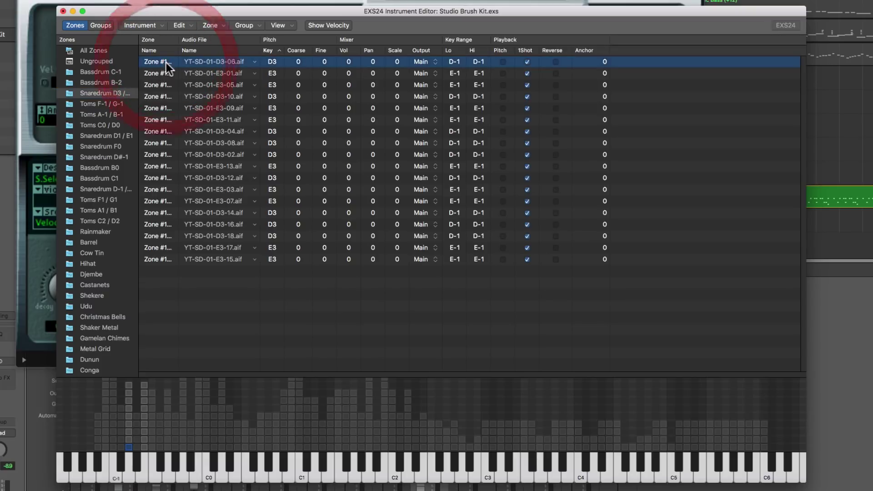
{"action": "left_click", "coordinate": [167, 259], "text": "shift"}
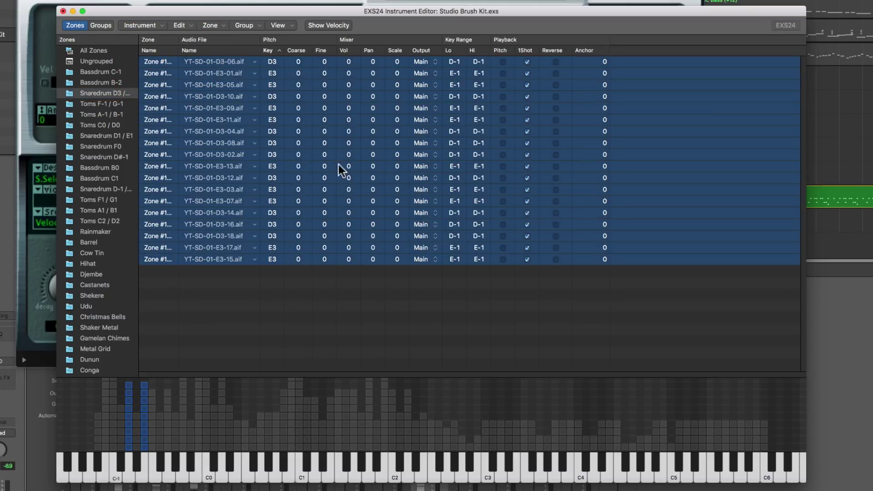
{"action": "left_click", "coordinate": [431, 62]}
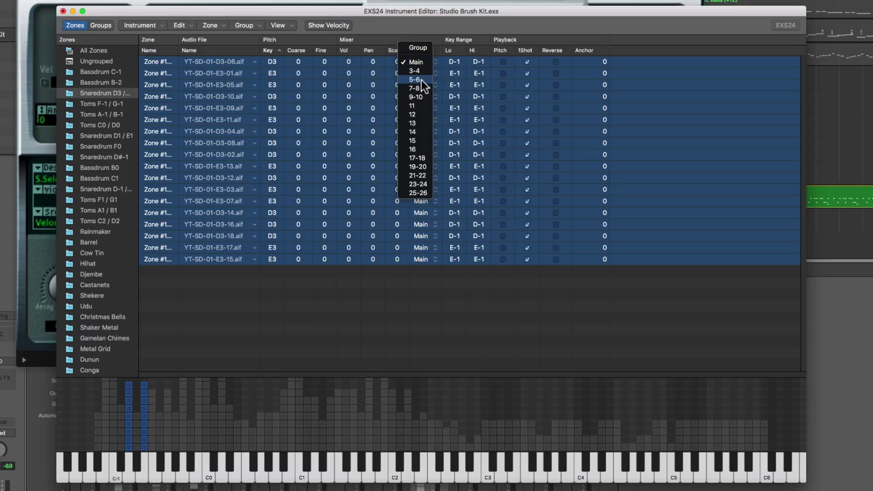
{"action": "left_click", "coordinate": [423, 80]}
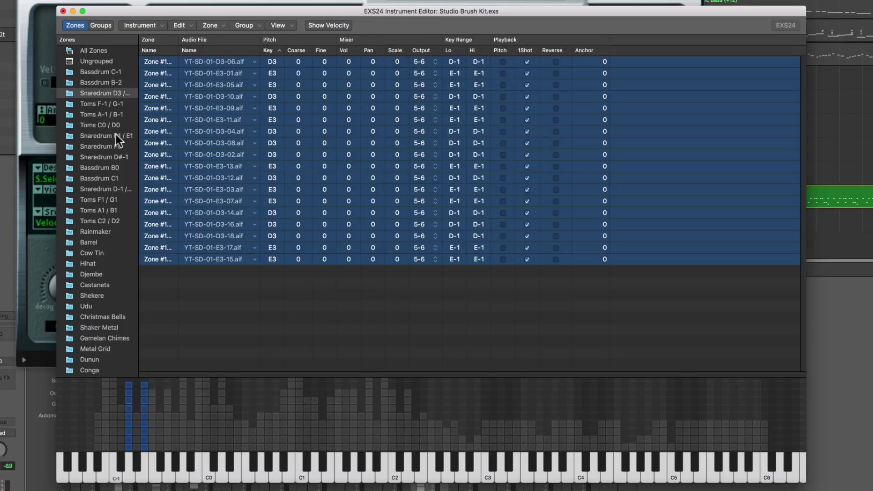
Route all zones of the Snaredrum D1 / E1, Snaredrum F0 and Snaredrum D#-1 groups to output 5-6
{"action": "left_click", "coordinate": [109, 136]}
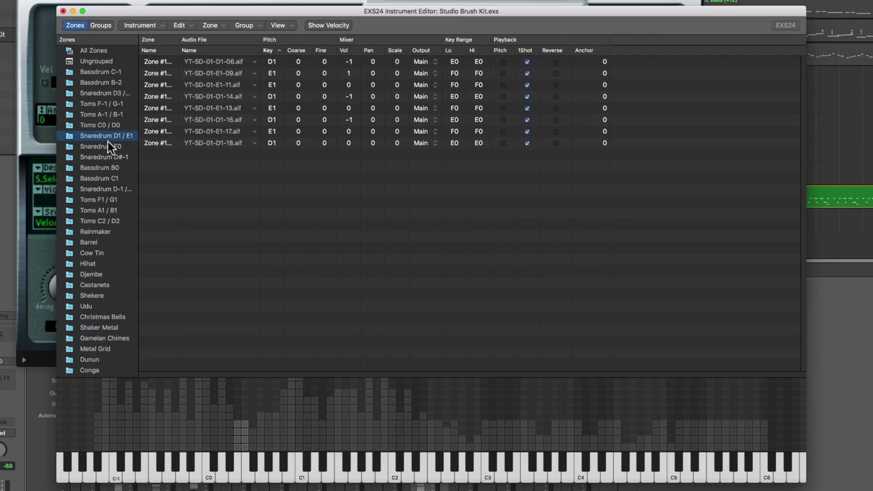
{"action": "left_click", "coordinate": [109, 146], "text": "shift"}
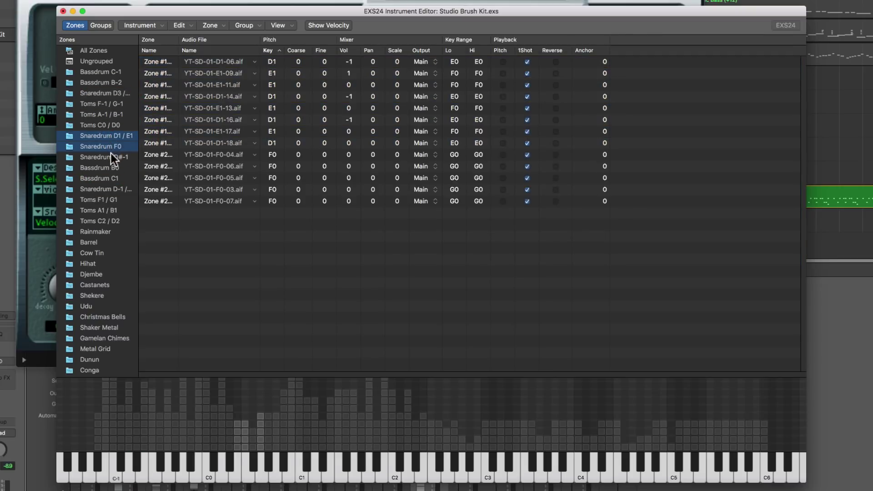
{"action": "left_click", "coordinate": [109, 158], "text": "shift"}
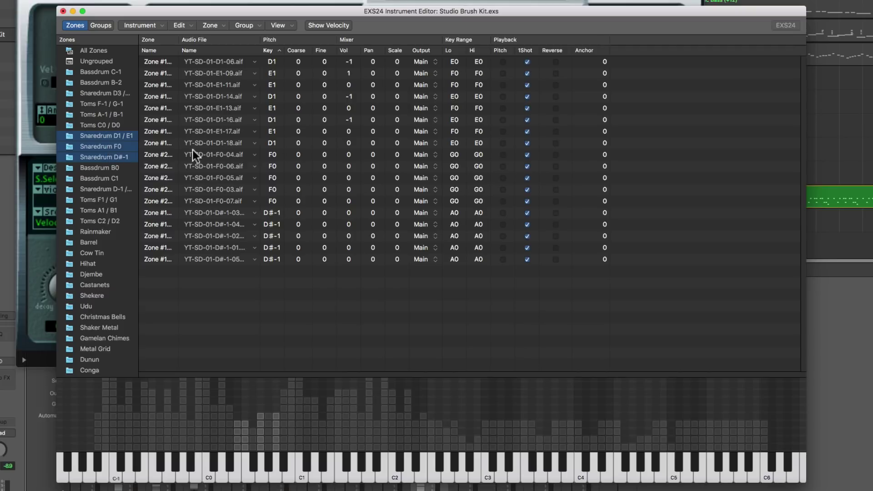
{"action": "left_click", "coordinate": [165, 62]}
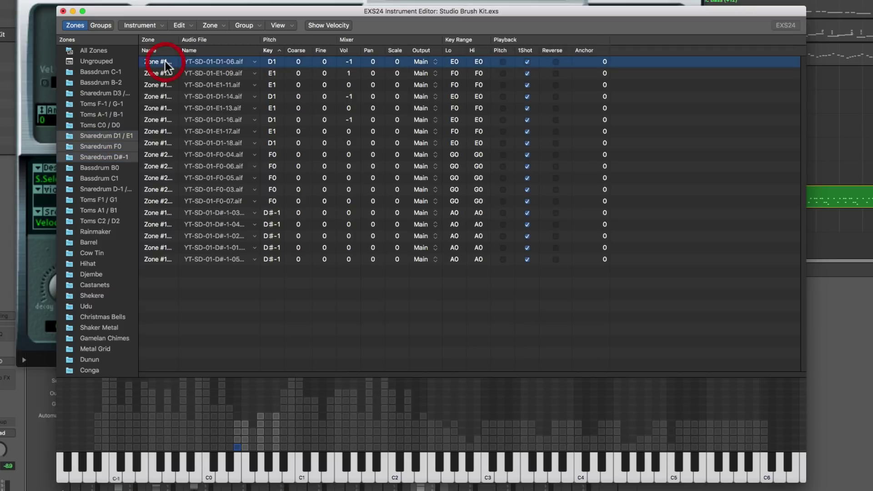
{"action": "left_click", "coordinate": [172, 263], "text": "shift"}
{"action": "left_click", "coordinate": [427, 63]}
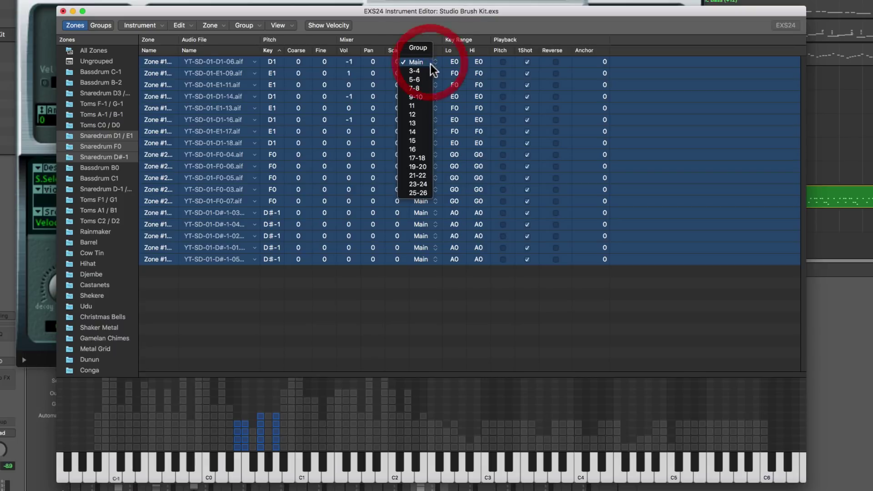
{"action": "left_click", "coordinate": [420, 81]}
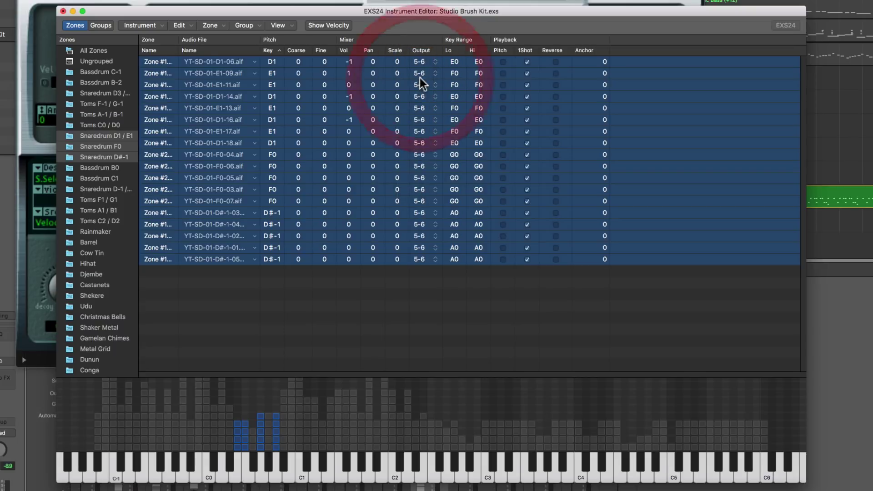
Route all zones of the Snaredrum D-1 group to output 5-6
{"action": "left_click", "coordinate": [110, 189]}
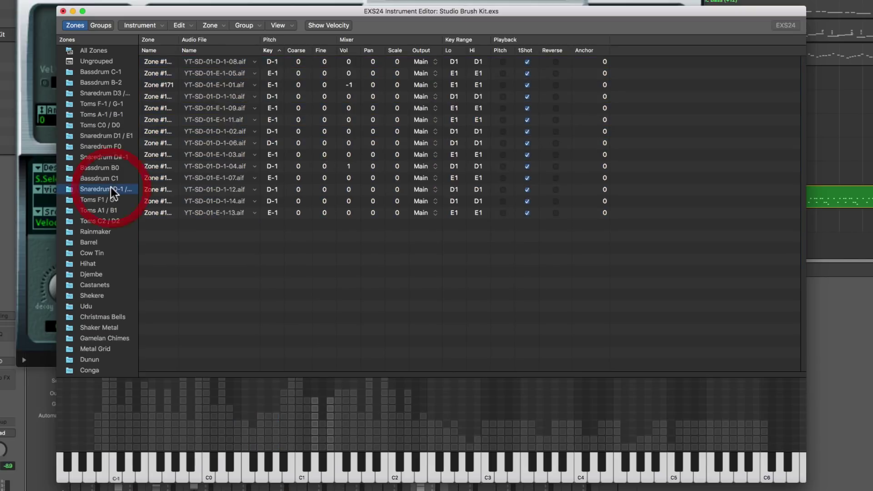
{"action": "left_click", "coordinate": [162, 62]}
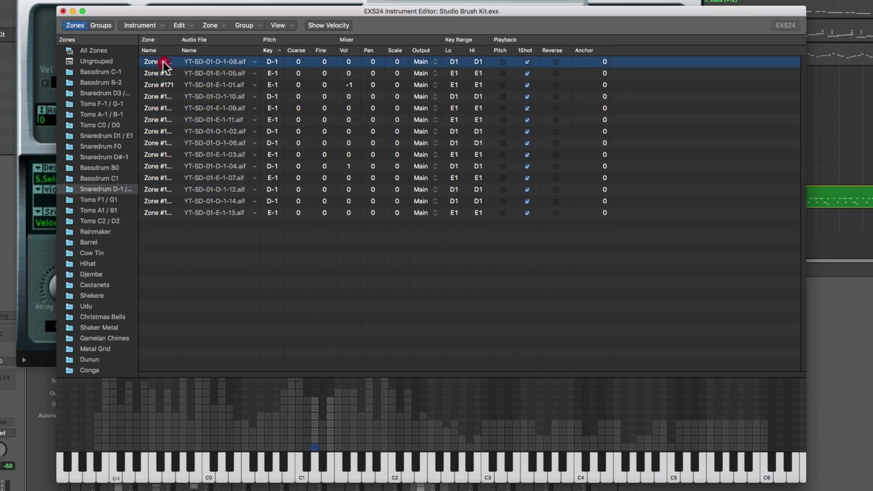
{"action": "left_click", "coordinate": [165, 213], "text": "shift"}
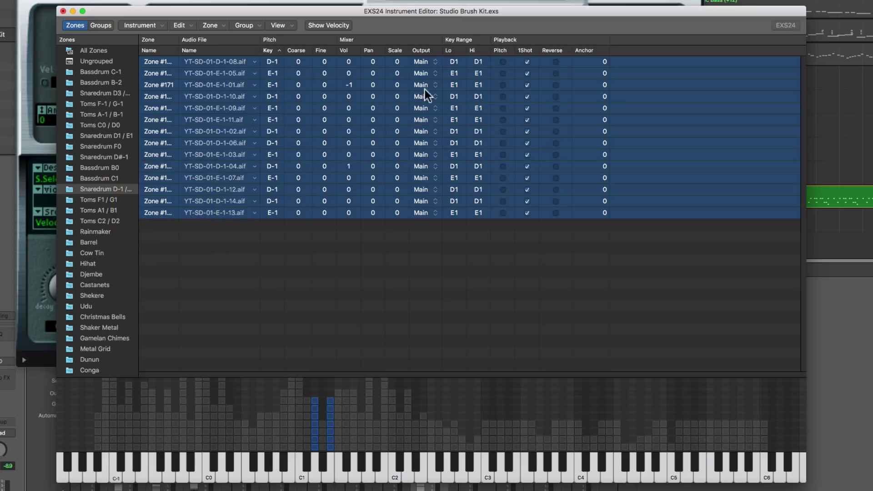
{"action": "left_click", "coordinate": [426, 63]}
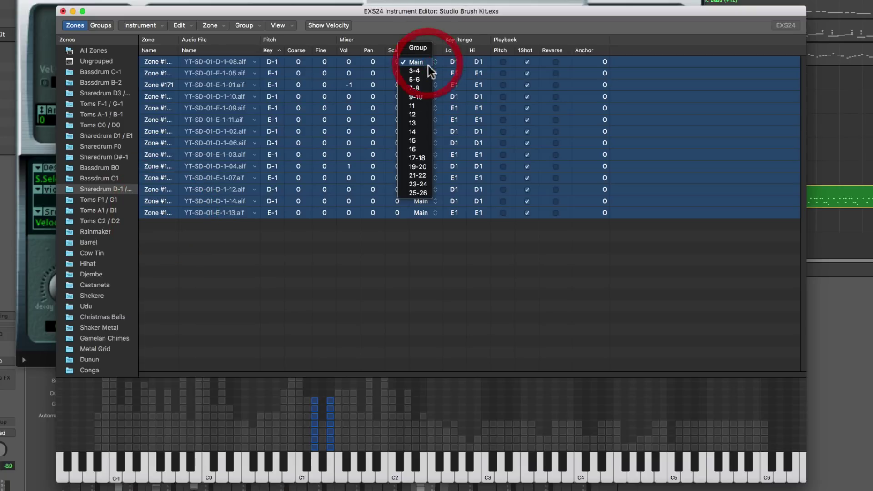
{"action": "left_click", "coordinate": [416, 80]}
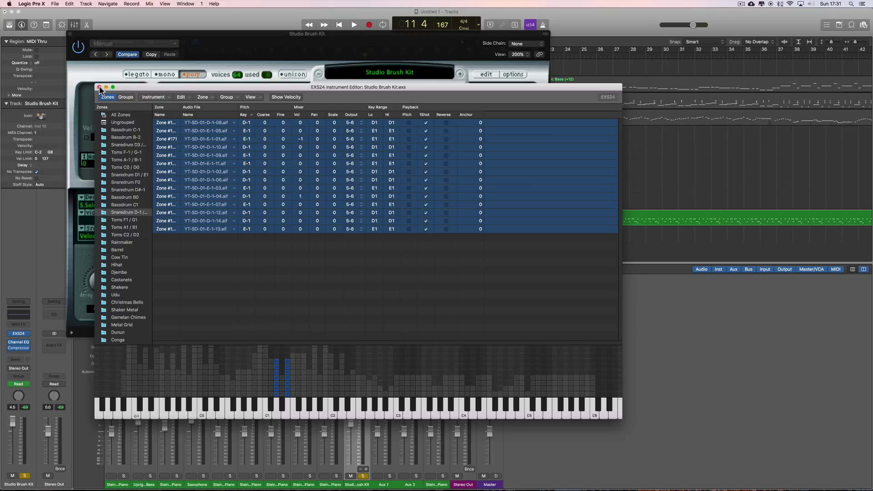
Close the instrument editor, saving the changes to Studio Brush Kit.exs, and close the EXS24 window
{"action": "left_click_drag", "start_coordinate": [143, 90], "coordinate": [168, 92]}
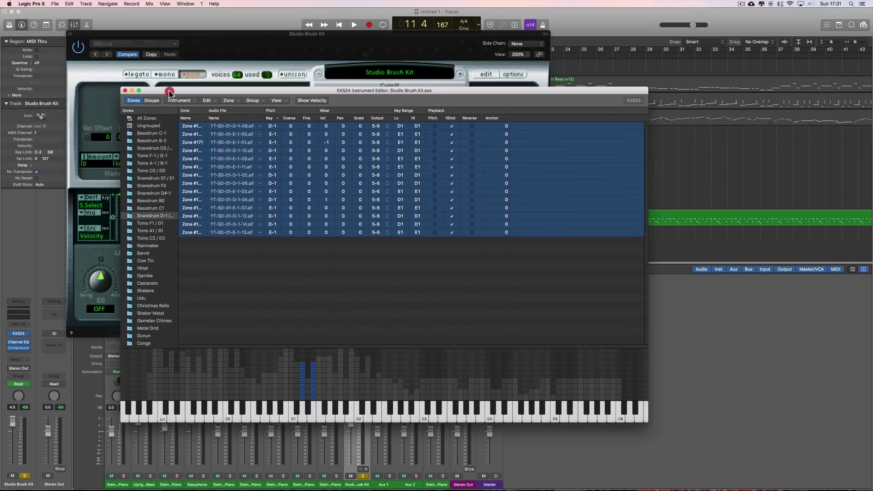
{"action": "left_click", "coordinate": [124, 90]}
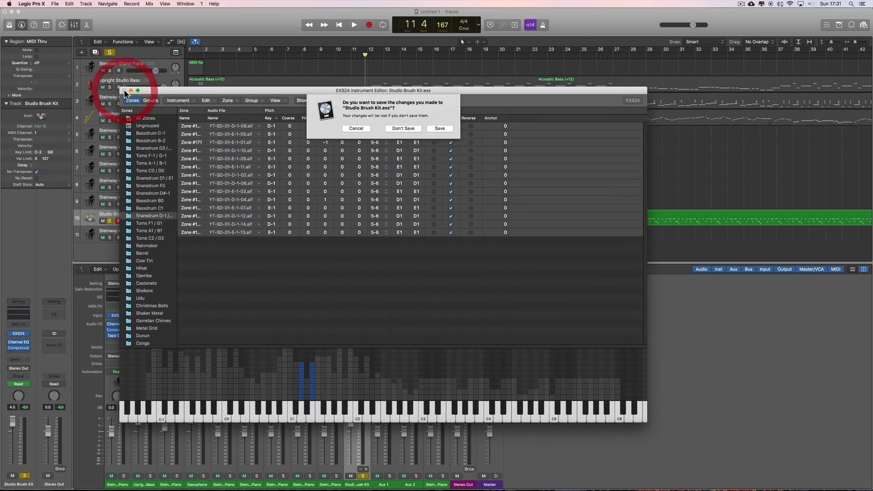
{"action": "left_click", "coordinate": [440, 129]}
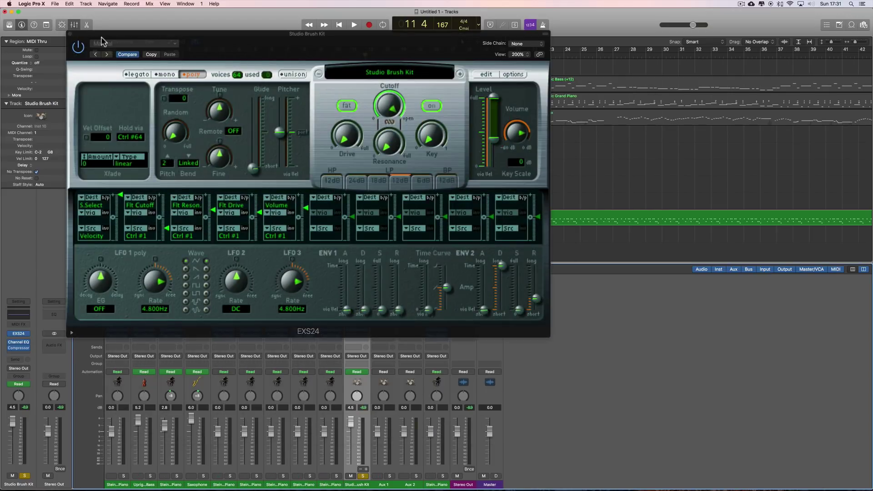
{"action": "left_click", "coordinate": [69, 33]}
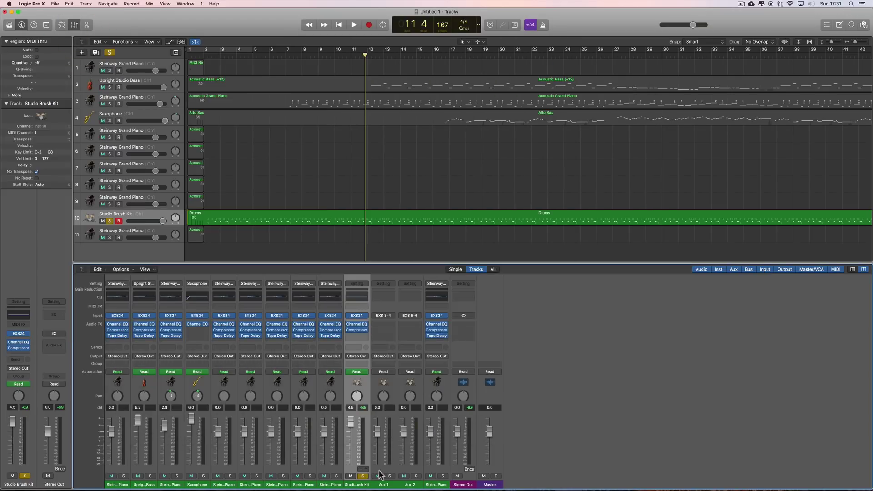
Unsolo the Studio Brush Kit, play the song with Aux 2 soloed to check its EXS24 5-6 input, and unsolo it
{"action": "left_click", "coordinate": [362, 476]}
{"action": "key", "text": "space"}
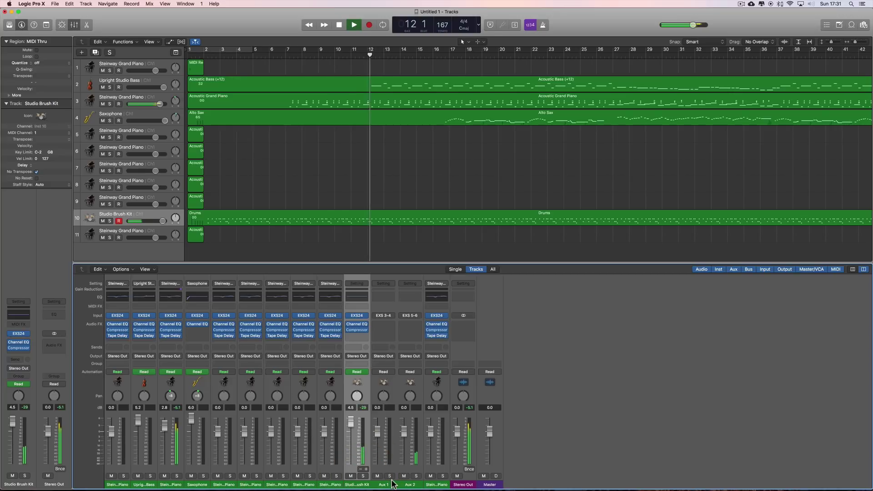
{"action": "left_click", "coordinate": [415, 476]}
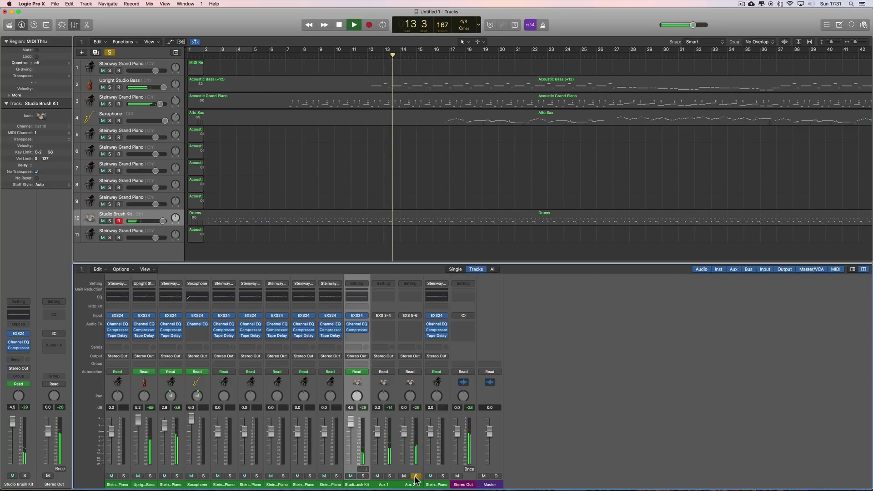
{"action": "left_click", "coordinate": [413, 316]}
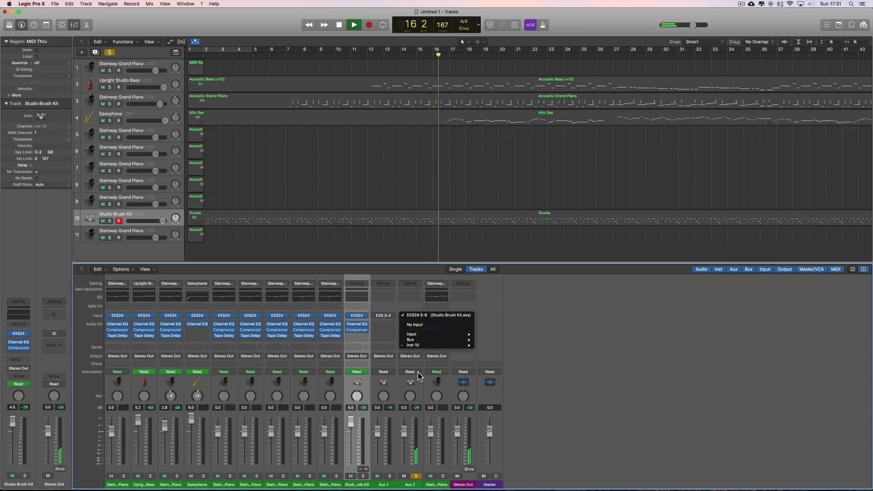
{"action": "left_click", "coordinate": [390, 314]}
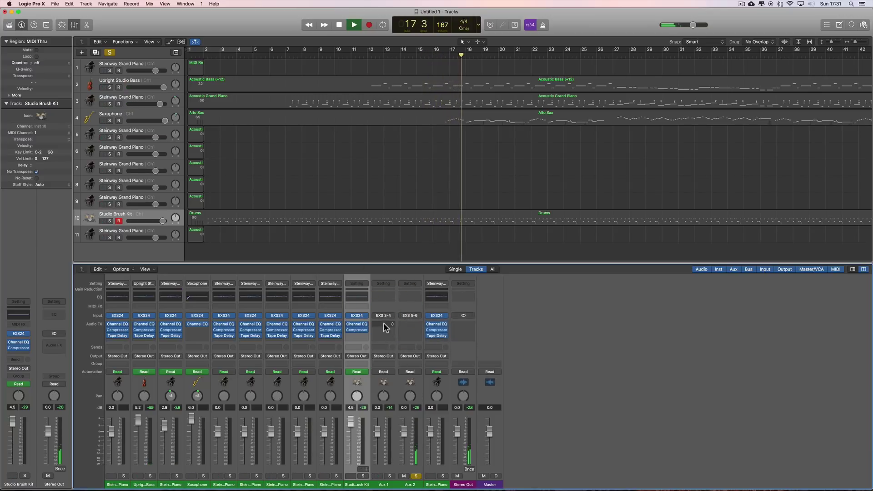
{"action": "left_click", "coordinate": [416, 476]}
{"action": "left_click", "coordinate": [415, 476]}
Solo Aux 1 to audition the bass drum and check its input, and move the solo back to Studio Brush Kit
{"action": "left_click", "coordinate": [390, 476]}
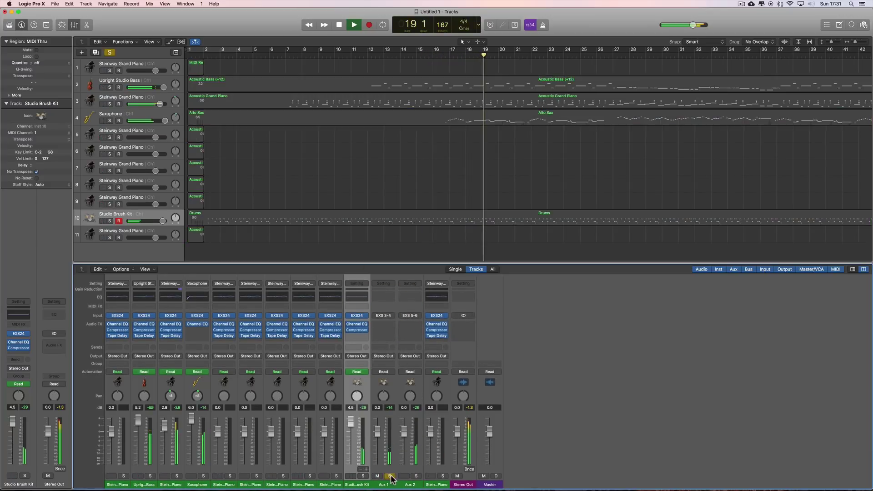
{"action": "left_click", "coordinate": [388, 314]}
{"action": "left_click", "coordinate": [388, 315]}
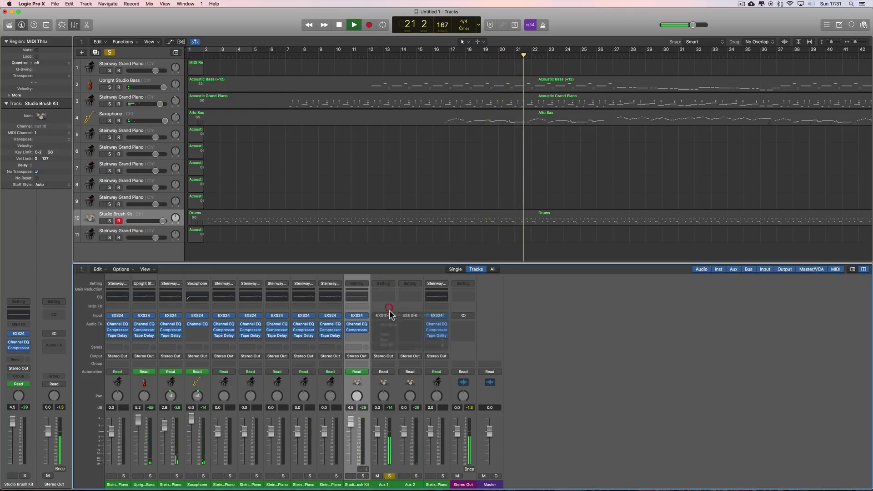
{"action": "left_click", "coordinate": [390, 476]}
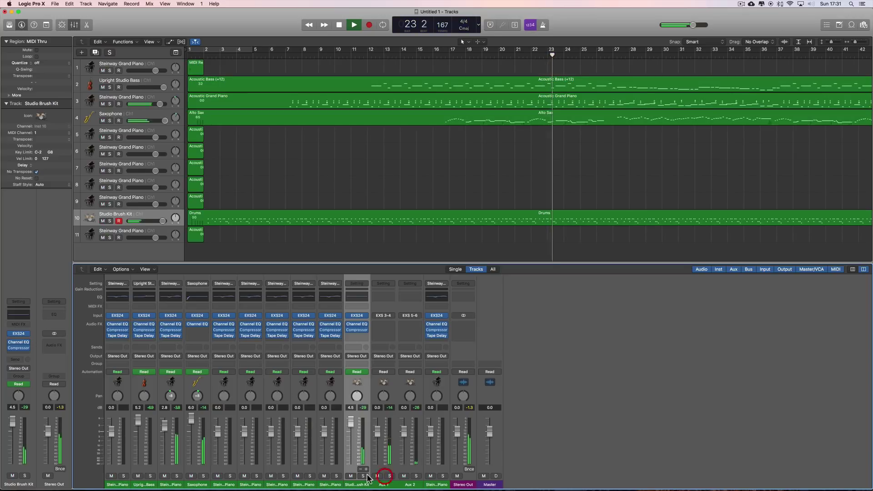
{"action": "left_click", "coordinate": [362, 476]}
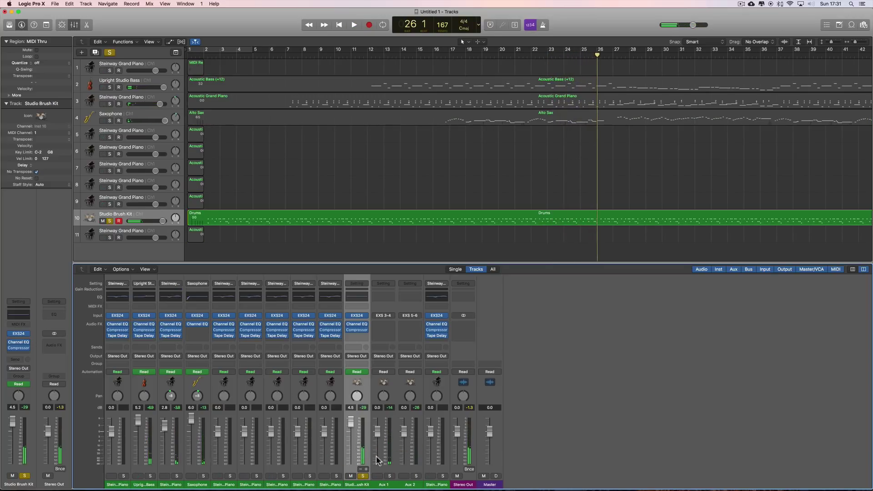
Insert a Compressor on the Aux 1 channel and move its window clear of the screen edge
{"action": "left_click", "coordinate": [386, 469]}
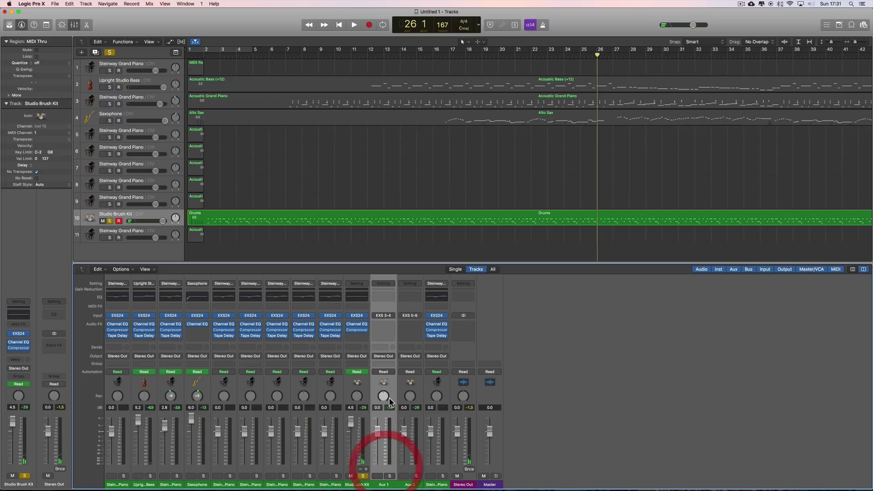
{"action": "left_click", "coordinate": [387, 325]}
{"action": "mouse_move", "coordinate": [389, 343]}
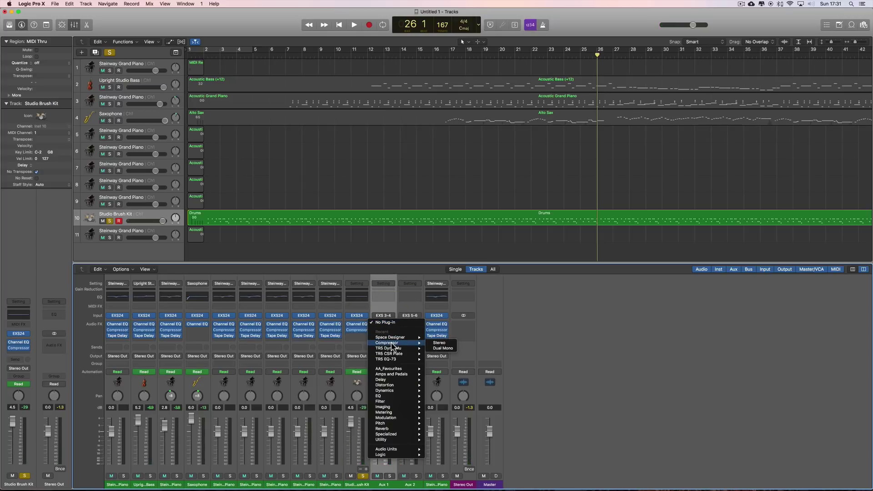
{"action": "left_click", "coordinate": [436, 347]}
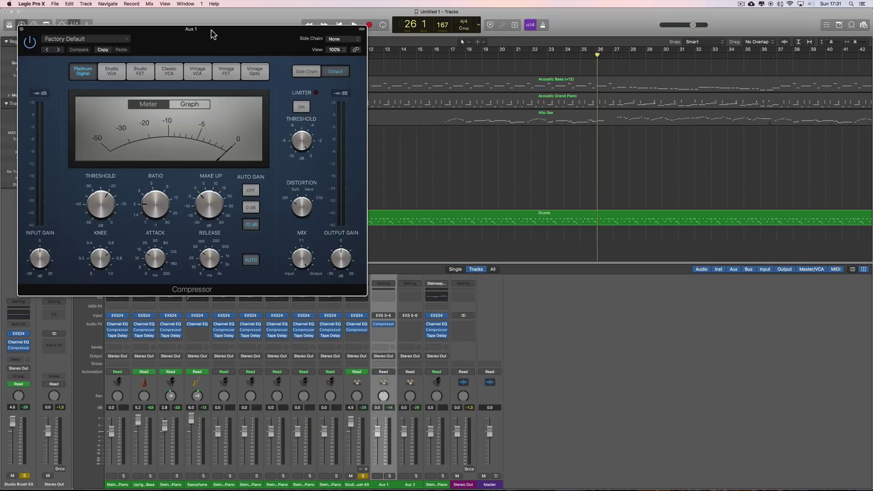
{"action": "left_click_drag", "start_coordinate": [212, 34], "coordinate": [360, 94]}
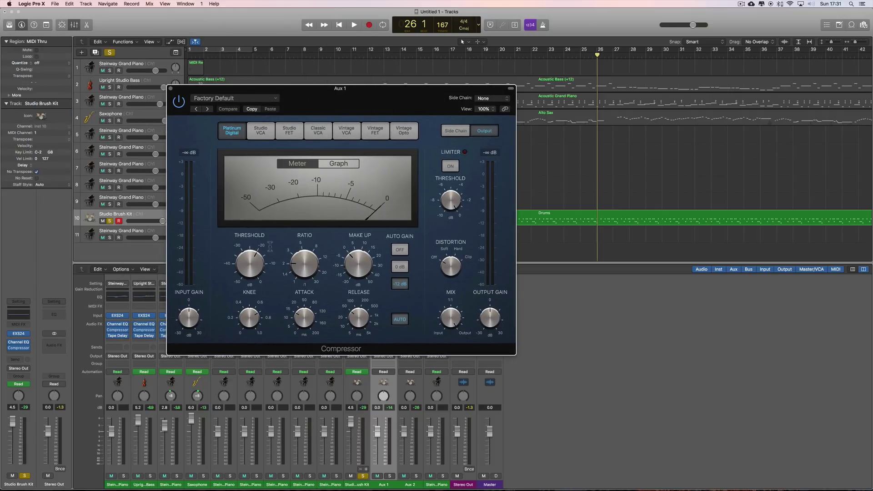
Set the Aux 1 compressor's threshold to -23.0 dB and solo Aux 1 in place of the Studio Brush Kit
{"action": "left_click_drag", "start_coordinate": [253, 259], "coordinate": [255, 264]}
{"action": "key", "text": "space"}
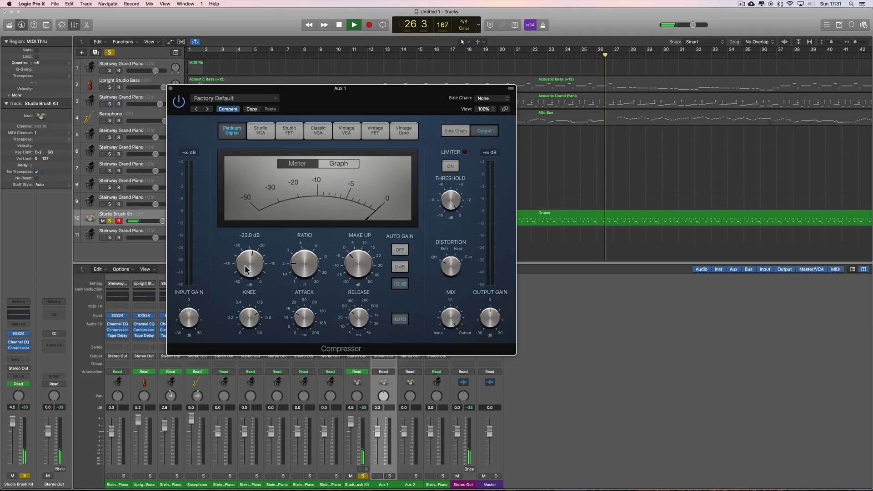
{"action": "key", "text": "space"}
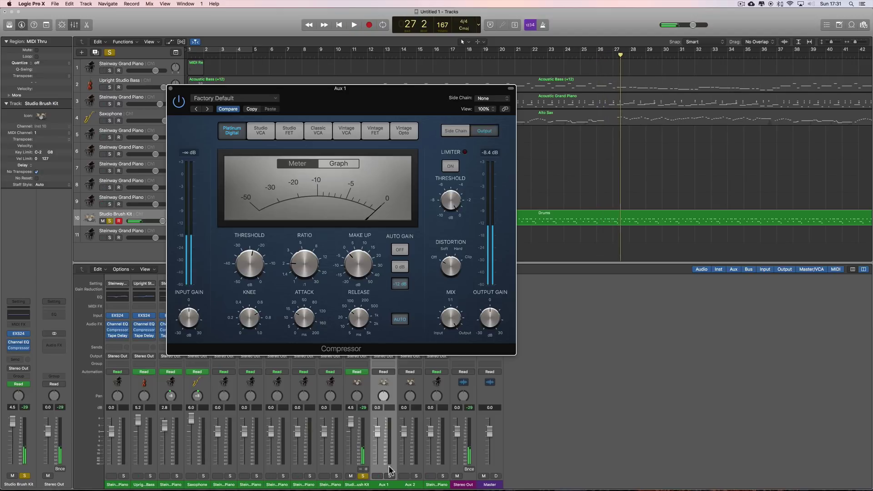
{"action": "left_click", "coordinate": [363, 475]}
{"action": "left_click", "coordinate": [389, 476]}
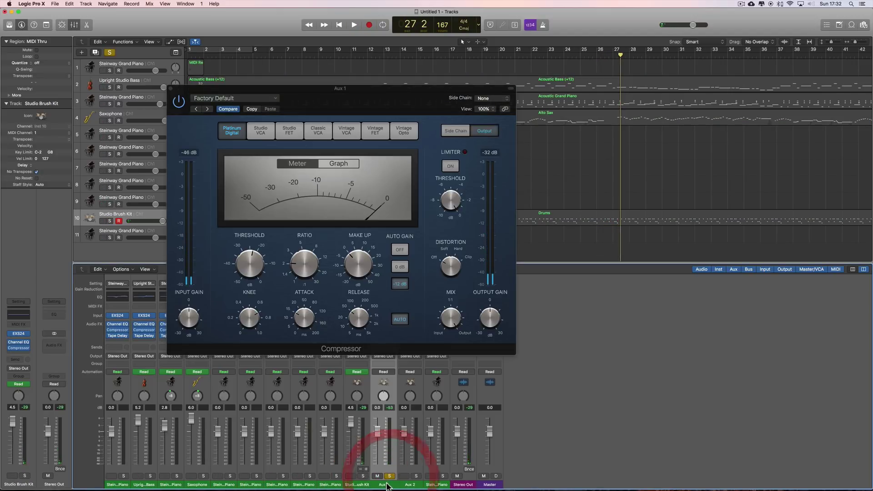
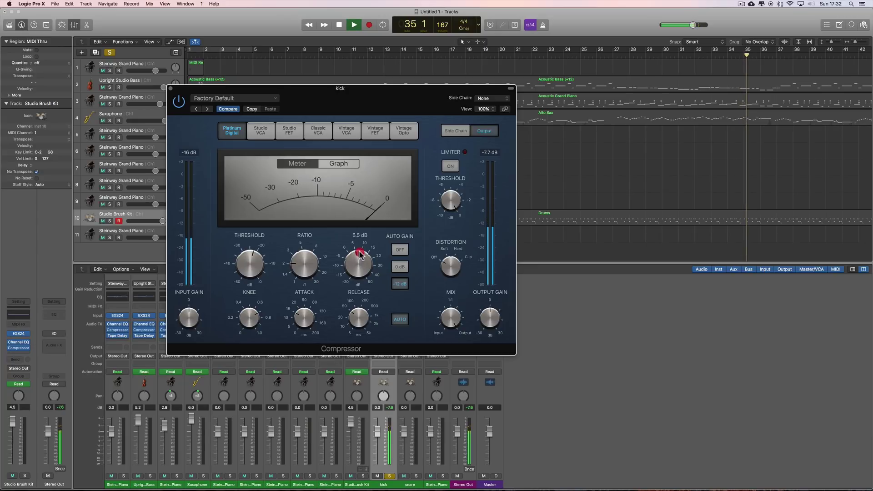
Close the compressor, try lower and higher fader levels on the Studio Brush Kit channel, and return it to 4.5 dB
{"action": "left_click", "coordinate": [171, 89]}
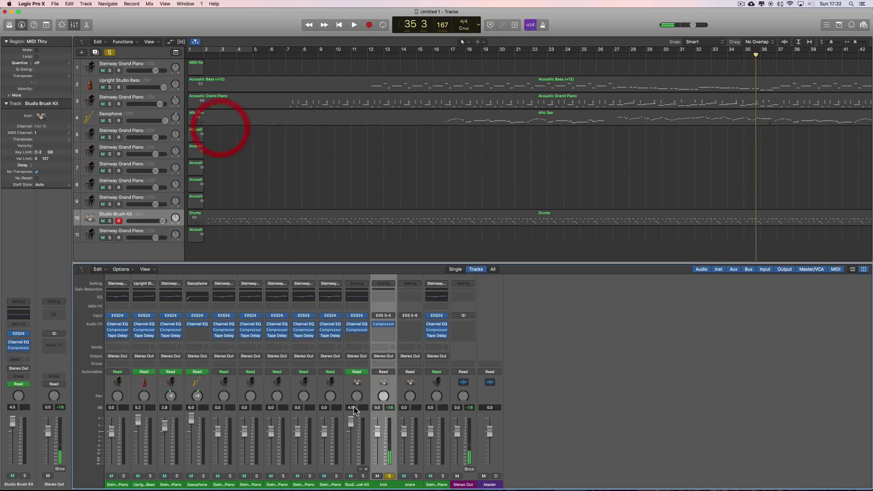
{"action": "mouse_move", "coordinate": [351, 419]}
{"action": "left_mouse_down"}
{"action": "mouse_move", "coordinate": [353, 447]}
{"action": "mouse_move", "coordinate": [352, 432]}
{"action": "left_mouse_up"}
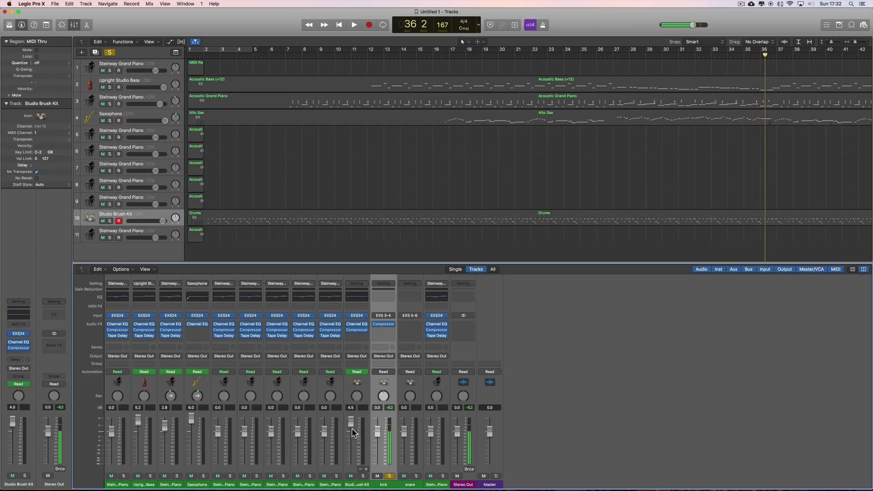
{"action": "left_click", "coordinate": [293, 219]}
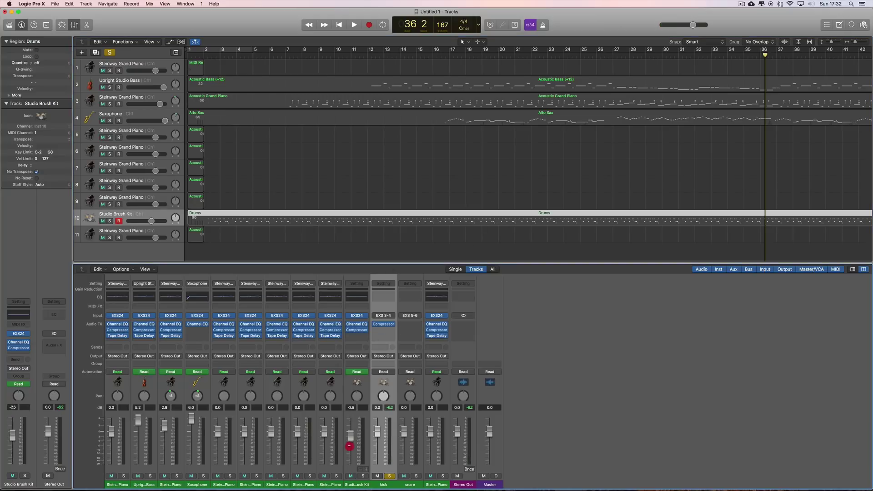
{"action": "left_click_drag", "start_coordinate": [353, 436], "coordinate": [352, 416]}
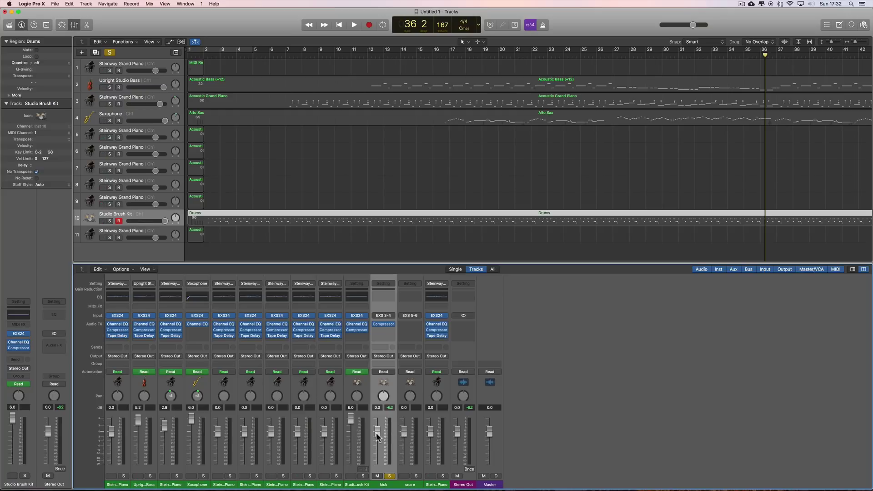
{"action": "mouse_move", "coordinate": [351, 424]}
{"action": "left_mouse_down"}
{"action": "mouse_move", "coordinate": [357, 430]}
{"action": "mouse_move", "coordinate": [350, 422]}
{"action": "left_mouse_up"}
Play the soloed kick channel briefly and review its compressor settings
{"action": "key", "text": "space"}
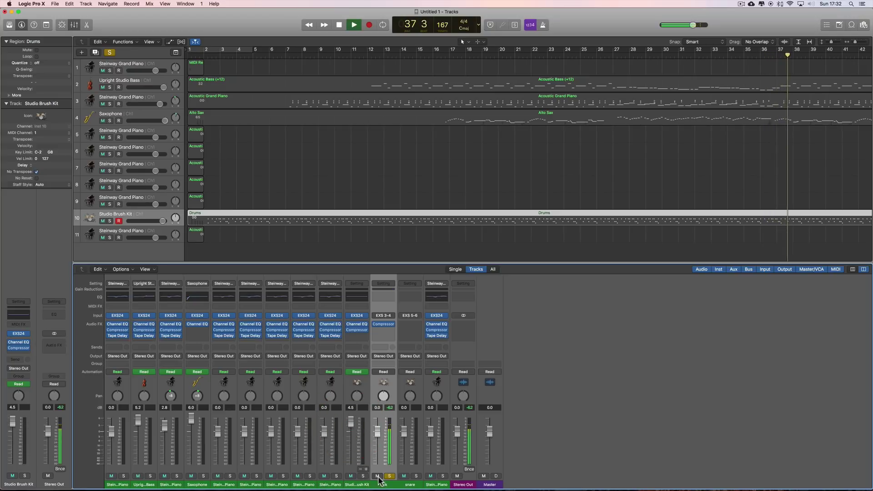
{"action": "key", "text": "space"}
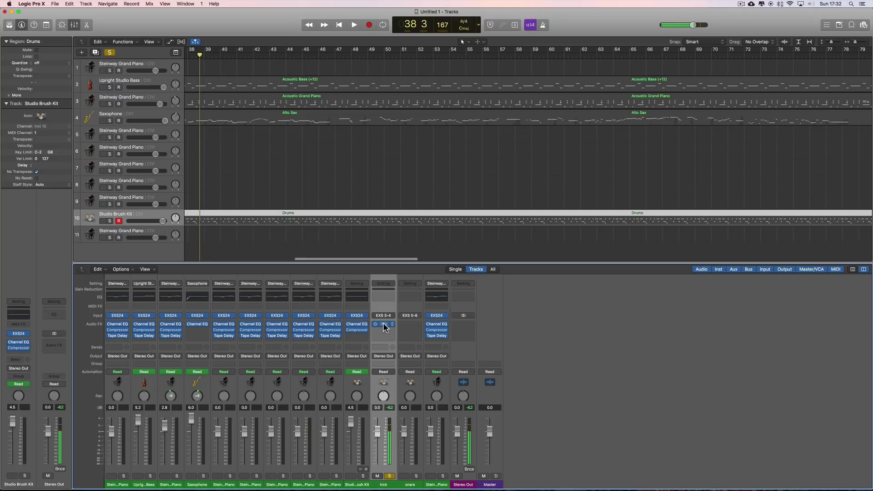
{"action": "left_click", "coordinate": [385, 324]}
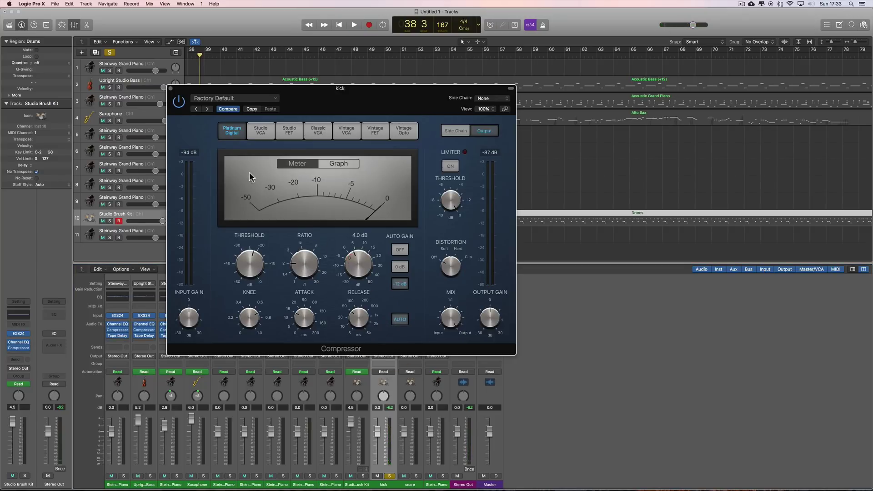
{"action": "left_click", "coordinate": [190, 117]}
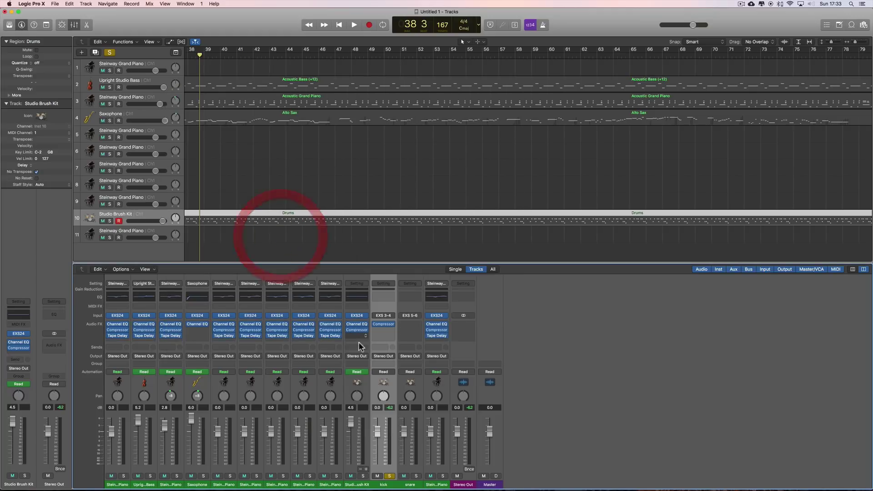
Insert a stereo Compressor on the snare channel and solo the snare in place of the kick
{"action": "left_click", "coordinate": [411, 474]}
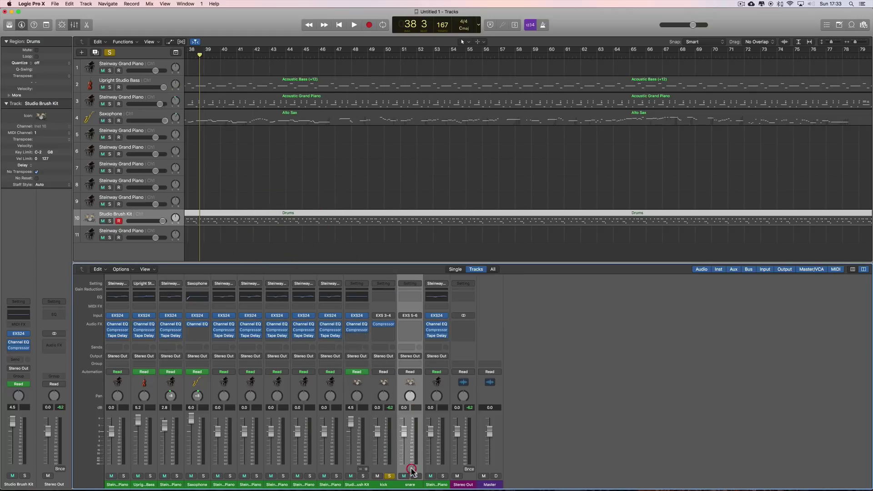
{"action": "left_click", "coordinate": [413, 323]}
{"action": "mouse_move", "coordinate": [414, 337]}
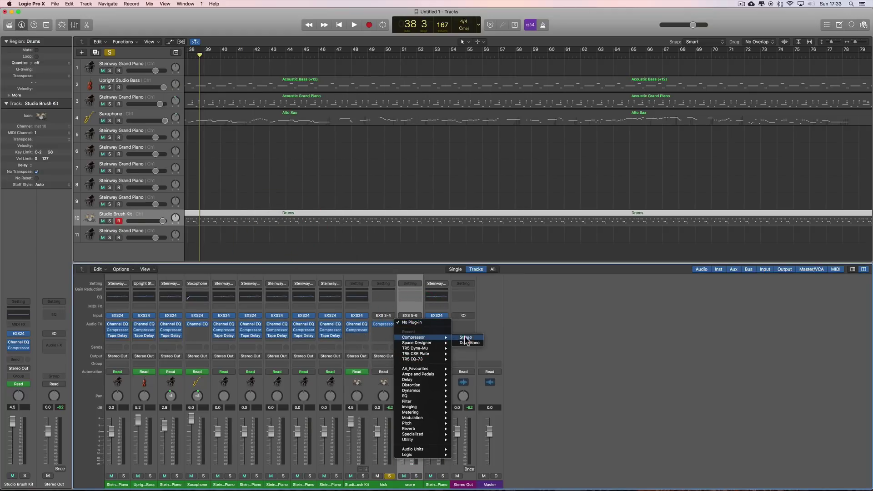
{"action": "left_click", "coordinate": [468, 340]}
{"action": "left_click", "coordinate": [390, 476]}
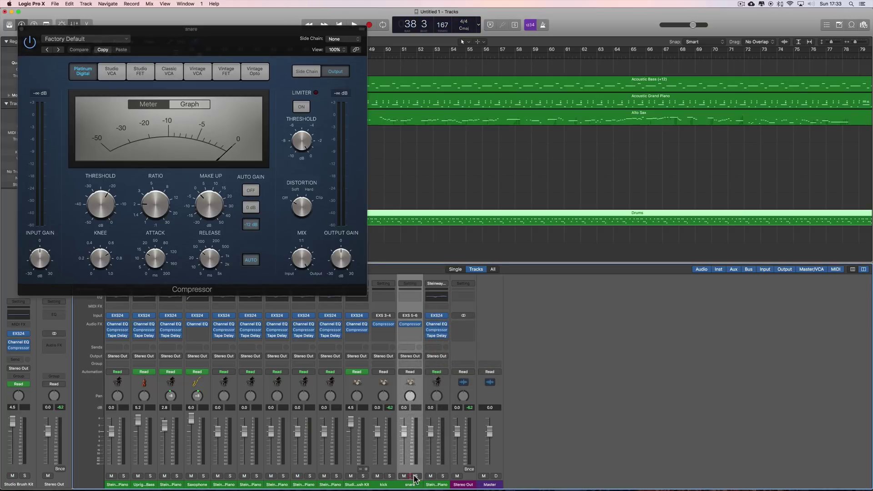
{"action": "left_click", "coordinate": [416, 476]}
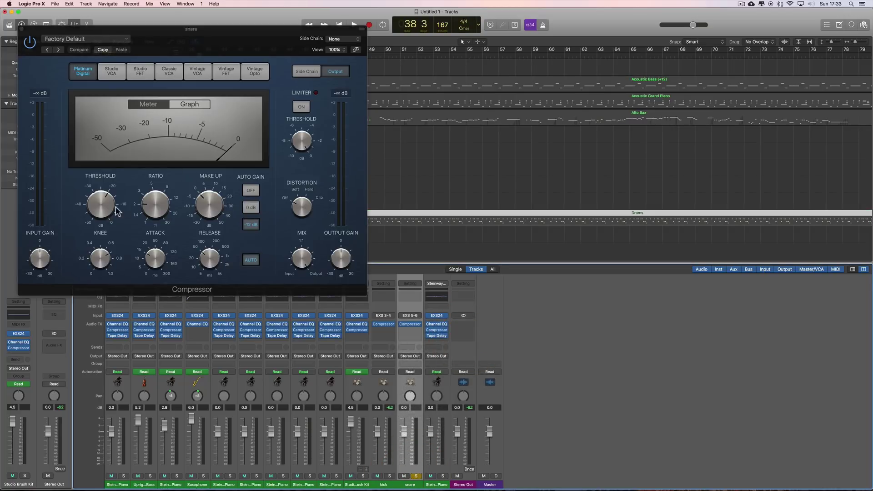
Lower the snare compressor's threshold during playback, set its make-up gain to 2.5 dB, and move its window clear of the mixer
{"action": "left_click_drag", "start_coordinate": [117, 210], "coordinate": [108, 207]}
{"action": "key", "text": "space"}
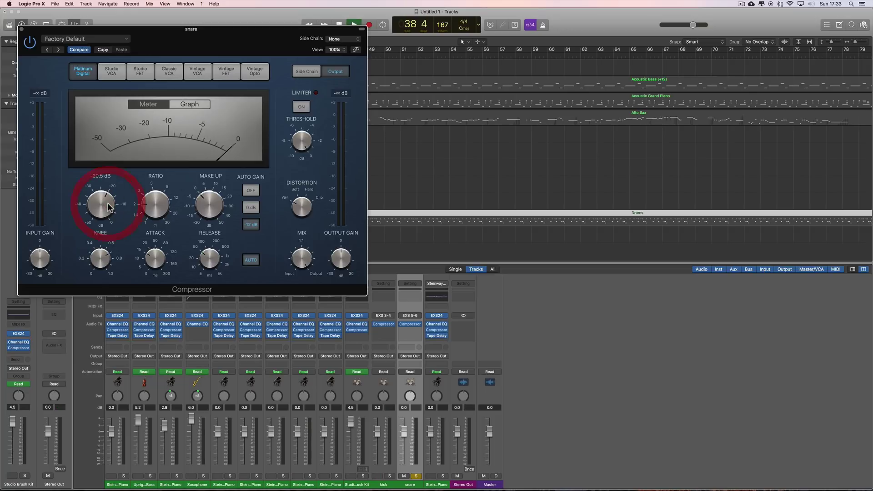
{"action": "left_click_drag", "start_coordinate": [108, 210], "coordinate": [113, 236]}
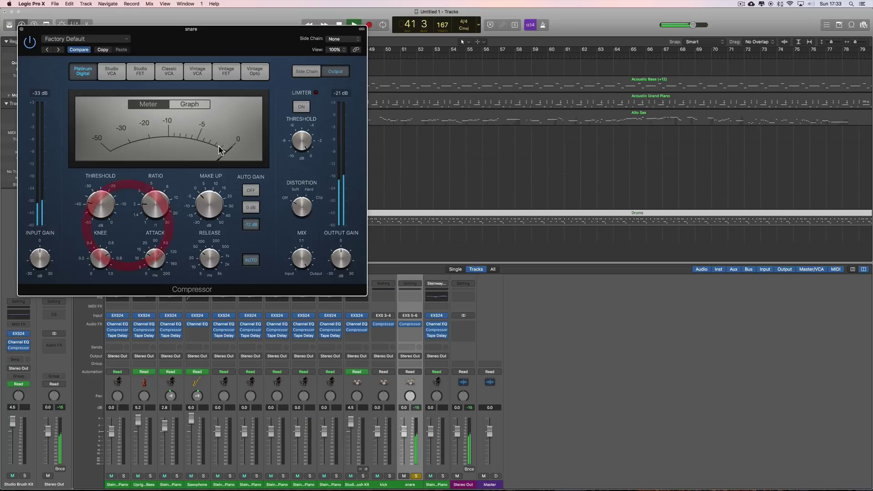
{"action": "mouse_move", "coordinate": [205, 203]}
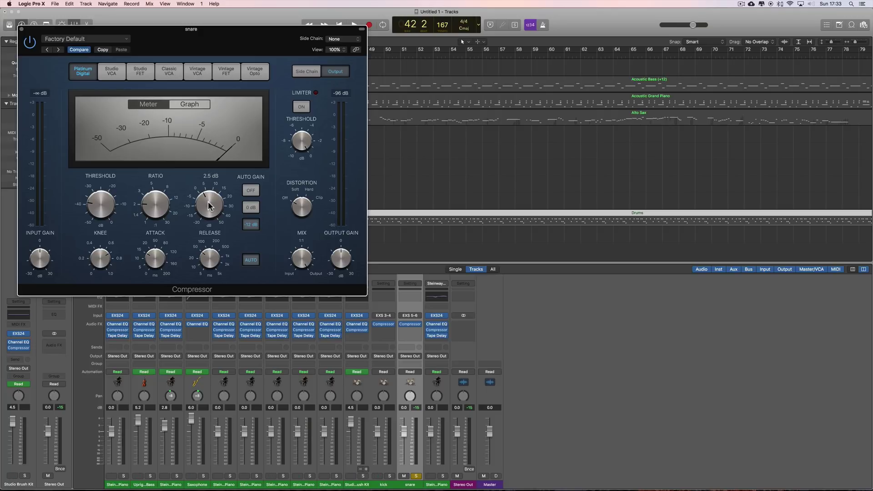
{"action": "left_click_drag", "start_coordinate": [166, 28], "coordinate": [623, 89]}
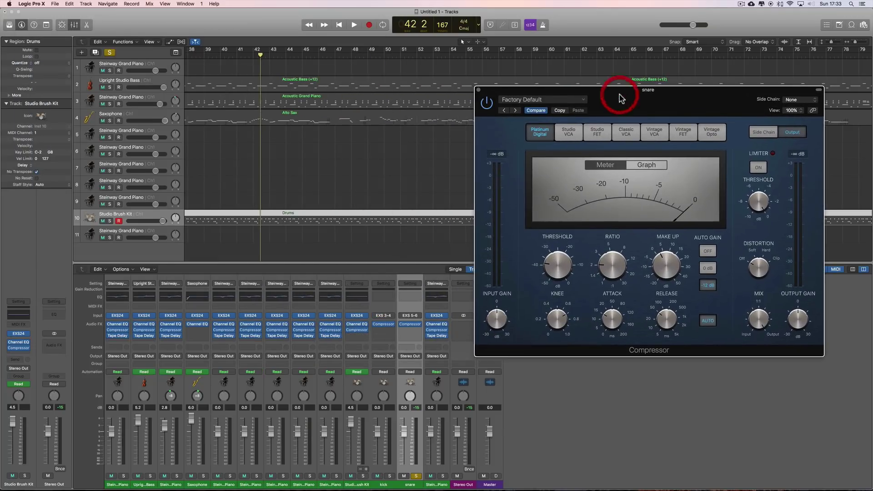
Solo the Studio Brush Kit, kick and snare channels together, play them, and close the snare compressor
{"action": "left_click", "coordinate": [416, 476]}
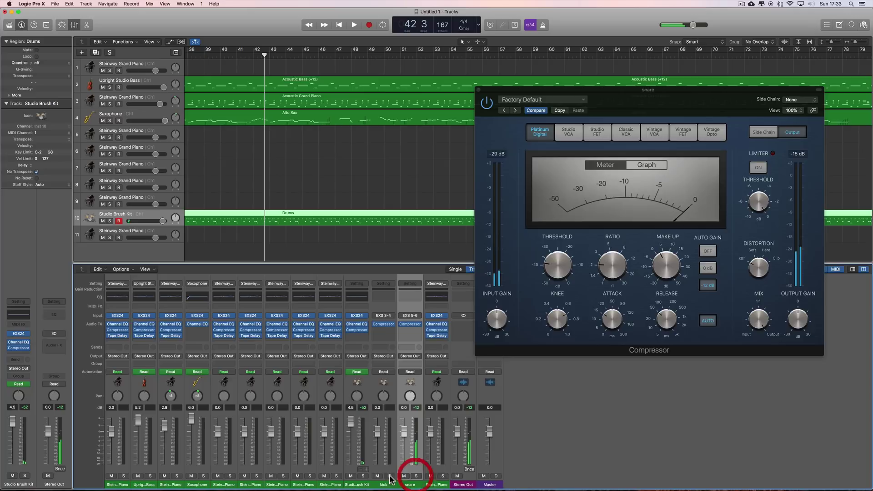
{"action": "left_click", "coordinate": [363, 476]}
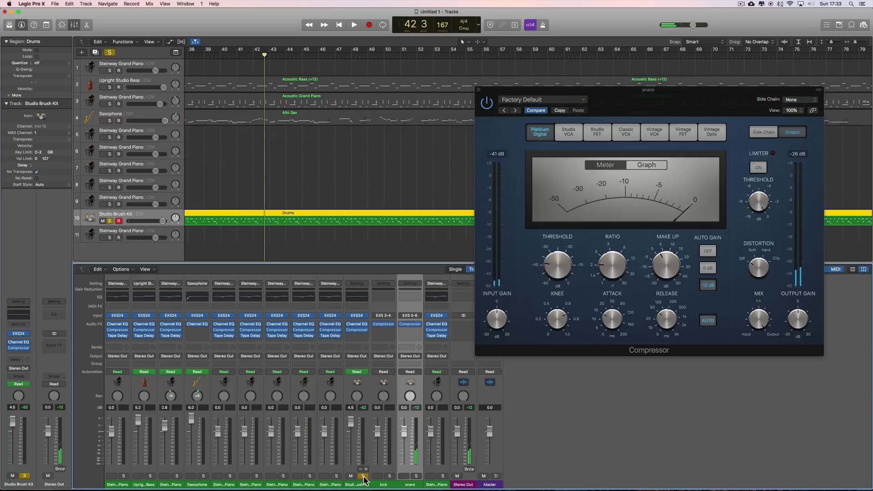
{"action": "left_click", "coordinate": [389, 476]}
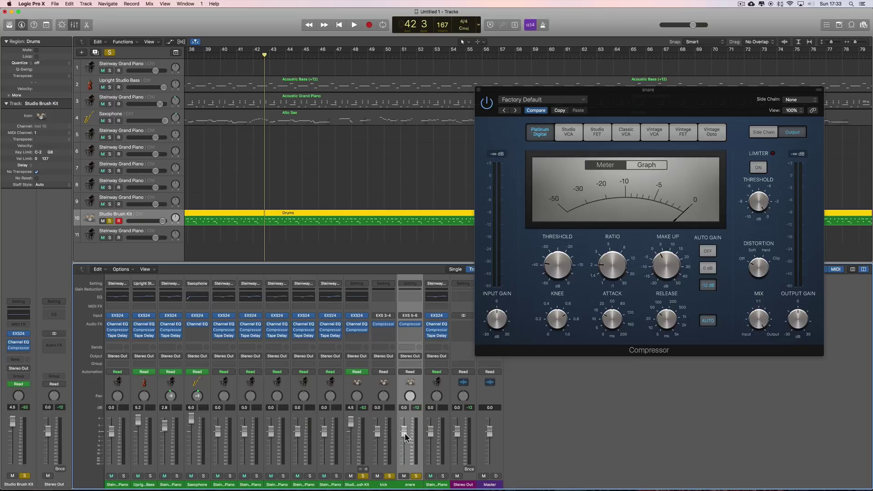
{"action": "key", "text": "space"}
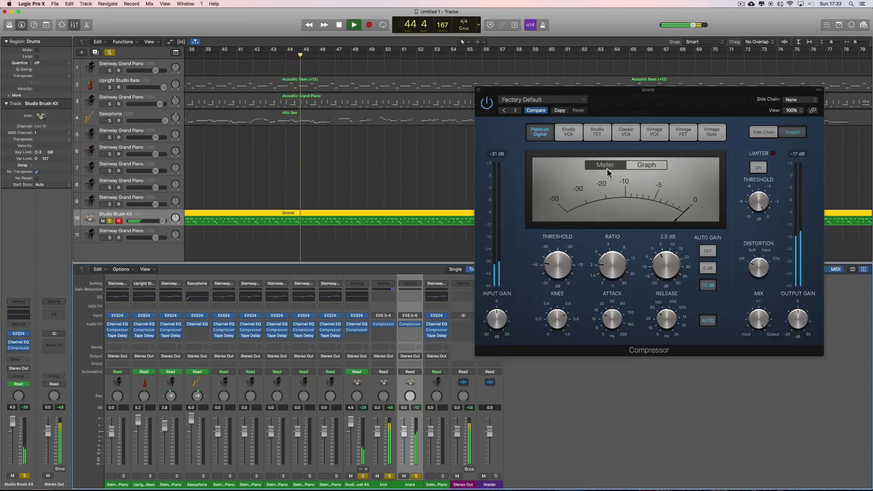
{"action": "left_click", "coordinate": [478, 89]}
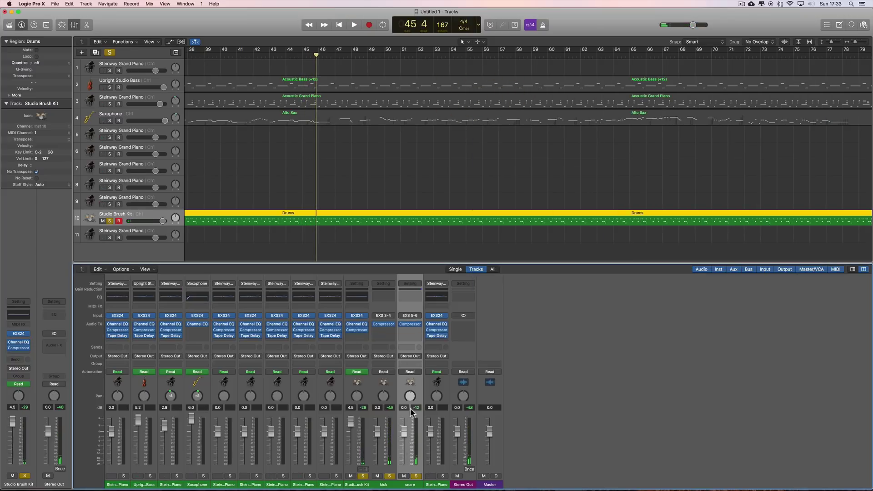
Reopen the snare compressor, adjust its make-up gain to 1.5 dB during playback, and close it
{"action": "left_click", "coordinate": [410, 325]}
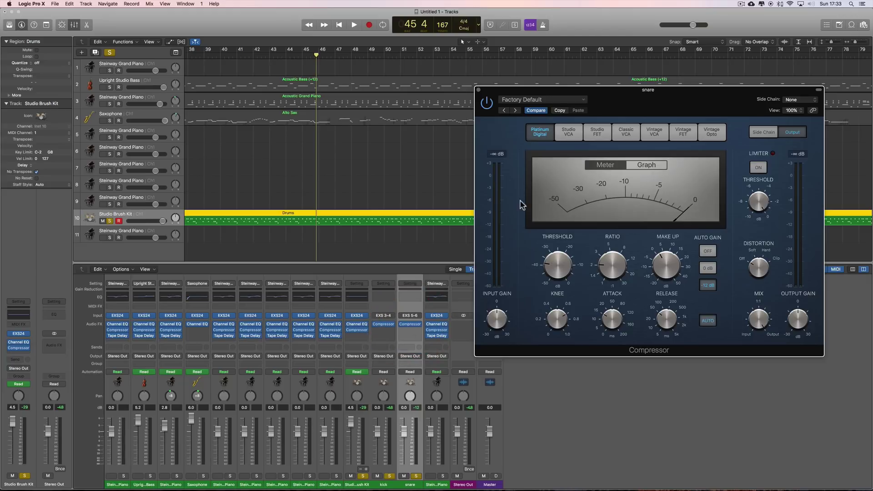
{"action": "left_click_drag", "start_coordinate": [599, 86], "coordinate": [579, 90]}
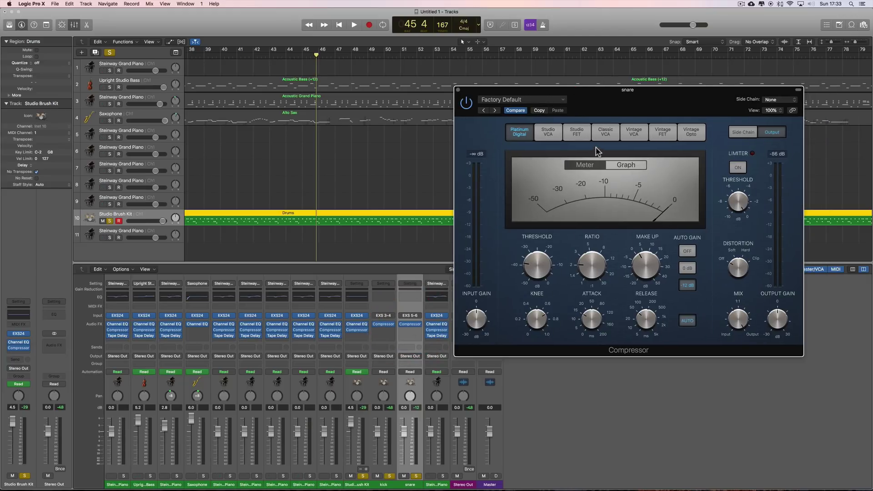
{"action": "left_click", "coordinate": [648, 272]}
{"action": "key", "text": "space"}
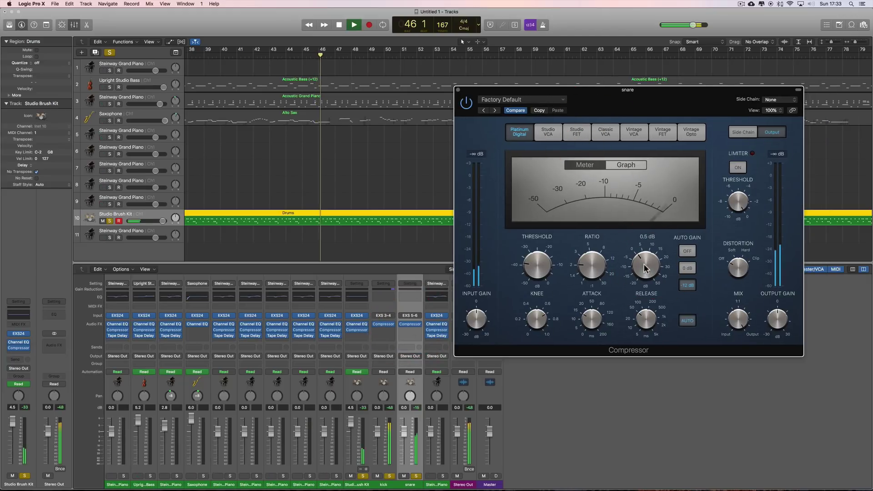
{"action": "left_click_drag", "start_coordinate": [647, 269], "coordinate": [646, 266]}
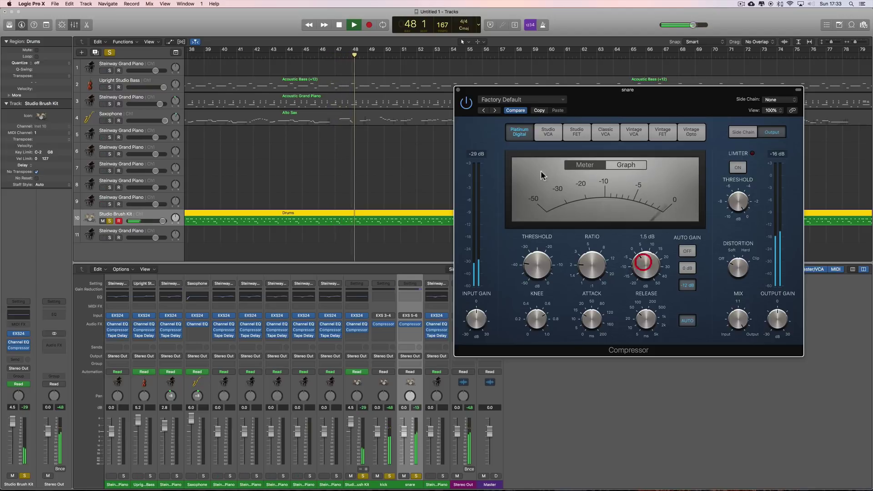
{"action": "left_click", "coordinate": [457, 89]}
{"action": "key", "text": "space"}
Open the kick compressor, set its make-up gain to 5.5 dB while the drums play, and close it
{"action": "left_click", "coordinate": [383, 463]}
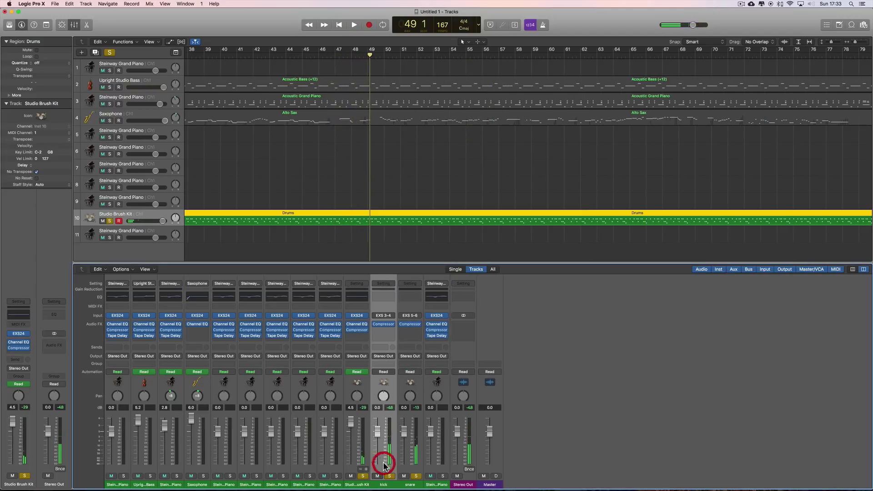
{"action": "left_click", "coordinate": [383, 325]}
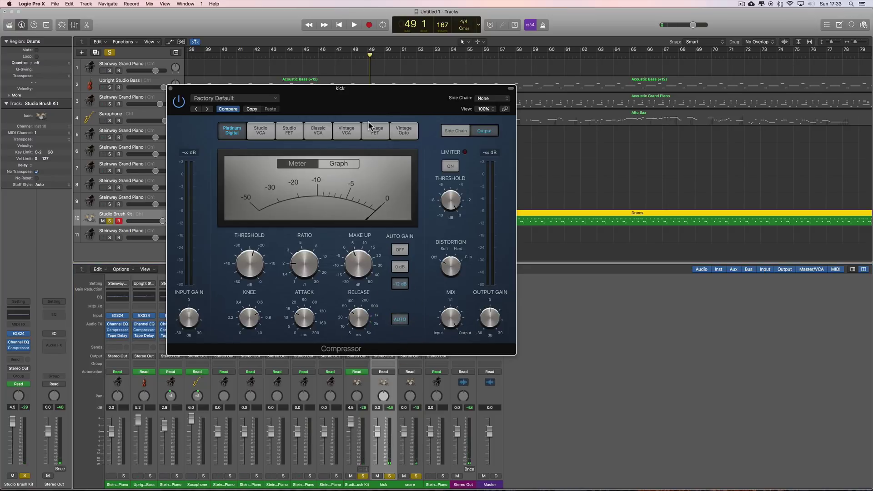
{"action": "left_click_drag", "start_coordinate": [370, 121], "coordinate": [633, 156]}
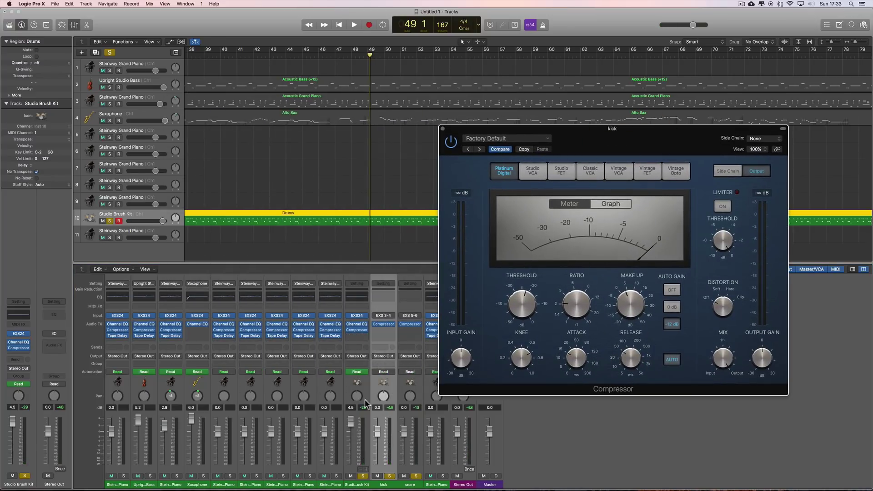
{"action": "key", "text": "space"}
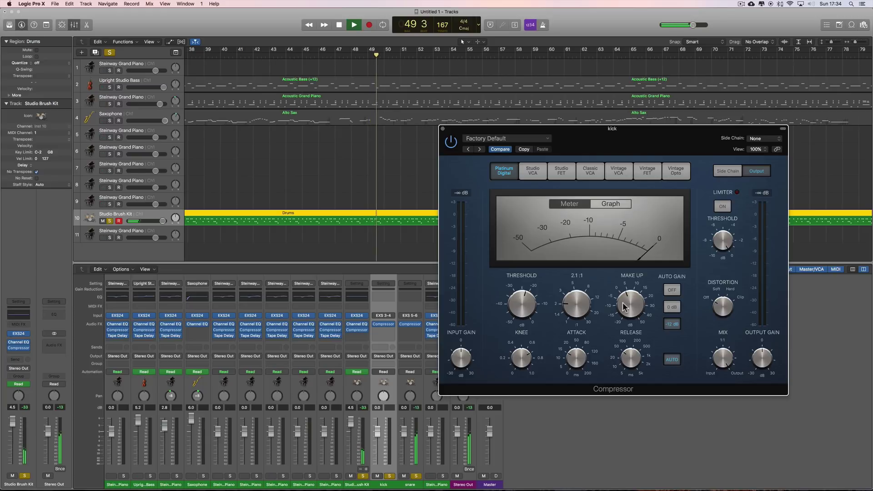
{"action": "left_click_drag", "start_coordinate": [629, 303], "coordinate": [628, 304]}
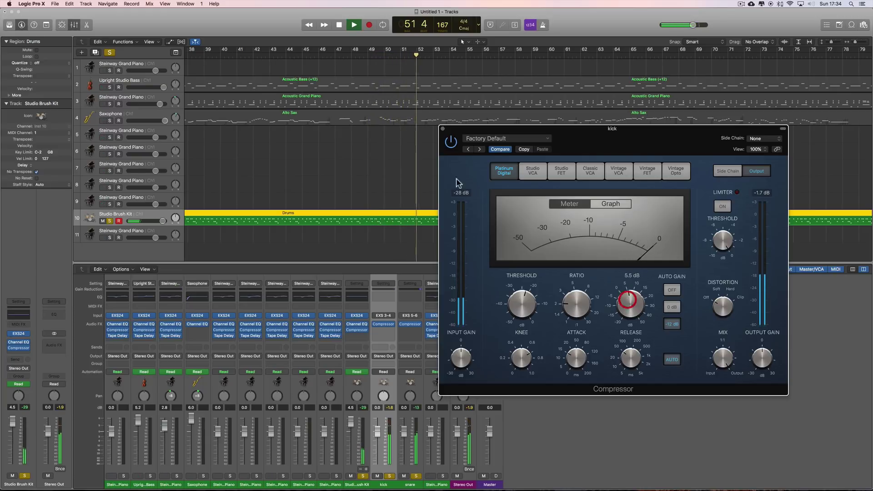
{"action": "left_click", "coordinate": [443, 129]}
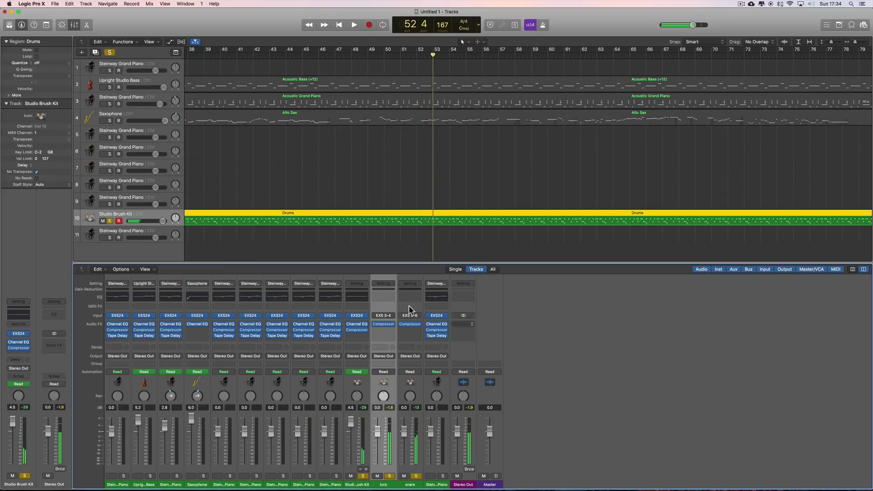
Unsolo the Studio Brush Kit, kick and snare channels and play the full arrangement to check the balance
{"action": "left_click", "coordinate": [110, 221]}
{"action": "key", "text": "space"}
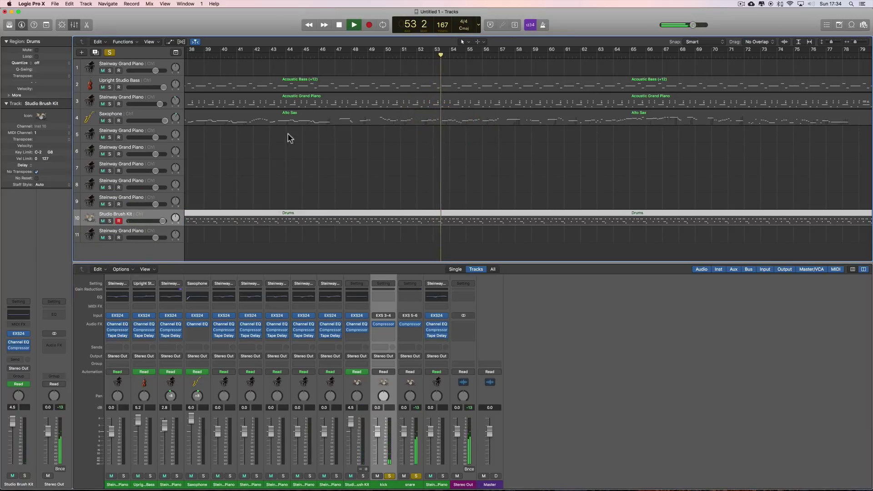
{"action": "key", "text": "space"}
{"action": "left_click", "coordinate": [389, 476]}
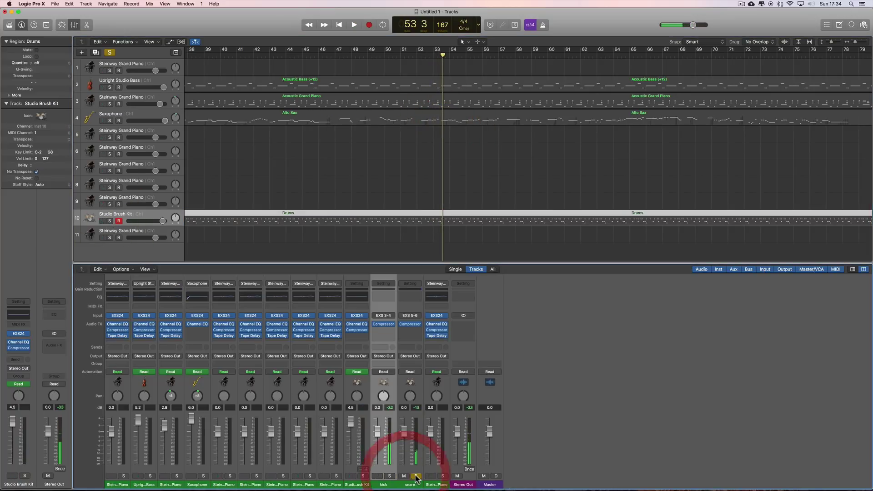
{"action": "left_click", "coordinate": [415, 475]}
{"action": "key", "text": "space"}
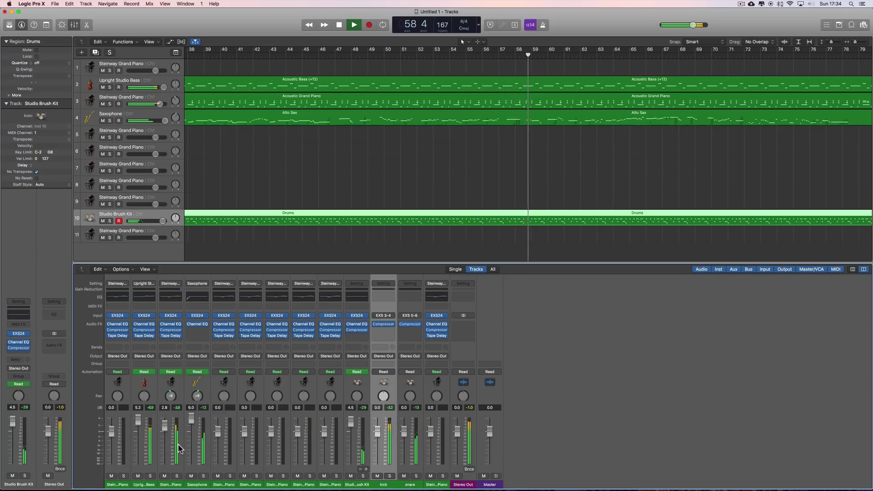
{"action": "key", "text": "space"}
Try the track 3 piano fader at -11.8 dB, return it to 2.8 dB, and select the Acoustic Grand Piano region
{"action": "left_click_drag", "start_coordinate": [166, 431], "coordinate": [169, 463]}
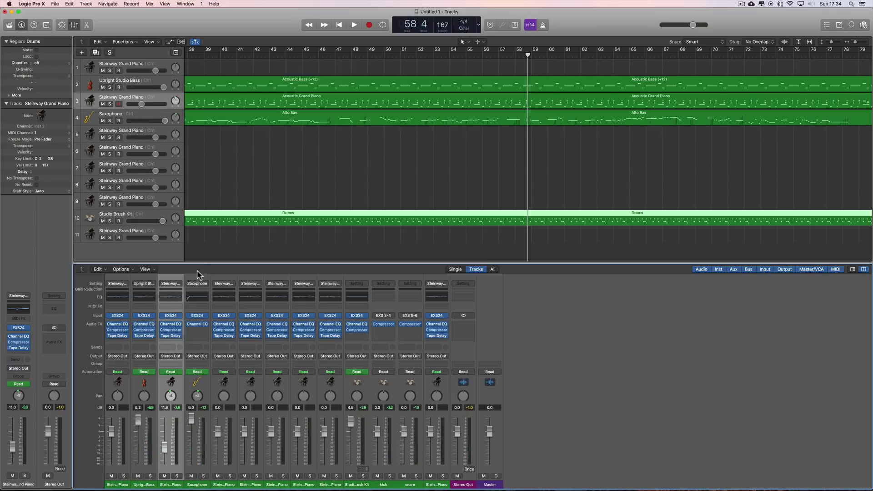
{"action": "key", "text": "space"}
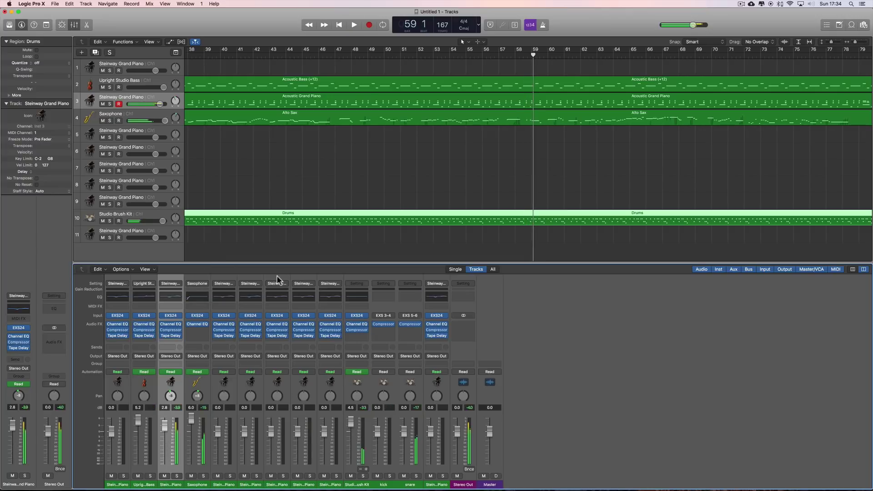
{"action": "left_click", "coordinate": [247, 106]}
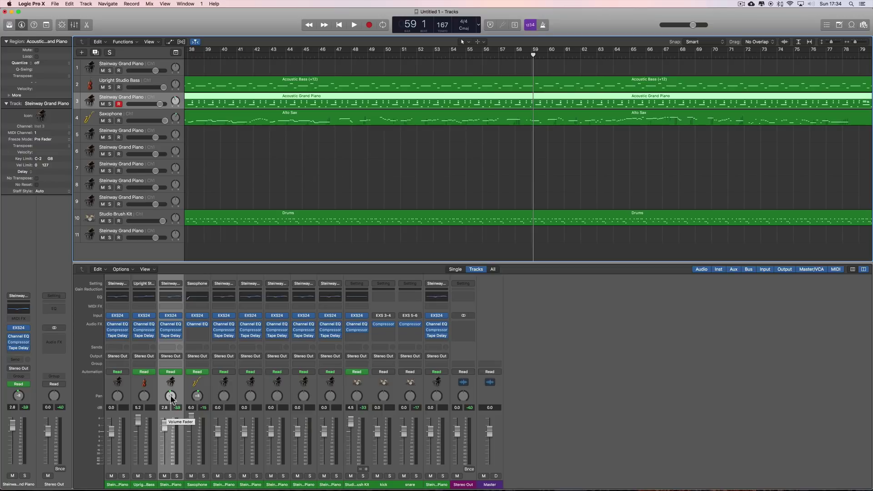
Bypass the Tape Delay on the track 3 piano channel and set its compressor's make-up gain to -8.0 dB during playback
{"action": "left_click", "coordinate": [162, 336]}
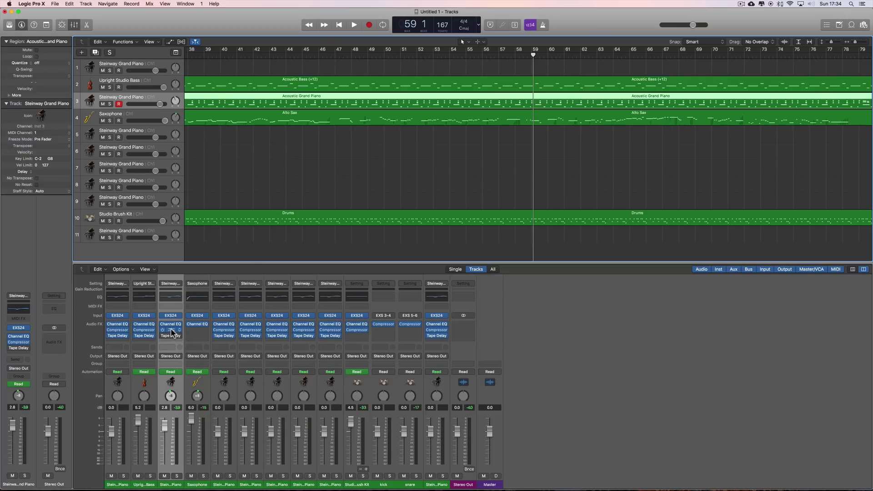
{"action": "left_click", "coordinate": [171, 330]}
{"action": "left_click_drag", "start_coordinate": [206, 199], "coordinate": [208, 212]}
{"action": "key", "text": "space"}
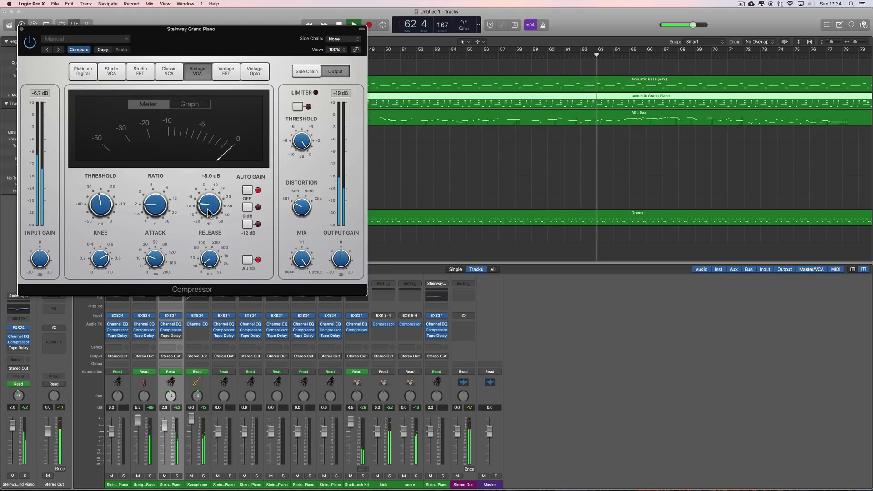
{"action": "left_click", "coordinate": [22, 29]}
{"action": "key", "text": "space"}
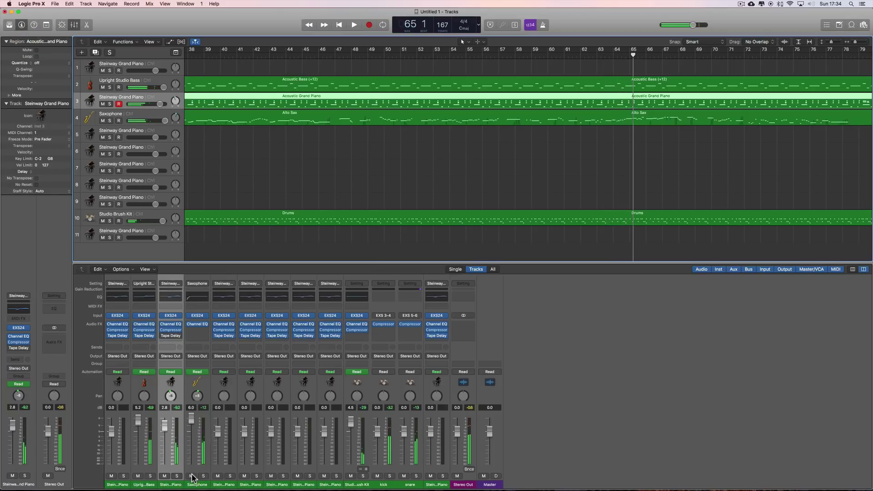
Mute the Saxophone, check the Upright Studio Bass fader at 5.2 dB with brief playback, and select the Acoustic Bass region
{"action": "left_click", "coordinate": [192, 476]}
{"action": "left_click", "coordinate": [150, 468]}
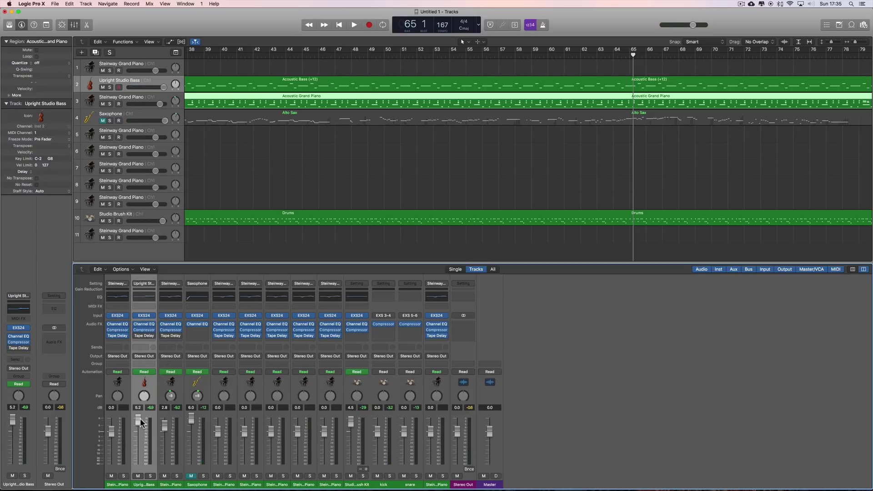
{"action": "mouse_move", "coordinate": [139, 421]}
{"action": "left_mouse_down"}
{"action": "mouse_move", "coordinate": [142, 441]}
{"action": "mouse_move", "coordinate": [142, 427]}
{"action": "left_mouse_up"}
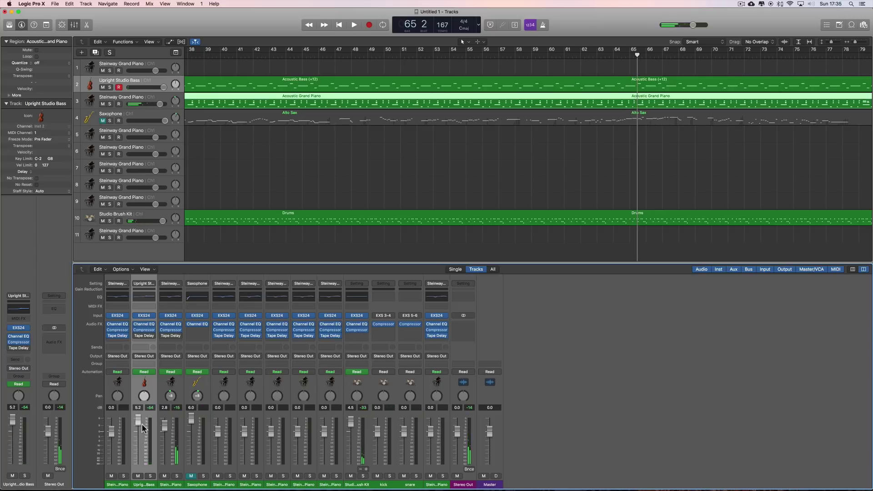
{"action": "left_click", "coordinate": [304, 85]}
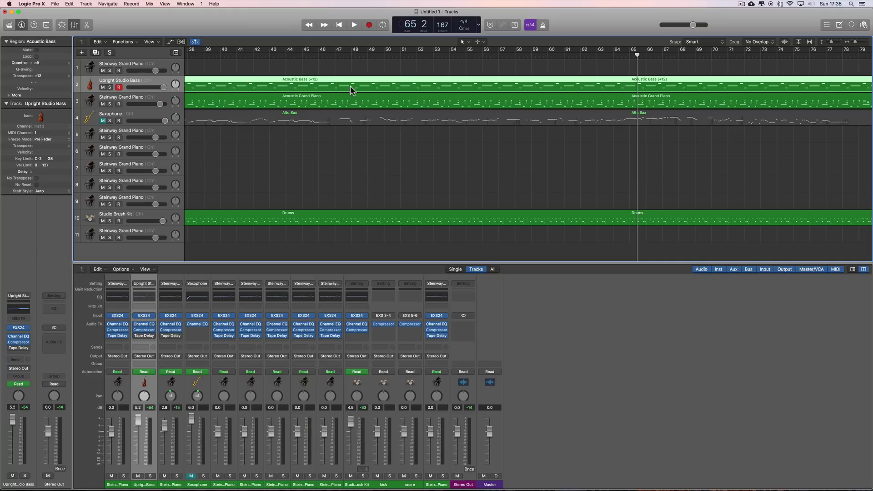
Open the Upright Studio Bass channel's Compressor, set its make-up gain to 3.5 dB and lower its threshold
{"action": "mouse_move", "coordinate": [142, 421]}
{"action": "left_mouse_down"}
{"action": "mouse_move", "coordinate": [142, 441]}
{"action": "mouse_move", "coordinate": [137, 407]}
{"action": "mouse_move", "coordinate": [140, 421]}
{"action": "left_mouse_up"}
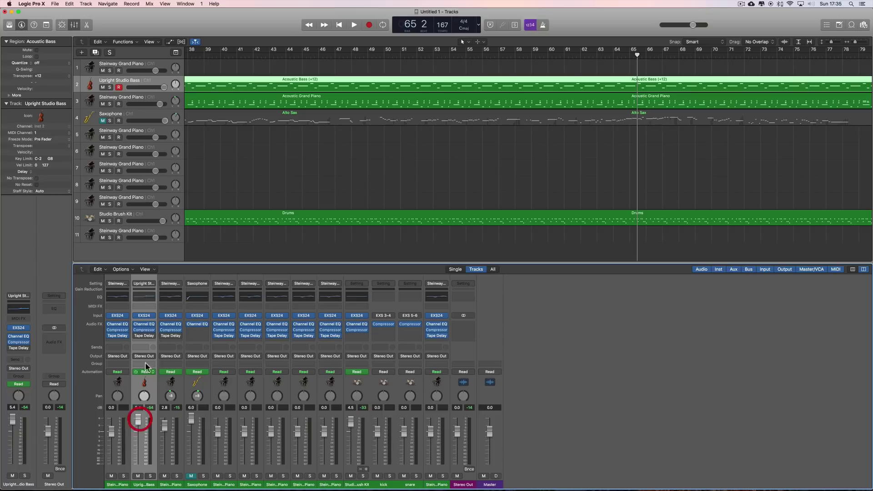
{"action": "left_click", "coordinate": [144, 329]}
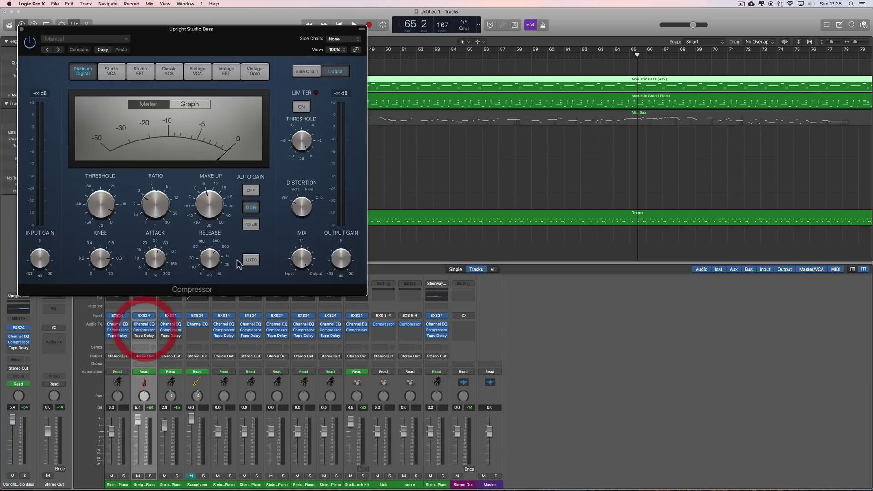
{"action": "left_click_drag", "start_coordinate": [214, 188], "coordinate": [207, 201]}
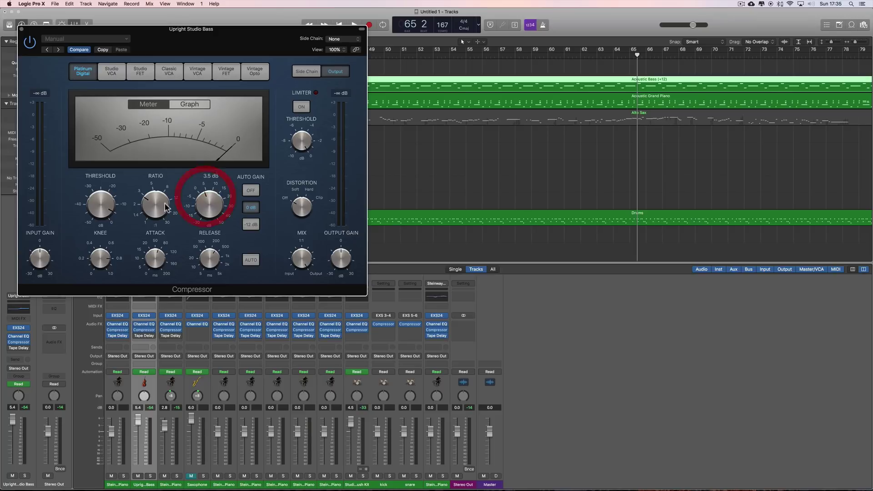
{"action": "left_click", "coordinate": [100, 208]}
{"action": "left_click_drag", "start_coordinate": [159, 33], "coordinate": [262, 82]}
{"action": "left_click_drag", "start_coordinate": [200, 255], "coordinate": [202, 270]}
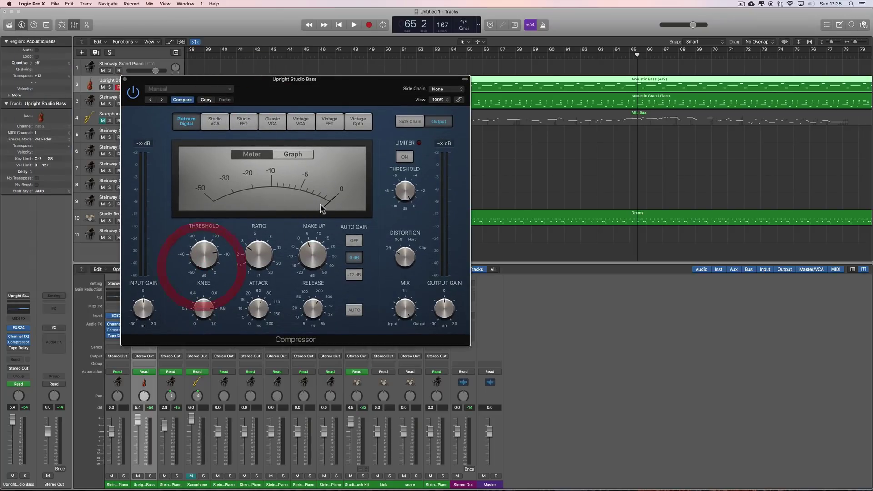
Solo the Upright Studio Bass during playback, lower its compressor threshold further and set the make-up gain to 2.0 dB
{"action": "left_click", "coordinate": [150, 476]}
{"action": "key", "text": "space"}
{"action": "mouse_move", "coordinate": [204, 267]}
{"action": "left_mouse_down"}
{"action": "mouse_move", "coordinate": [207, 284]}
{"action": "mouse_move", "coordinate": [203, 276]}
{"action": "left_mouse_up"}
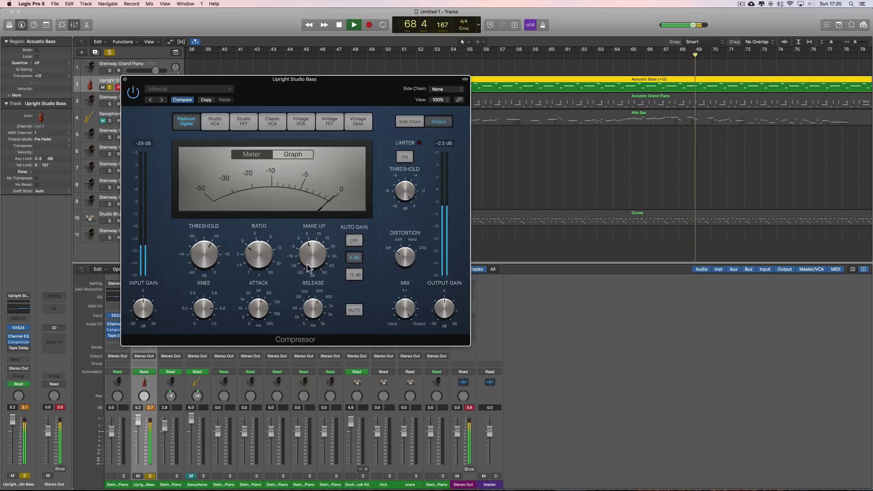
{"action": "key", "text": "space"}
{"action": "left_click_drag", "start_coordinate": [307, 268], "coordinate": [315, 261]}
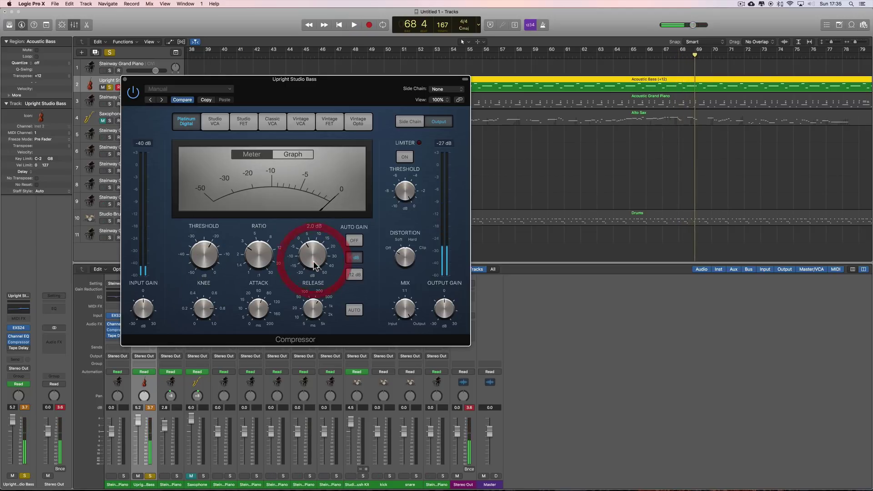
Unsolo the Upright Studio Bass, fine-tune its compressor's make-up gain while the full arrangement plays, and close the compressor
{"action": "left_click", "coordinate": [151, 476]}
{"action": "key", "text": "space"}
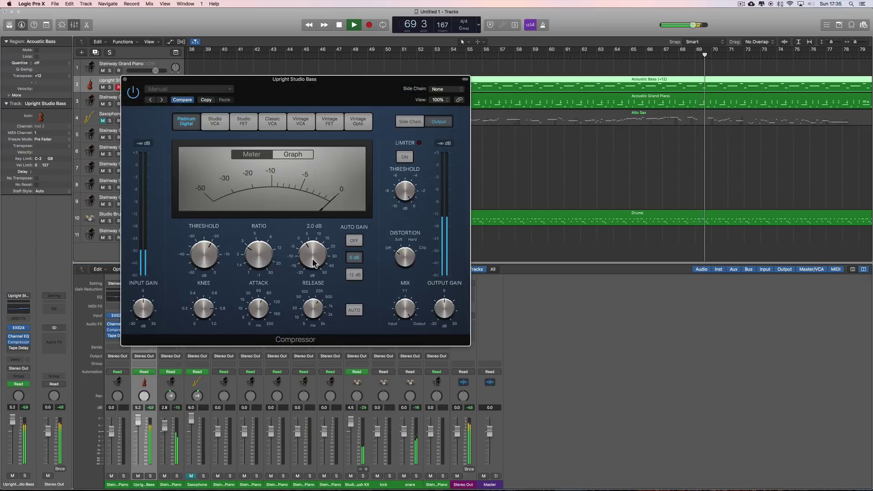
{"action": "left_click_drag", "start_coordinate": [313, 262], "coordinate": [313, 267]}
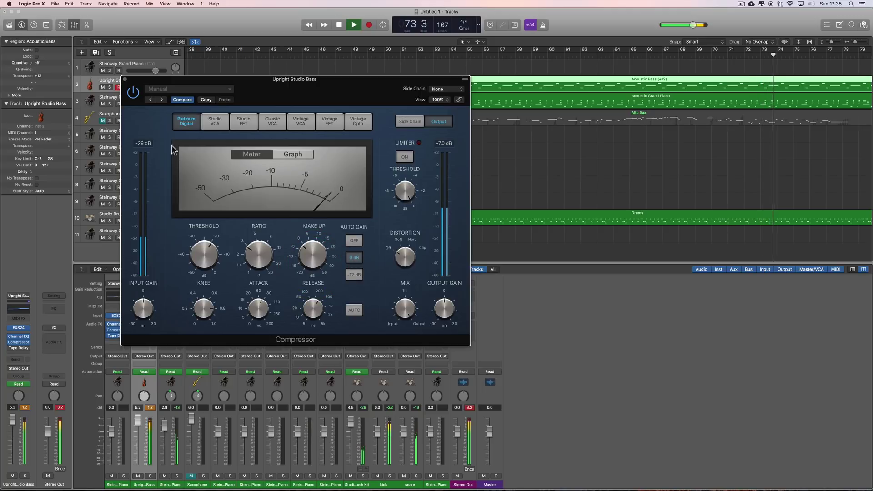
{"action": "left_click", "coordinate": [126, 80]}
{"action": "key", "text": "space"}
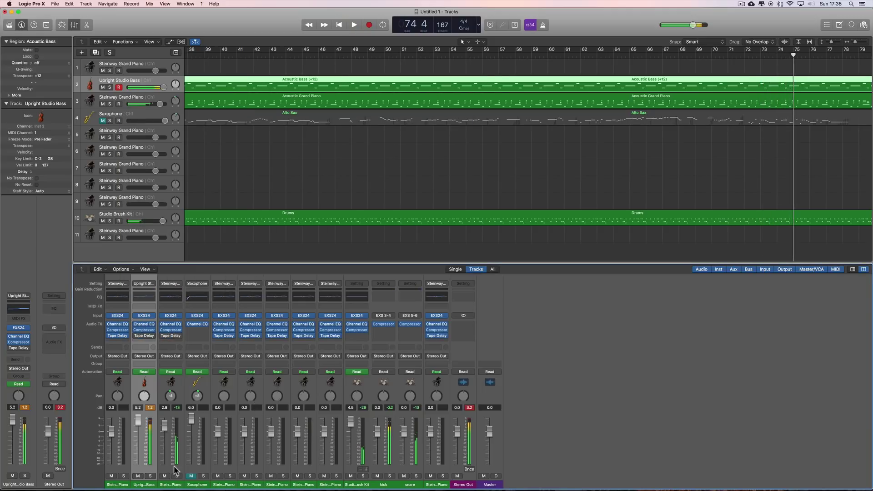
Set the make-up gain of the track 3 piano's compressor to -10.5 dB during playback and close the compressor
{"action": "left_click", "coordinate": [175, 333]}
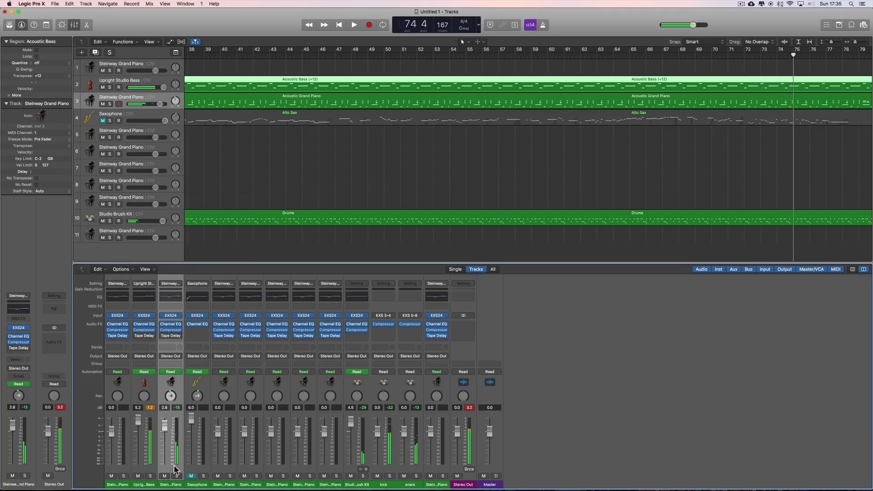
{"action": "left_click", "coordinate": [173, 332]}
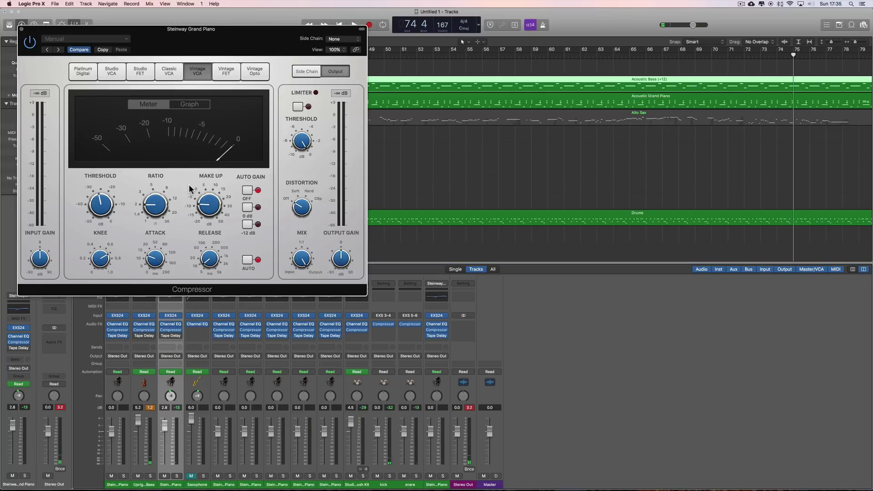
{"action": "left_click", "coordinate": [204, 204]}
{"action": "key", "text": "space"}
{"action": "left_click_drag", "start_coordinate": [204, 205], "coordinate": [205, 207]}
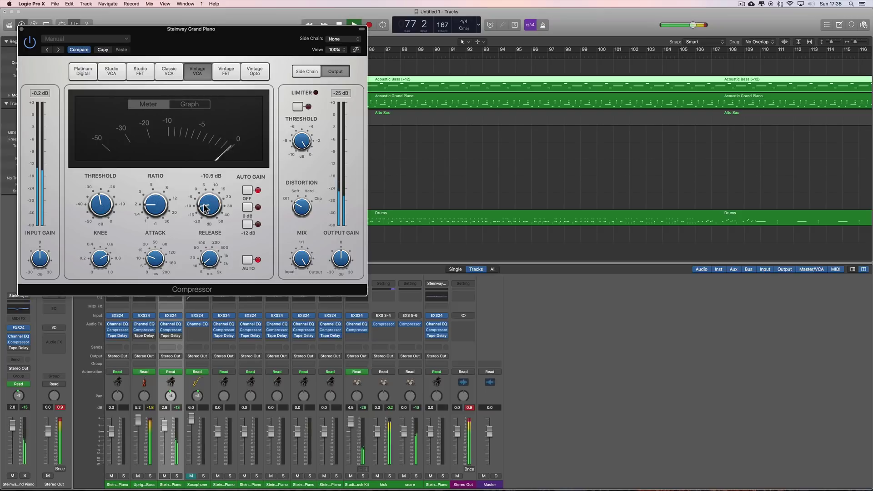
{"action": "left_click", "coordinate": [204, 208]}
{"action": "left_click", "coordinate": [20, 29]}
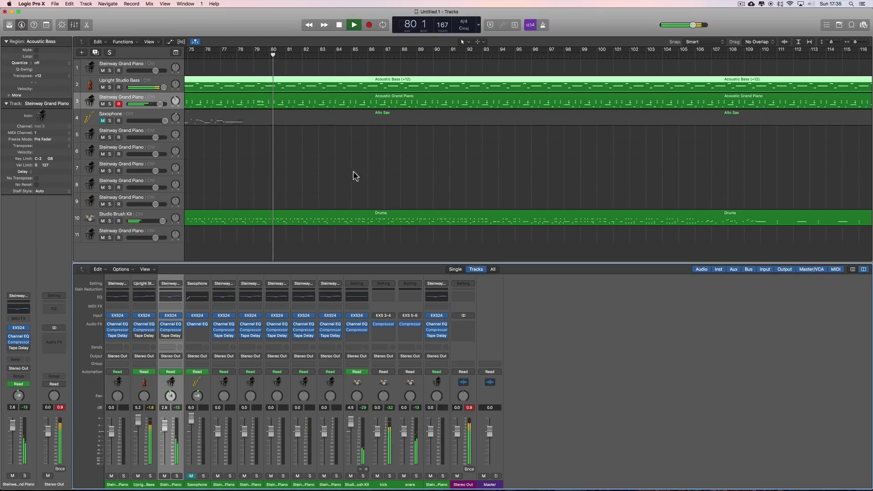
Unmute the Saxophone track, open its EXS24 instrument and play the arrangement from about bar 61
{"action": "left_click", "coordinate": [146, 113]}
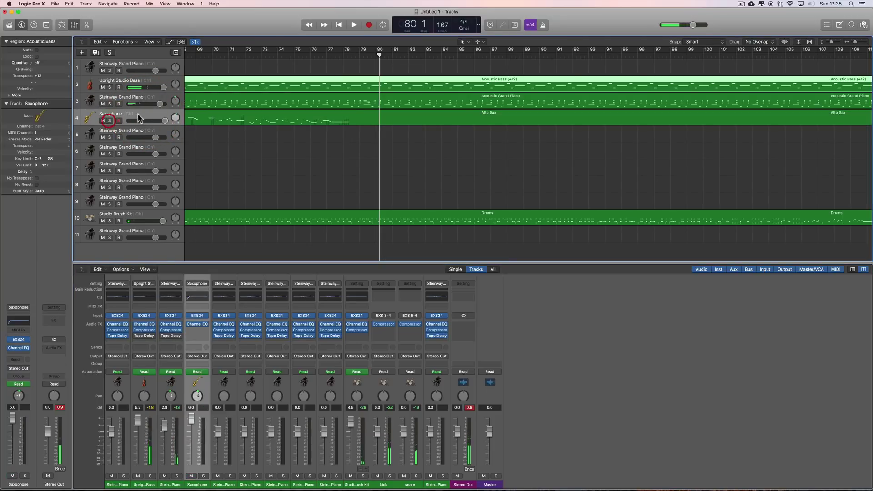
{"action": "left_click", "coordinate": [197, 315]}
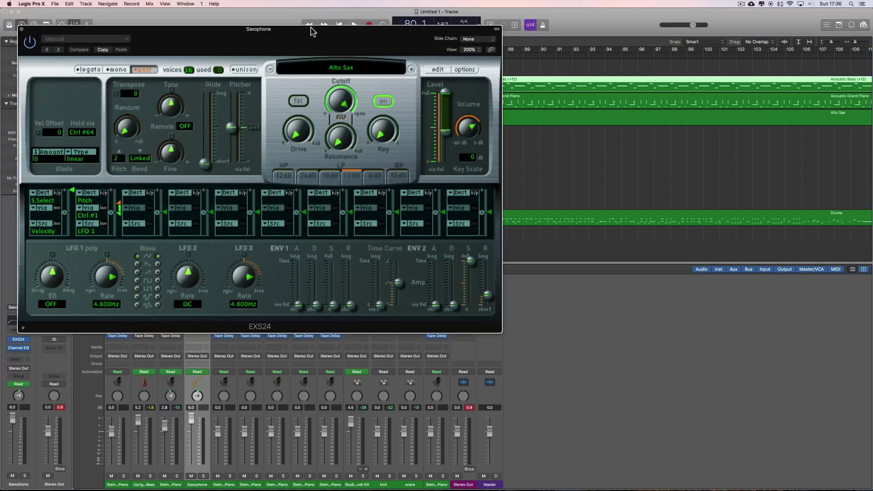
{"action": "left_click_drag", "start_coordinate": [312, 27], "coordinate": [438, 198]}
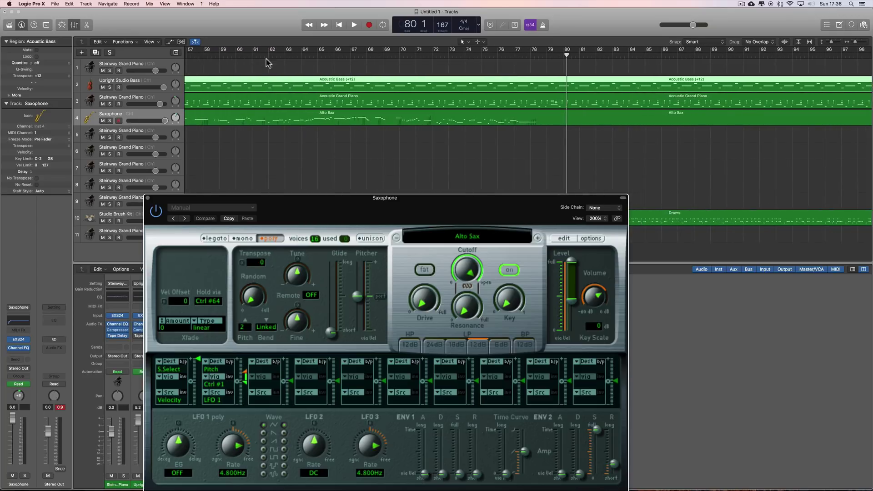
{"action": "left_click", "coordinate": [254, 55]}
{"action": "key", "text": "space"}
{"action": "left_click_drag", "start_coordinate": [335, 204], "coordinate": [355, 164]}
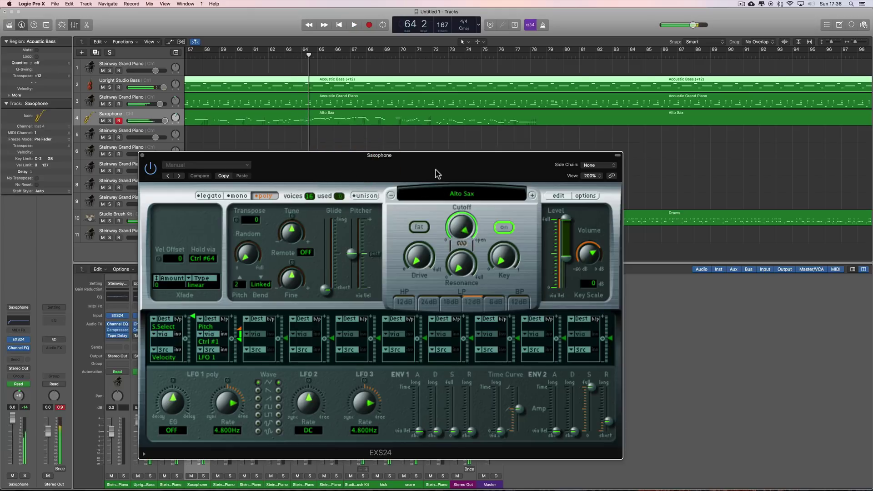
{"action": "left_click_drag", "start_coordinate": [435, 172], "coordinate": [376, 152]}
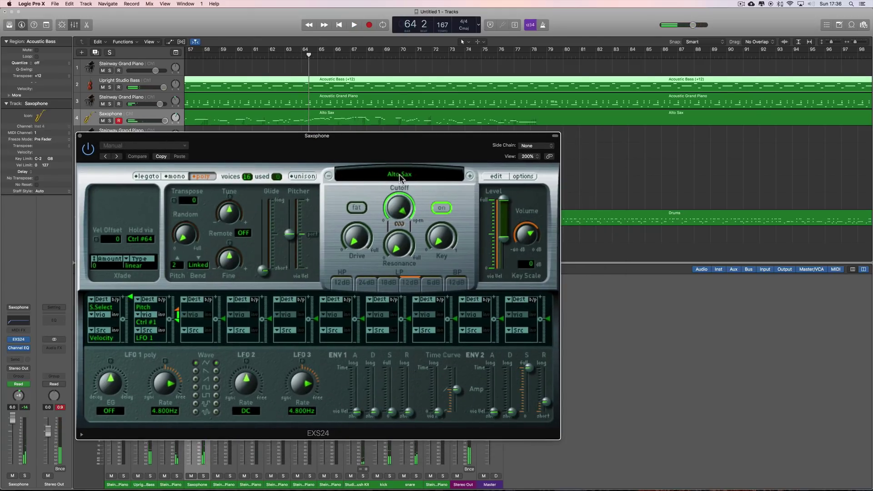
Load the Soprano Sax from the Pop Horns instruments into the saxophone's EXS24 and audition it in the mix
{"action": "left_click", "coordinate": [400, 176]}
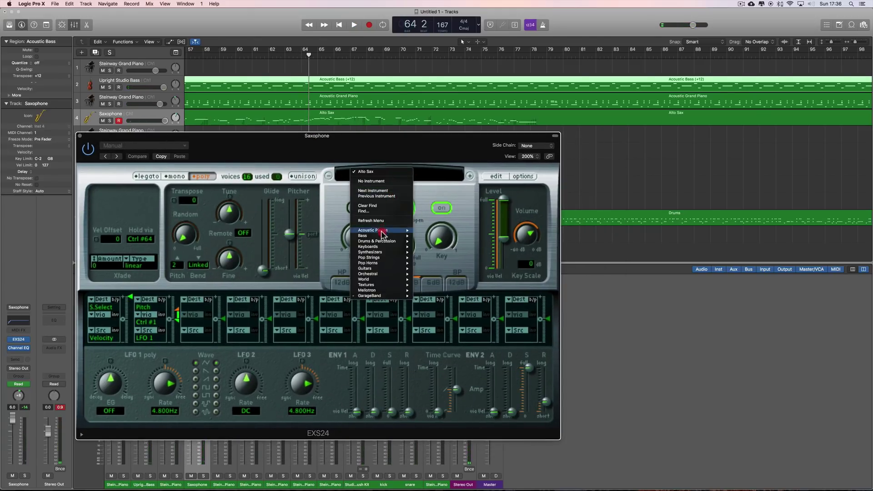
{"action": "mouse_move", "coordinate": [379, 263]}
{"action": "left_click", "coordinate": [435, 274]}
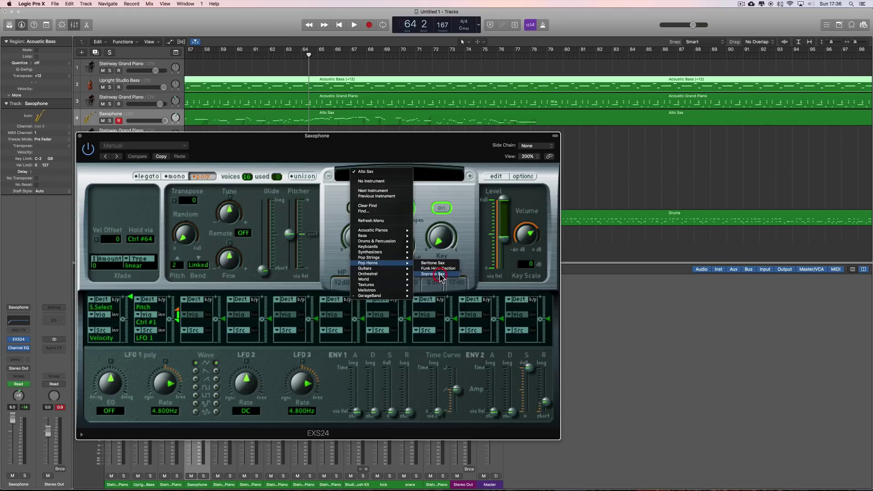
{"action": "key", "text": "space"}
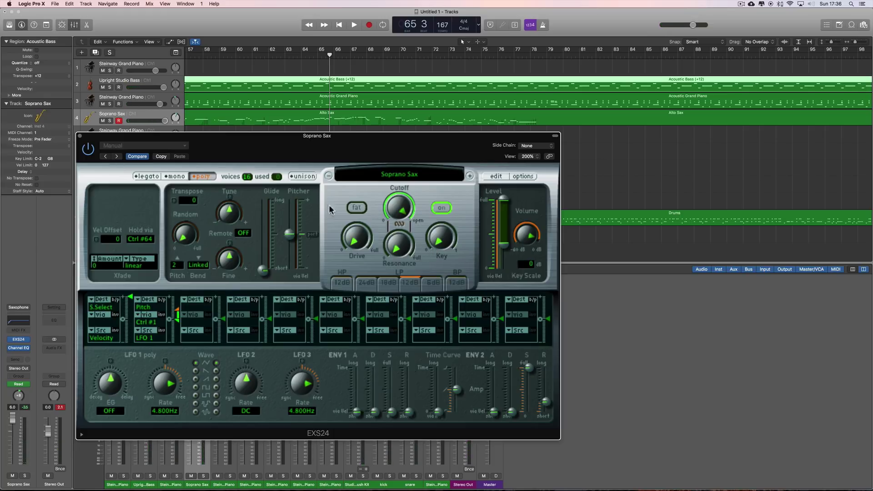
{"action": "left_click_drag", "start_coordinate": [302, 151], "coordinate": [582, 118]}
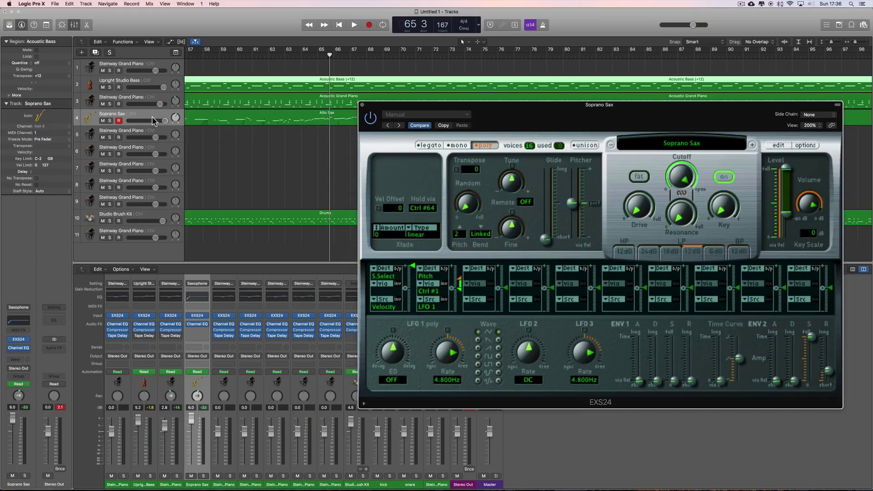
{"action": "key", "text": "space"}
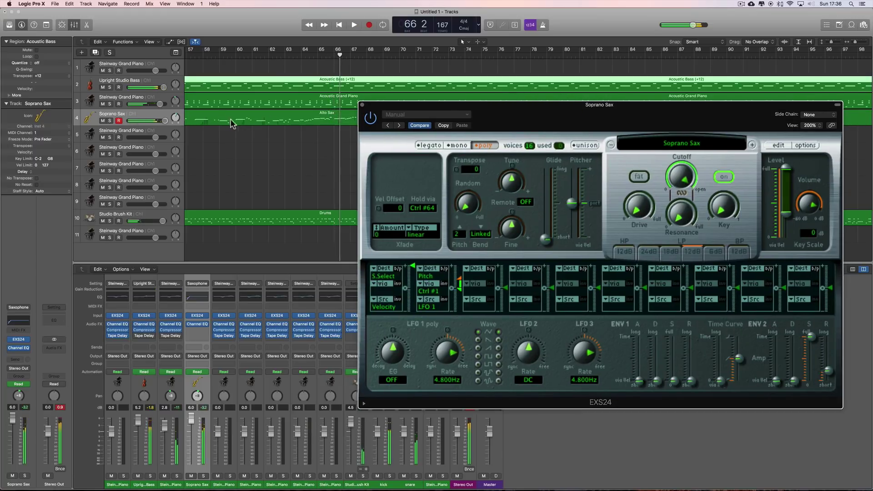
Select the Alto Sax region on track 4 instead of the Acoustic Bass region
{"action": "left_click", "coordinate": [154, 116]}
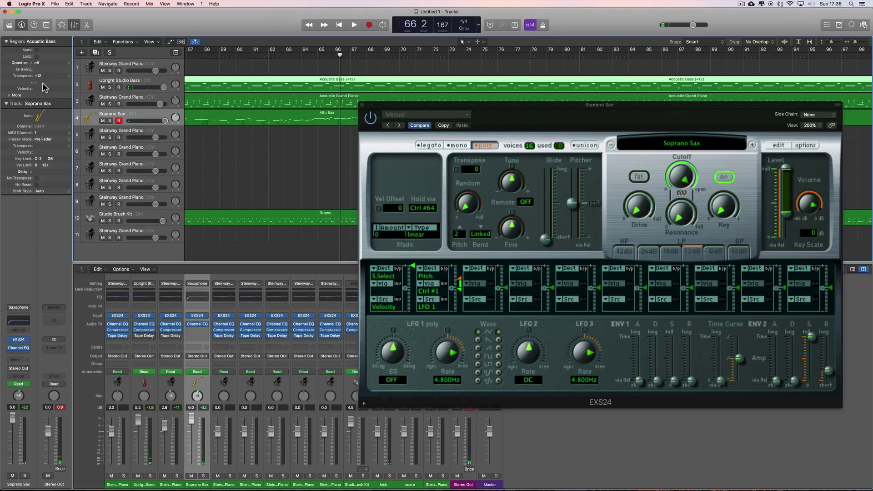
{"action": "left_click", "coordinate": [265, 138]}
{"action": "left_click", "coordinate": [257, 120]}
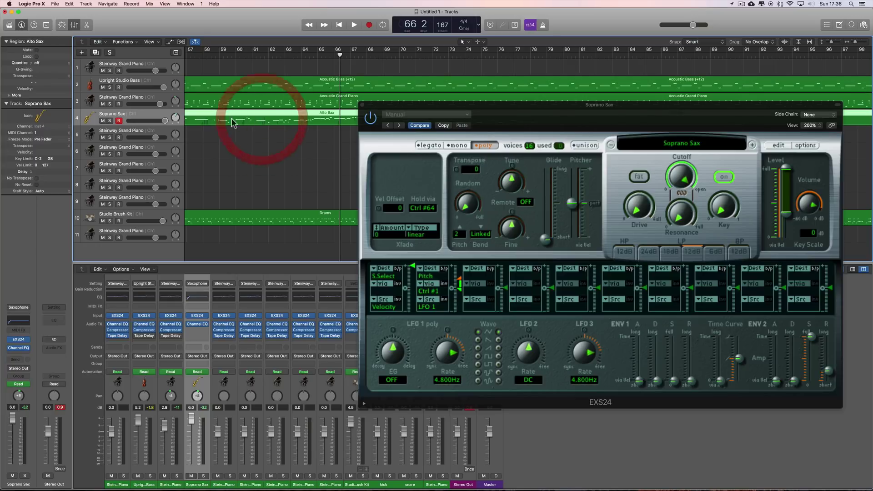
{"action": "left_click_drag", "start_coordinate": [382, 119], "coordinate": [378, 244]}
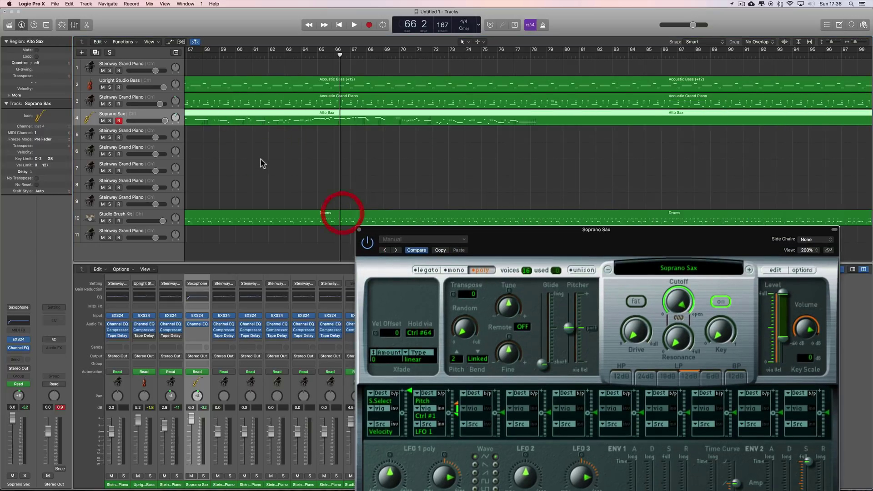
{"action": "left_click_drag", "start_coordinate": [856, 44], "coordinate": [830, 43]}
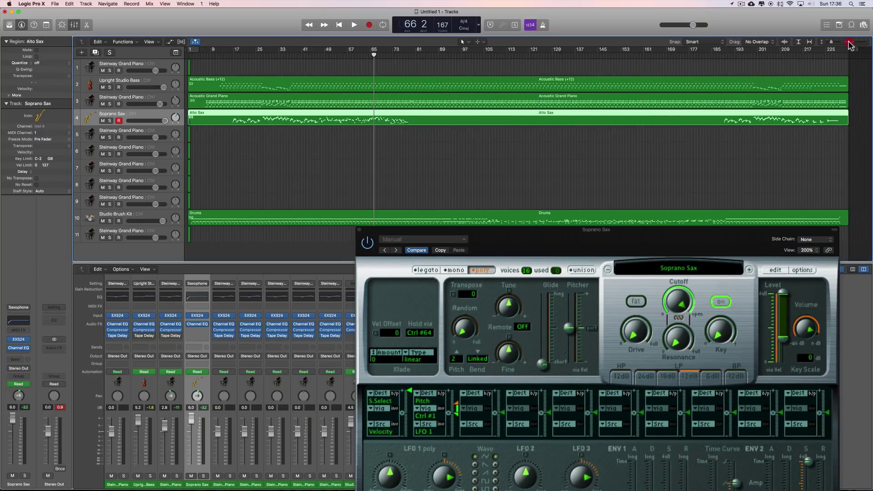
{"action": "left_click", "coordinate": [253, 155]}
{"action": "left_click", "coordinate": [241, 121]}
Try transposing the Alto Sax region by -12 from about bar 22, then reset its transpose to 0 and play it
{"action": "left_click", "coordinate": [68, 76]}
{"action": "left_click", "coordinate": [68, 82]}
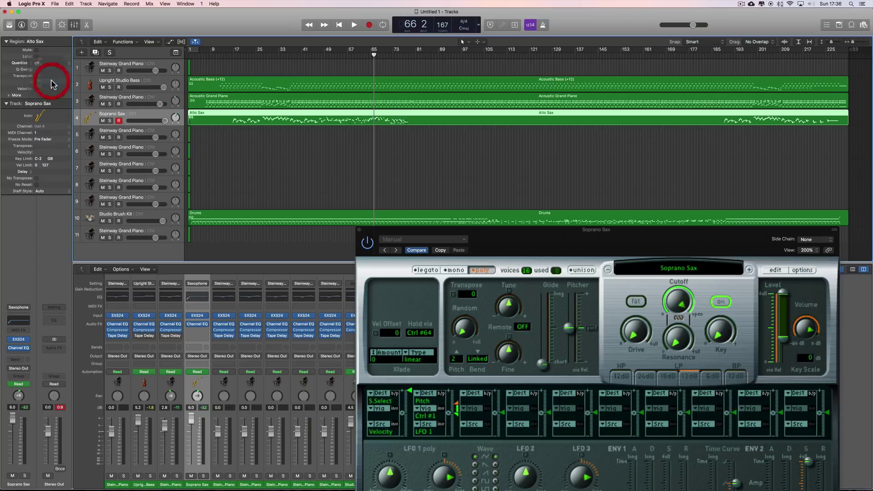
{"action": "left_click", "coordinate": [248, 57]}
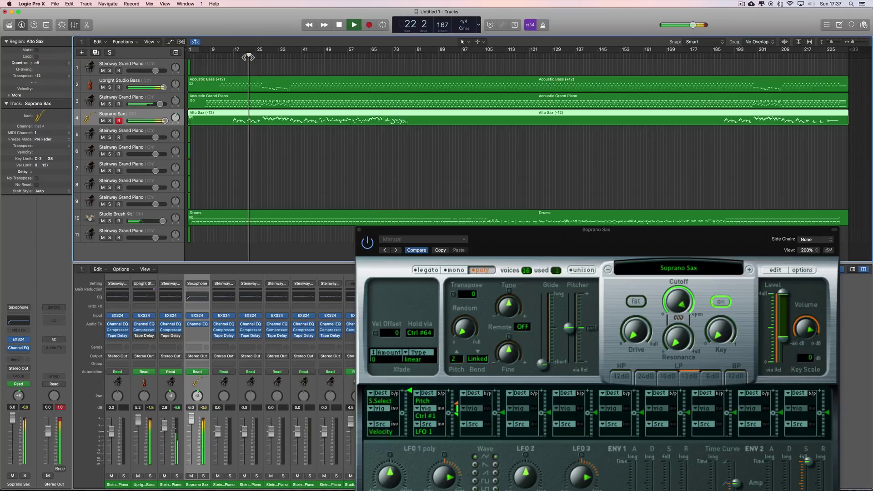
{"action": "left_click", "coordinate": [68, 76]}
{"action": "left_click", "coordinate": [61, 86]}
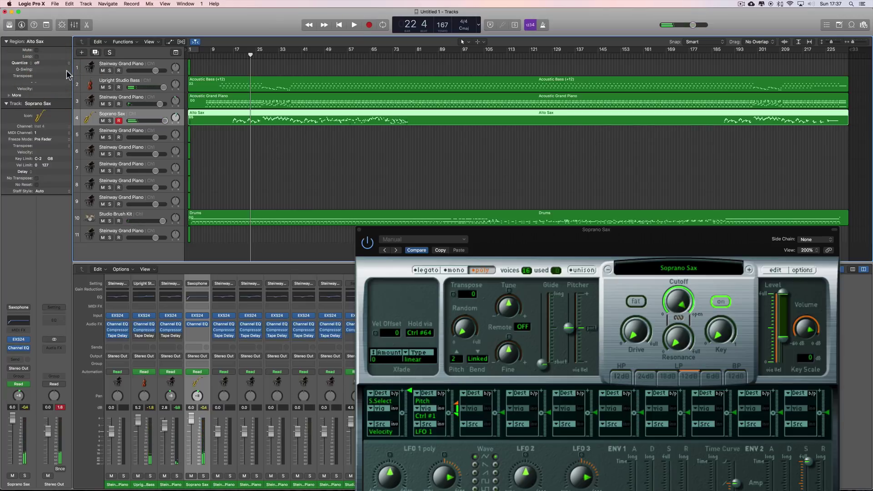
{"action": "left_click", "coordinate": [69, 75]}
{"action": "key", "text": "space"}
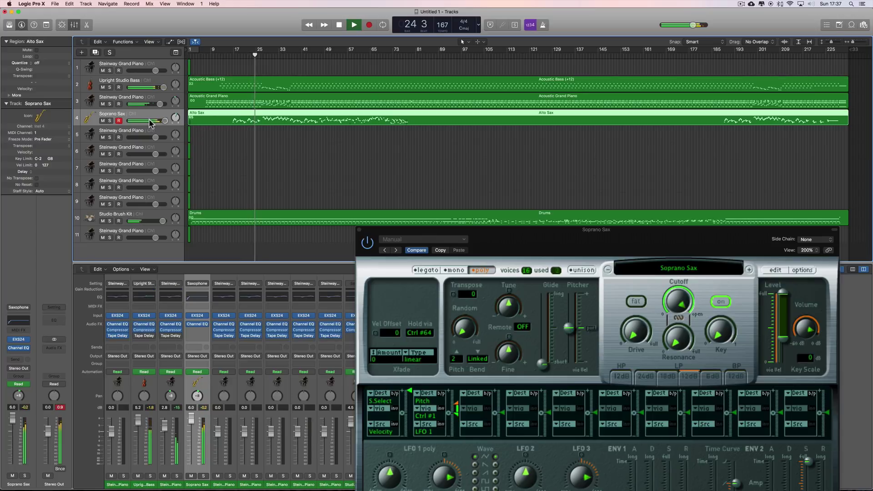
{"action": "key", "text": "space"}
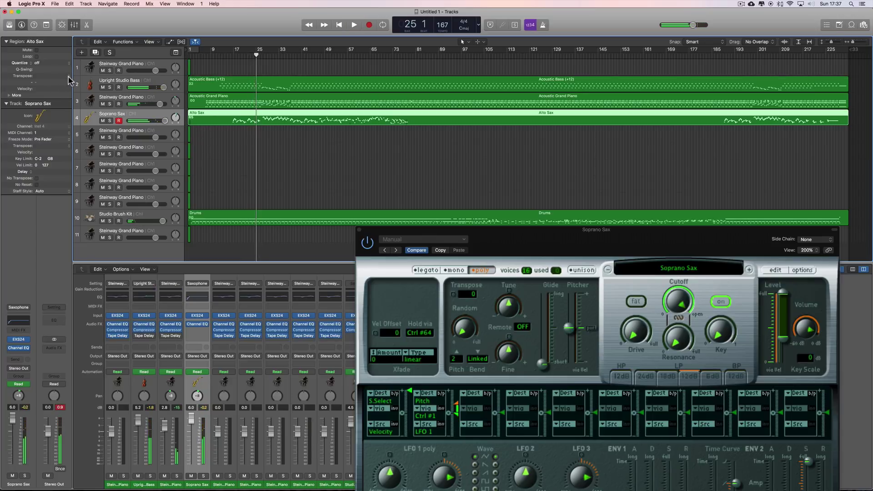
Try the Alto Sax region transposed by +12 during playback, then set its transpose back to 0
{"action": "left_click", "coordinate": [68, 77]}
{"action": "left_click", "coordinate": [54, 78]}
{"action": "key", "text": "space"}
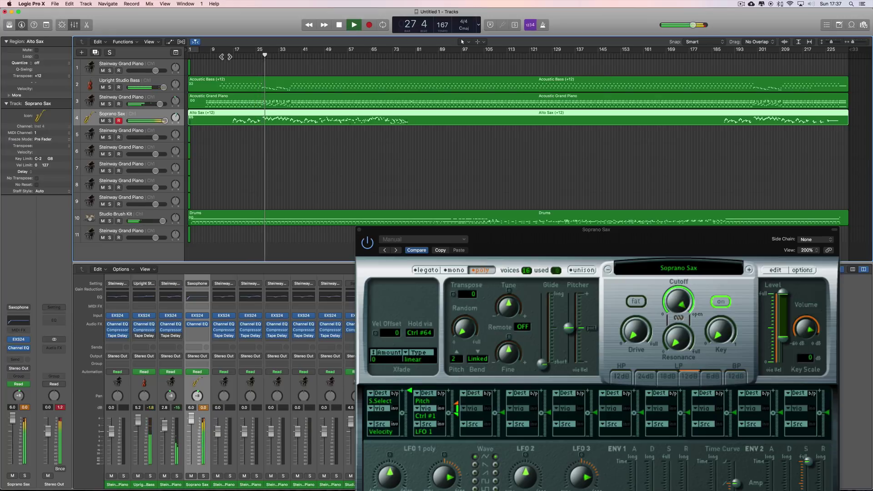
{"action": "key", "text": "space"}
{"action": "left_click", "coordinate": [67, 77]}
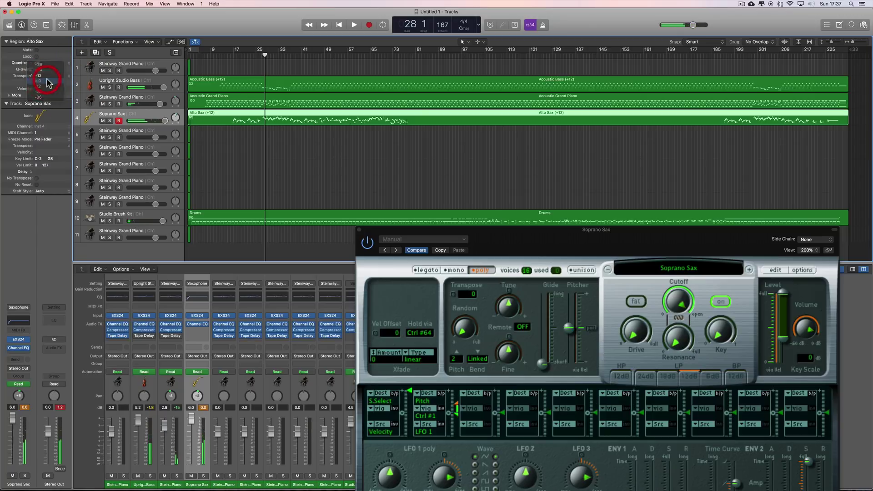
{"action": "left_click", "coordinate": [58, 80]}
{"action": "left_click", "coordinate": [69, 76]}
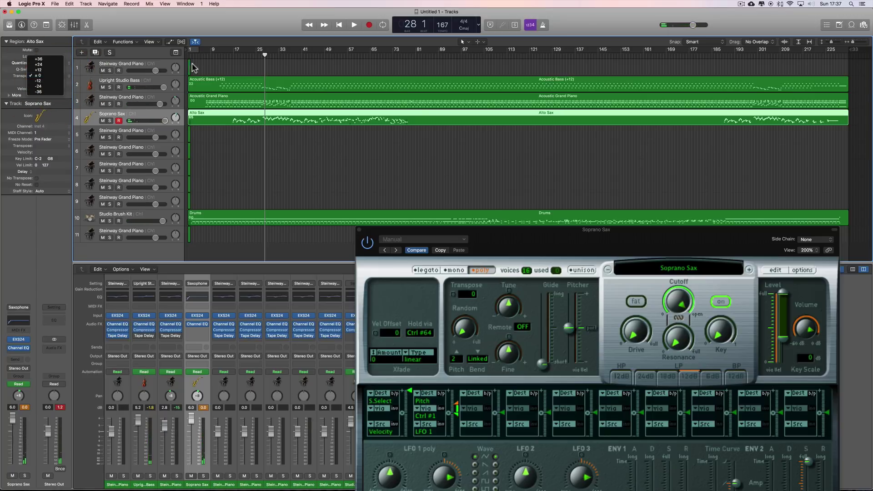
Close the EXS24 window and play the song from about bar 14 to judge the Soprano Sax in the mix
{"action": "left_click", "coordinate": [224, 59]}
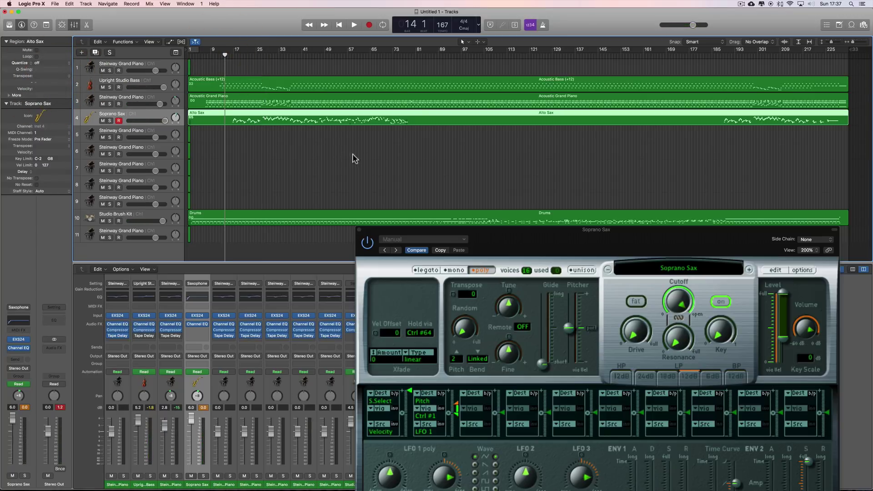
{"action": "key", "text": "space"}
{"action": "left_click_drag", "start_coordinate": [380, 235], "coordinate": [411, 142]}
{"action": "left_click", "coordinate": [392, 137]}
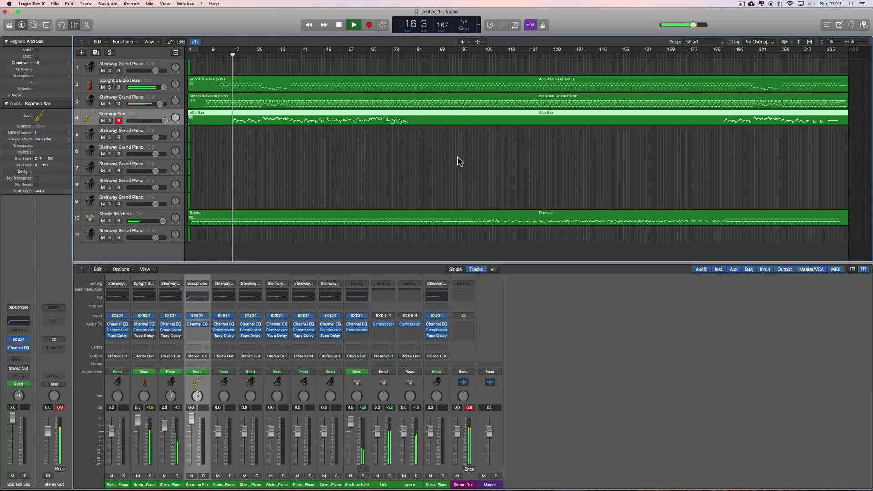
{"action": "key", "text": "space"}
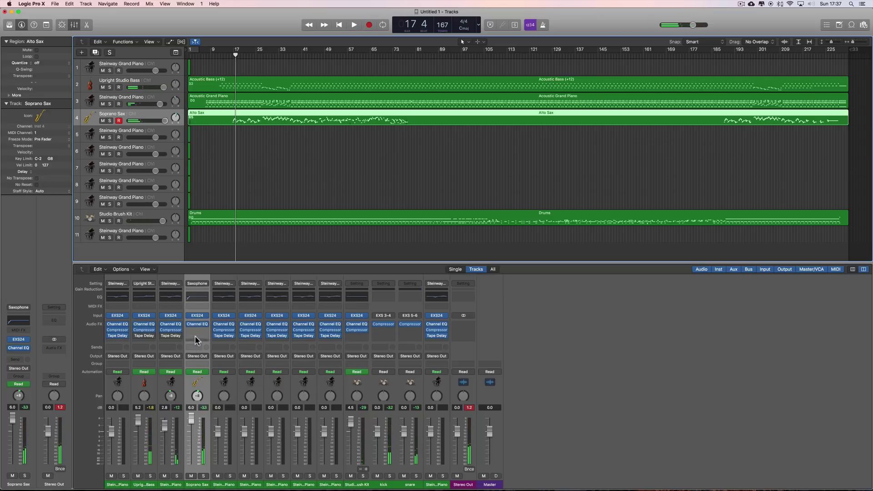
{"action": "left_click", "coordinate": [149, 119]}
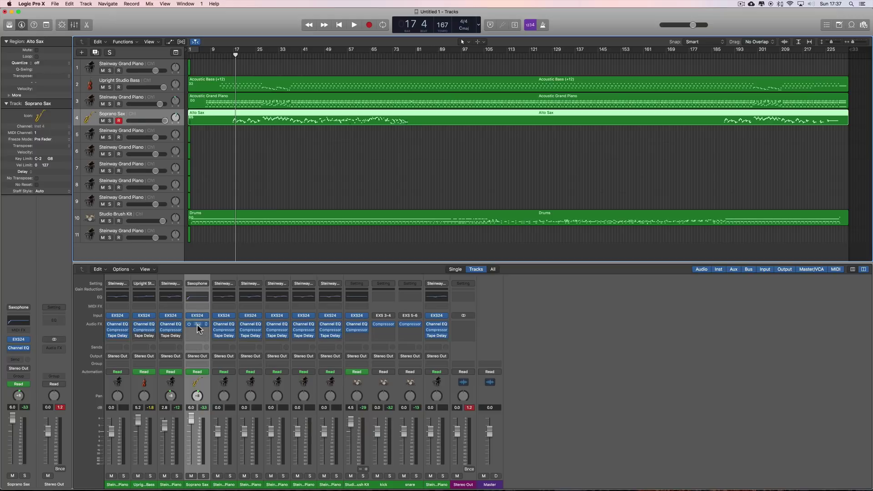
{"action": "key", "text": "space"}
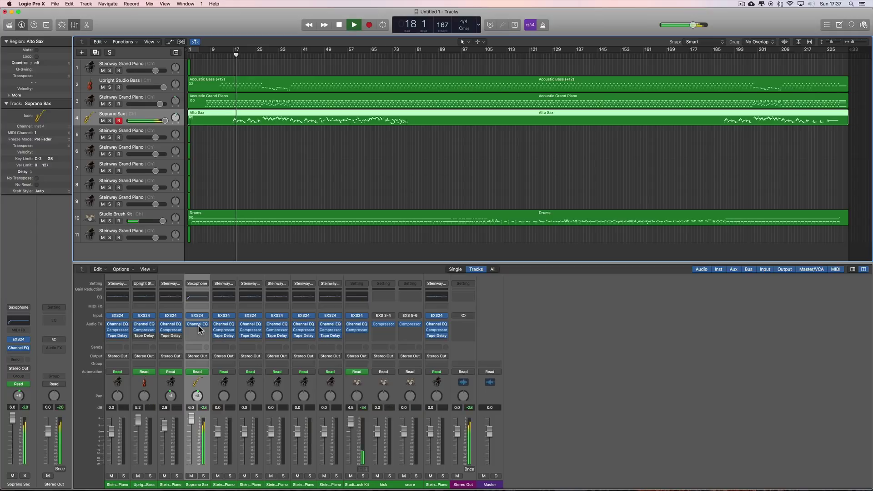
{"action": "key", "text": "space"}
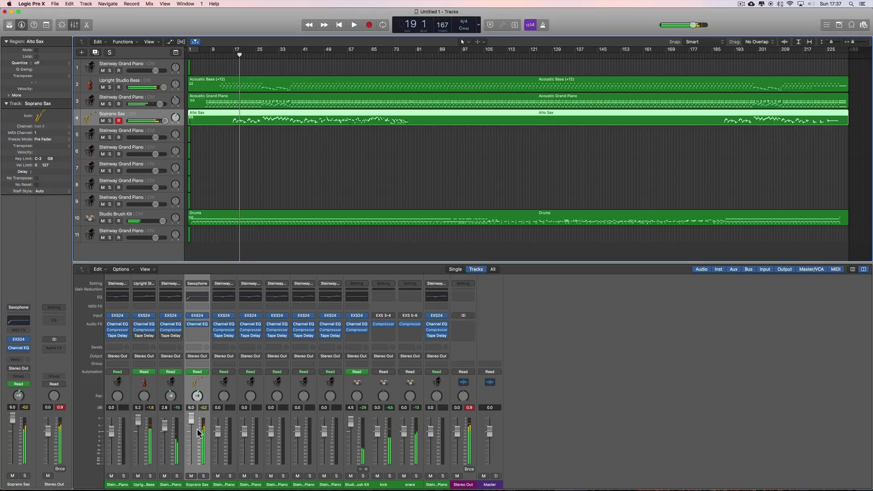
{"action": "mouse_move", "coordinate": [191, 419]}
{"action": "left_mouse_down"}
{"action": "mouse_move", "coordinate": [192, 459]}
{"action": "mouse_move", "coordinate": [192, 428]}
{"action": "left_mouse_up"}
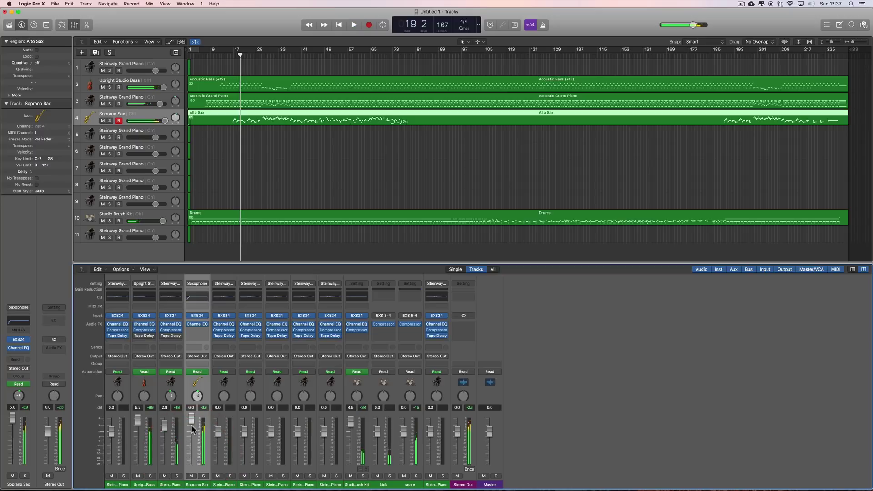
Insert a Compressor after the Channel EQ on the Soprano Sax channel and audition it with the mix
{"action": "left_click", "coordinate": [199, 331]}
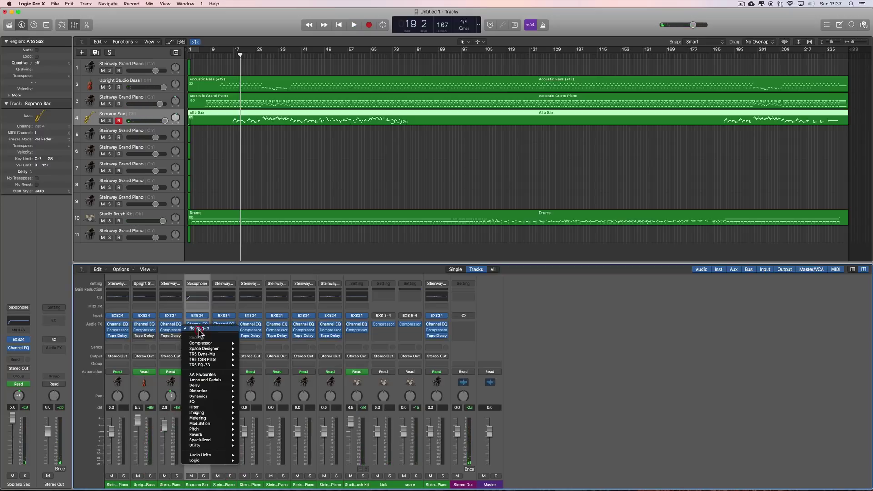
{"action": "mouse_move", "coordinate": [218, 343]}
{"action": "left_click", "coordinate": [251, 344]}
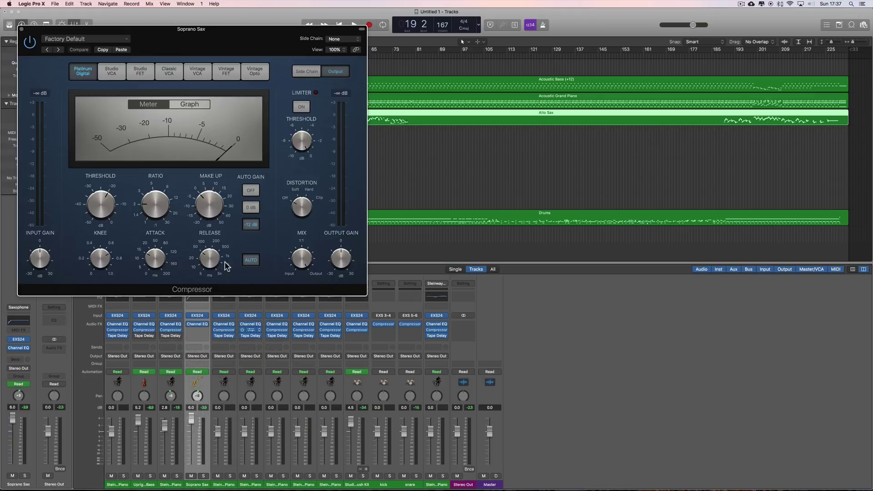
{"action": "mouse_move", "coordinate": [210, 207]}
{"action": "left_mouse_down"}
{"action": "mouse_move", "coordinate": [211, 218]}
{"action": "mouse_move", "coordinate": [211, 205]}
{"action": "left_mouse_up"}
{"action": "key", "text": "space"}
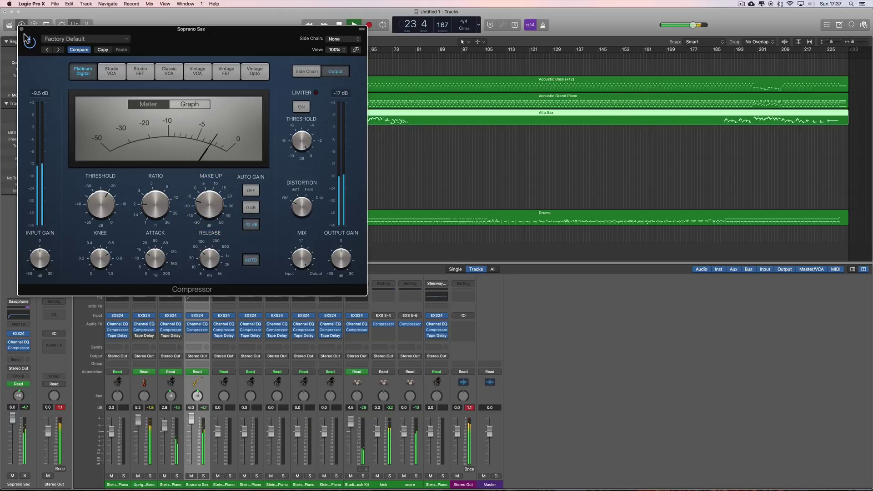
{"action": "key", "text": "space"}
{"action": "key", "text": "super+w"}
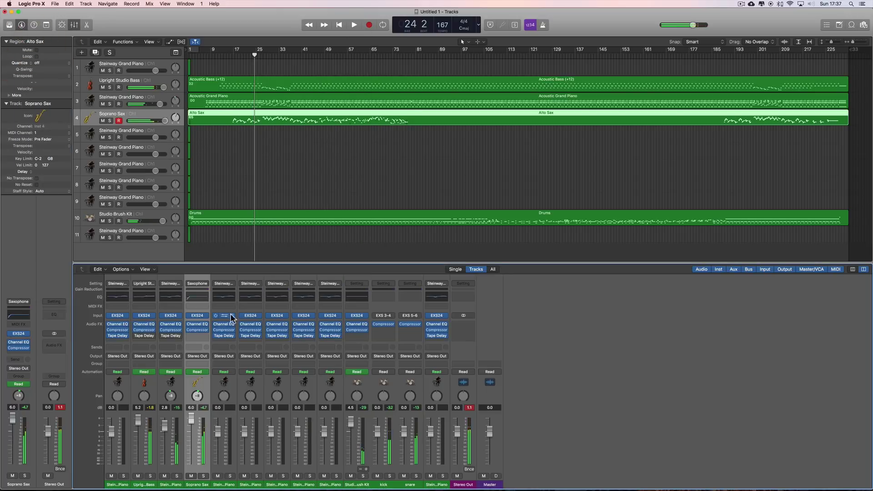
Insert a stereo Space Designer reverb after the Compressor on the Soprano Sax channel
{"action": "left_click", "coordinate": [199, 338]}
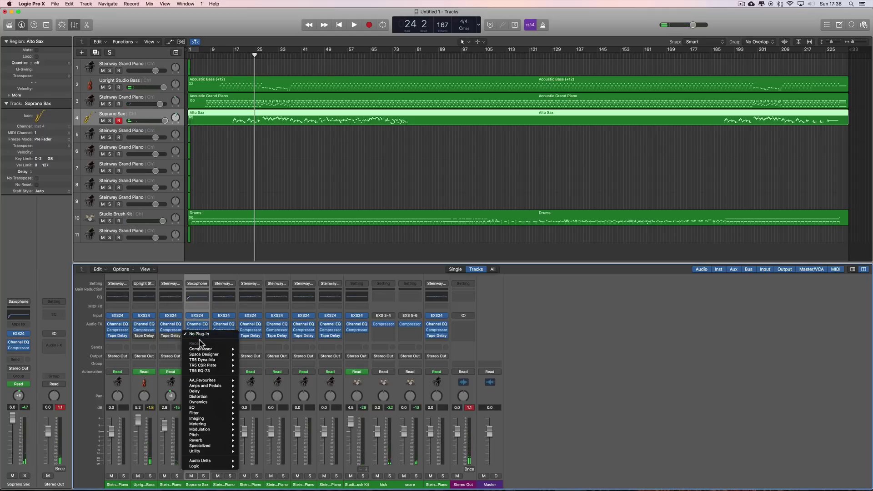
{"action": "left_click", "coordinate": [202, 277]}
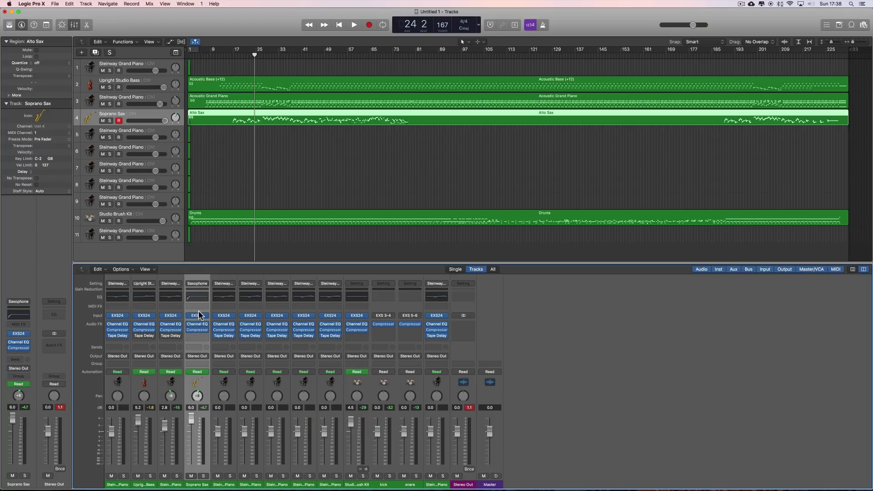
{"action": "left_click", "coordinate": [199, 336]}
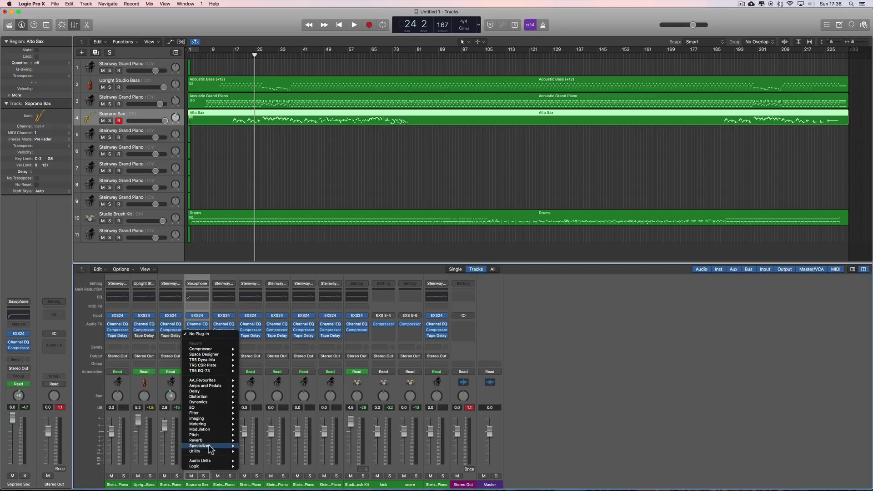
{"action": "mouse_move", "coordinate": [203, 439]}
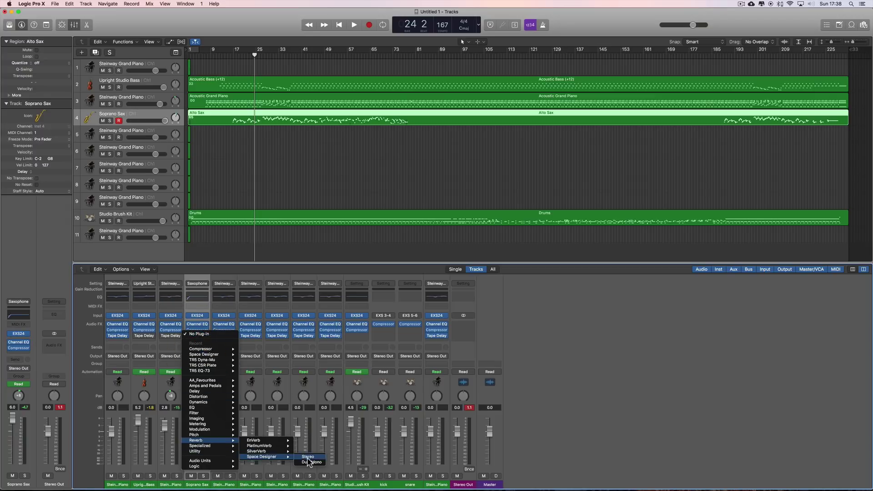
{"action": "left_click", "coordinate": [306, 457]}
{"action": "left_click_drag", "start_coordinate": [152, 20], "coordinate": [228, 66]}
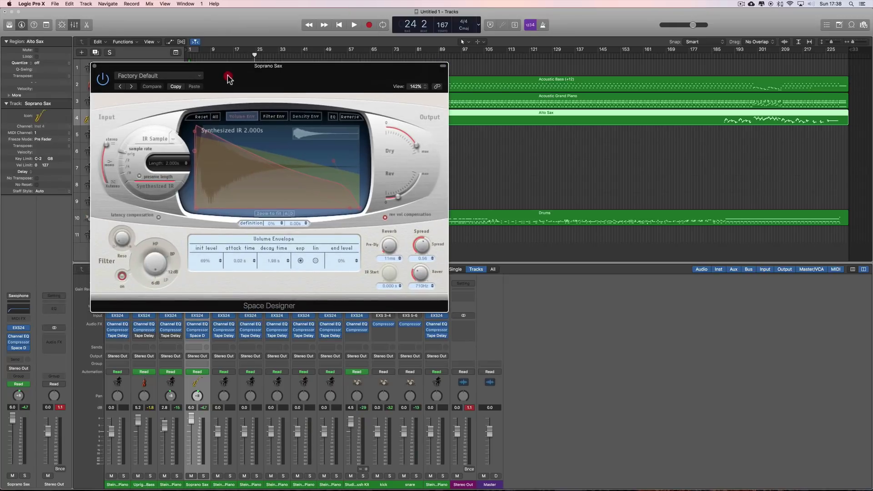
{"action": "left_click_drag", "start_coordinate": [250, 132], "coordinate": [377, 153]}
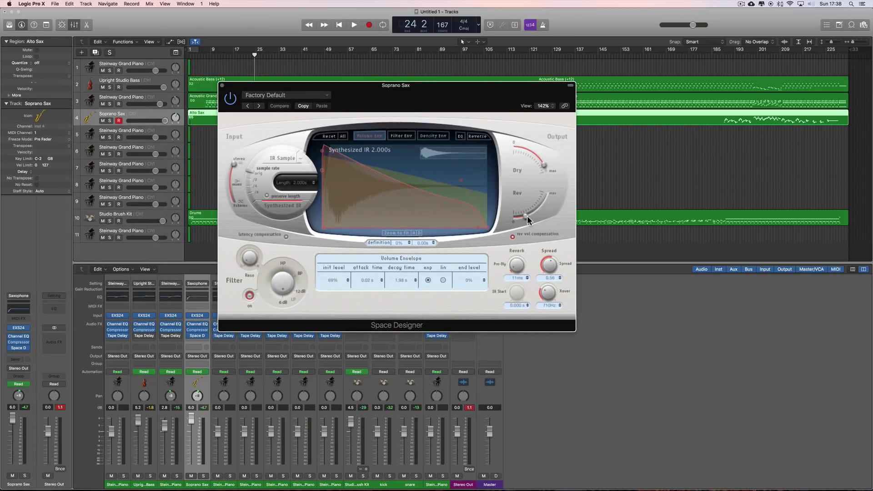
Lower the Space Designer reverb output on the Soprano Sax to about -31 dB during playback and close the plug-in
{"action": "key", "text": "space"}
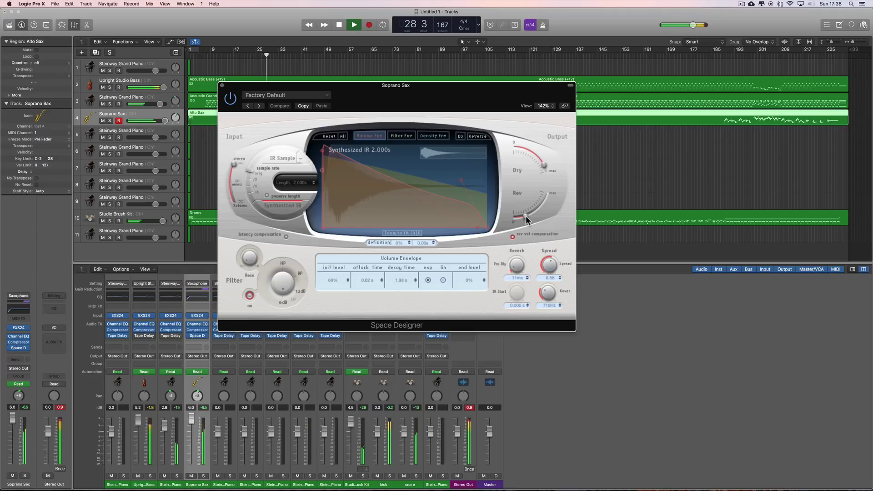
{"action": "left_click_drag", "start_coordinate": [525, 219], "coordinate": [523, 220]}
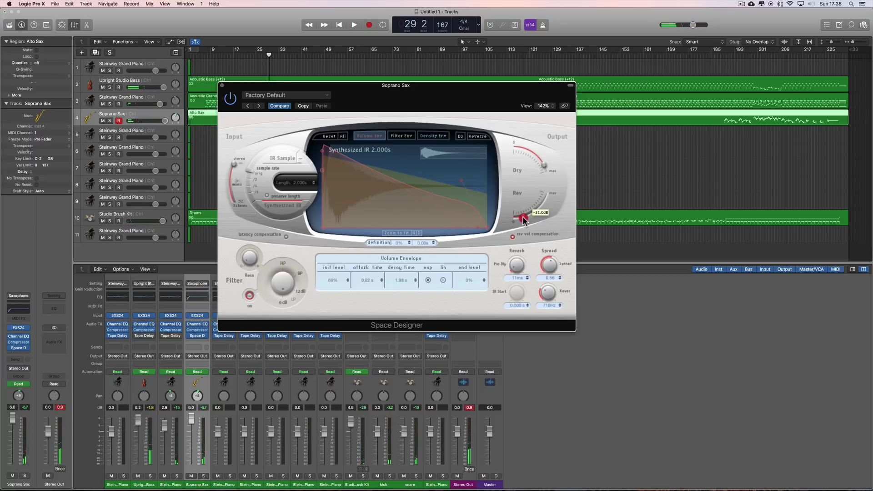
{"action": "key", "text": "space"}
{"action": "left_click_drag", "start_coordinate": [524, 219], "coordinate": [524, 220]}
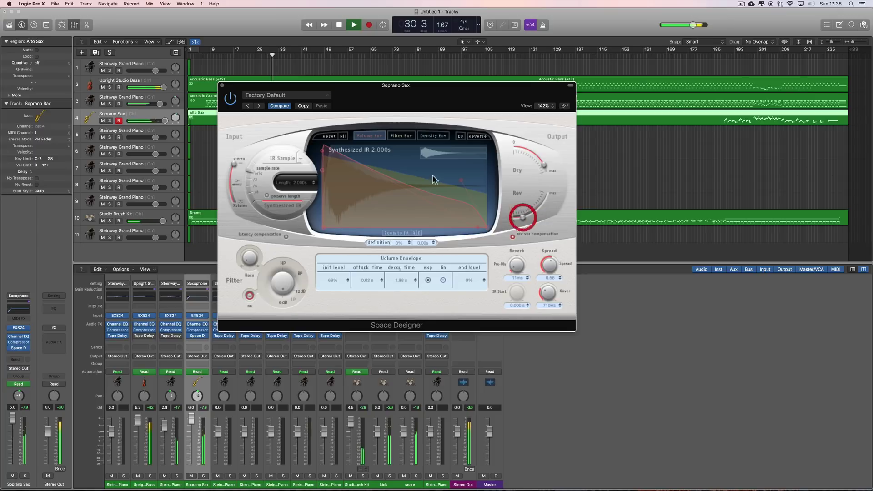
{"action": "left_click", "coordinate": [222, 85]}
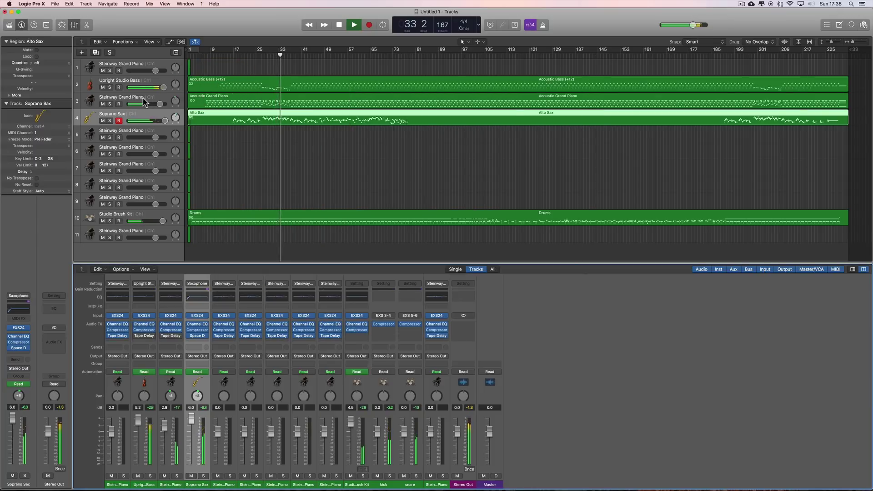
Set the make-up gain of the Upright Studio Bass compressor to -3.0 dB and listen to the mix up to about bar 57
{"action": "left_click", "coordinate": [139, 82]}
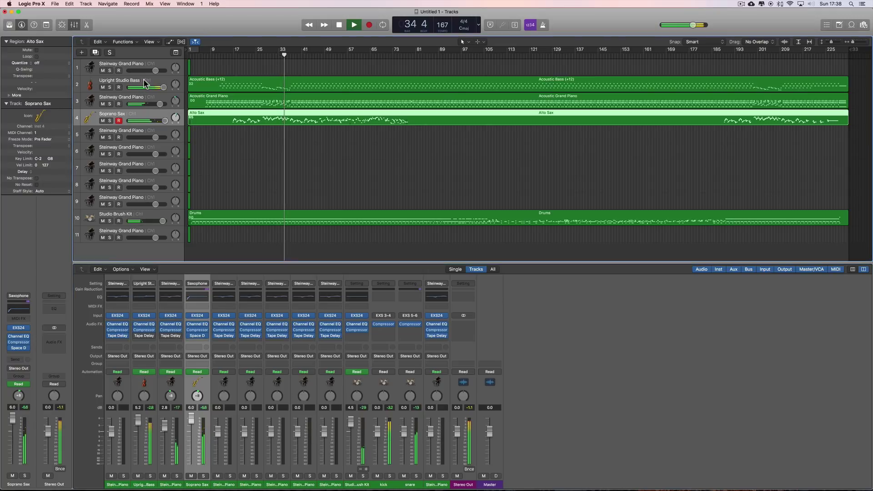
{"action": "key", "text": "space"}
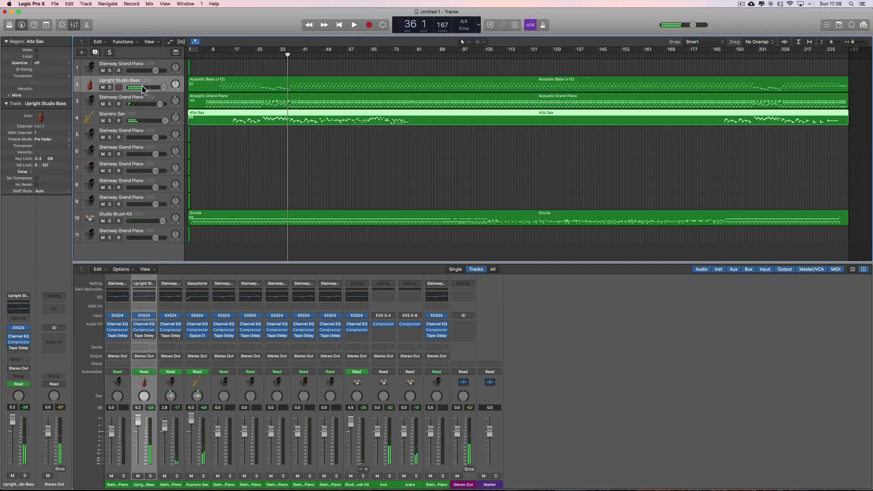
{"action": "left_click", "coordinate": [144, 330]}
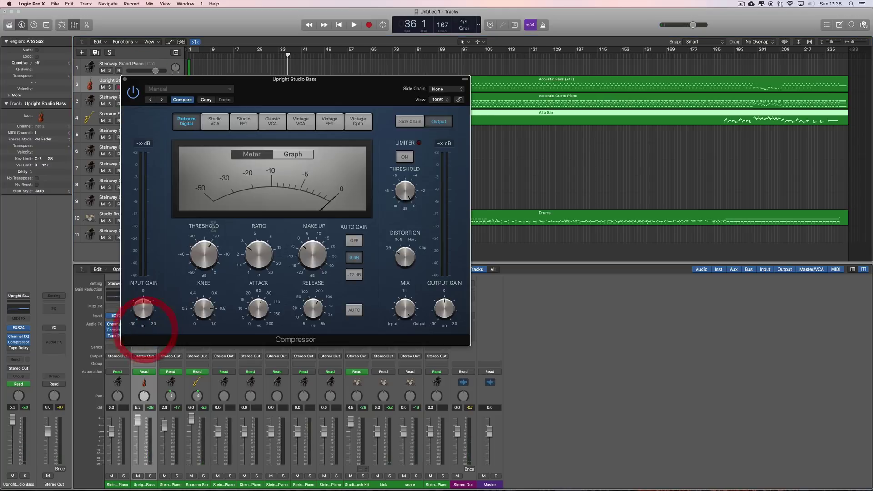
{"action": "left_click", "coordinate": [308, 254]}
{"action": "key", "text": "space"}
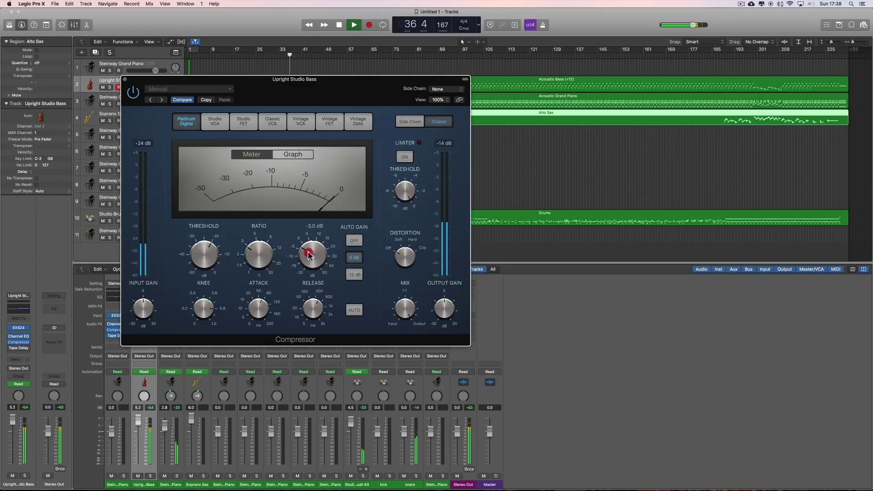
{"action": "left_click", "coordinate": [125, 80]}
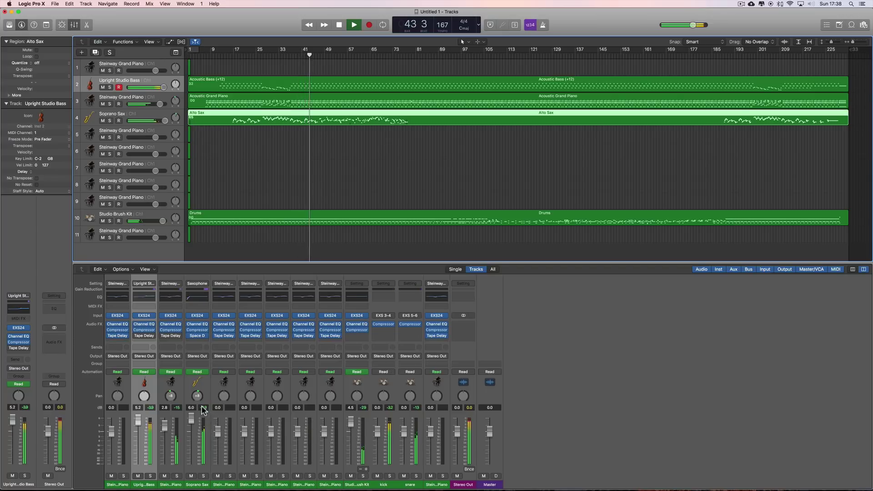
{"action": "left_click_drag", "start_coordinate": [195, 396], "coordinate": [199, 409]}
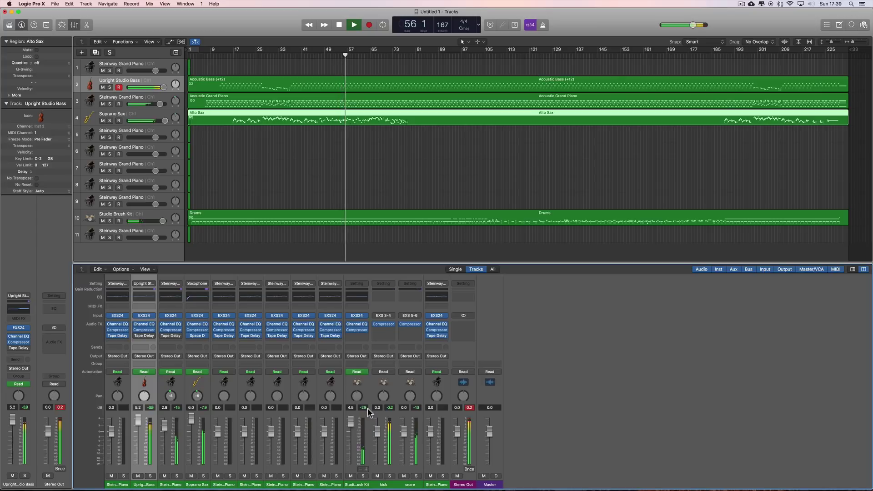
{"action": "key", "text": "space"}
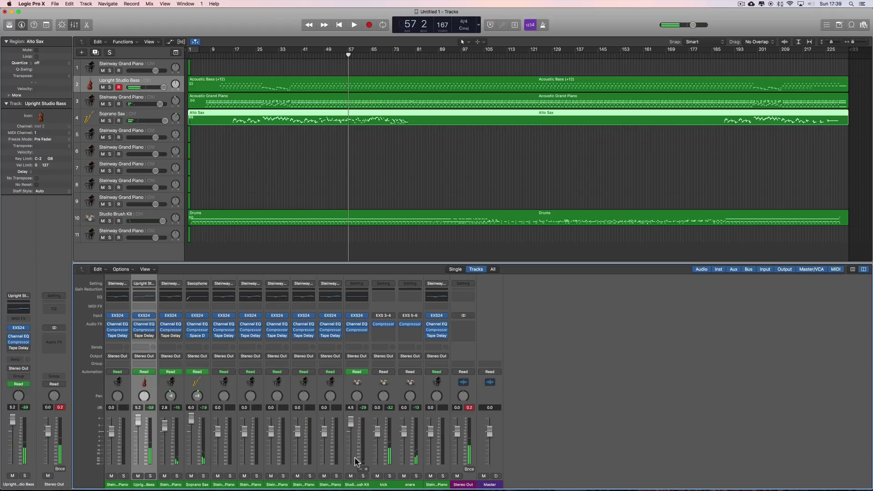
Boost the 5000 Hz high shelf in the Studio Brush Kit's Channel EQ to +11.0 dB and solo the kit during playback
{"action": "left_click", "coordinate": [352, 443]}
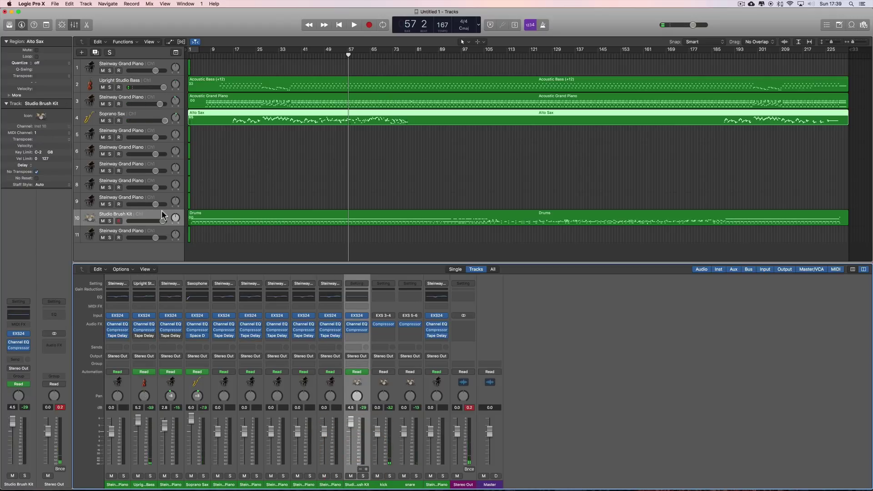
{"action": "left_click", "coordinate": [162, 215]}
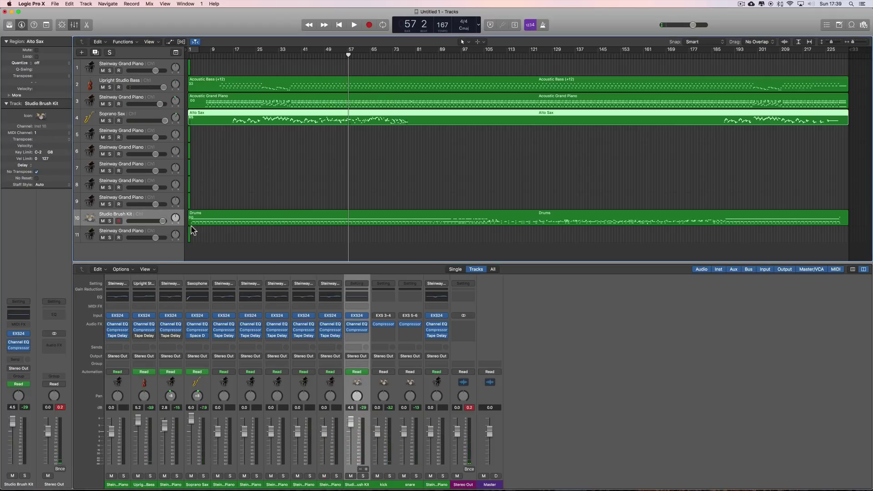
{"action": "left_click", "coordinate": [383, 469]}
{"action": "left_click", "coordinate": [409, 466]}
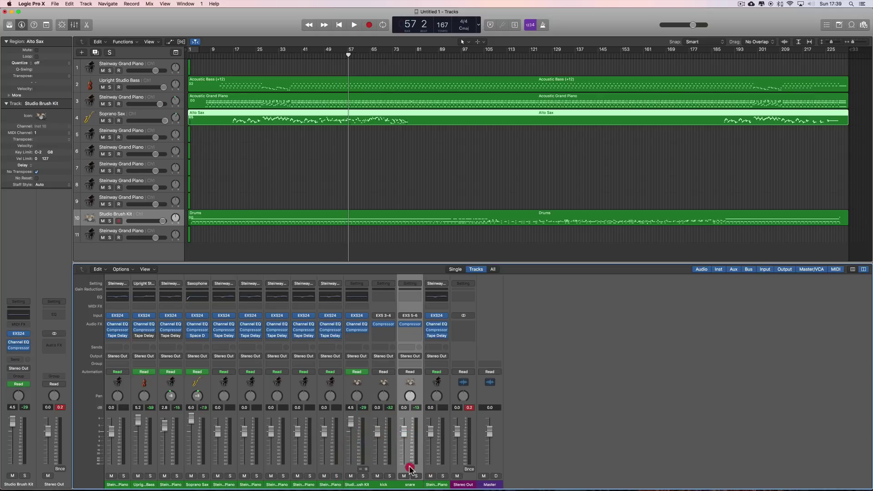
{"action": "left_click", "coordinate": [354, 469]}
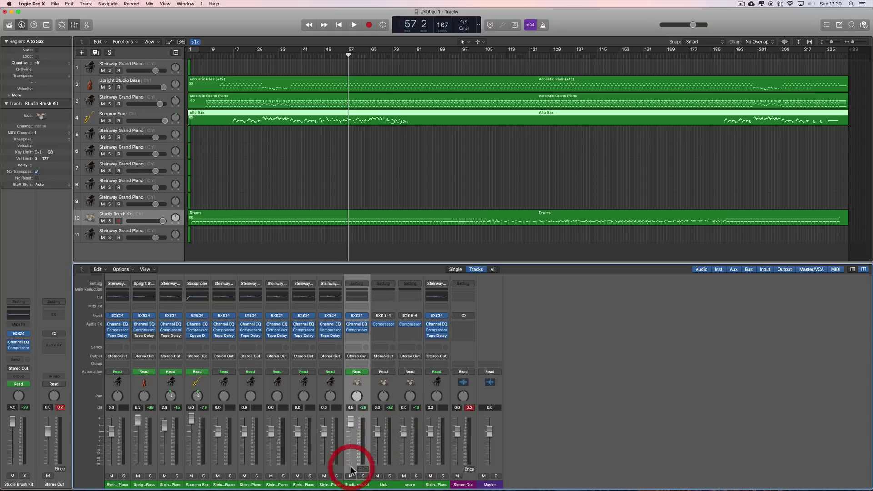
{"action": "left_click", "coordinate": [358, 326]}
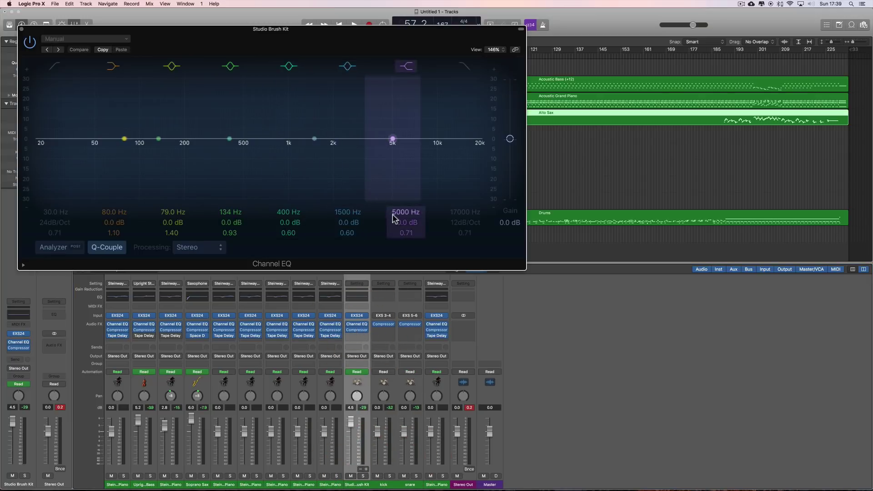
{"action": "mouse_move", "coordinate": [393, 218]}
{"action": "left_mouse_down"}
{"action": "mouse_move", "coordinate": [399, 214]}
{"action": "mouse_move", "coordinate": [402, 227]}
{"action": "left_mouse_up"}
{"action": "key", "text": "space"}
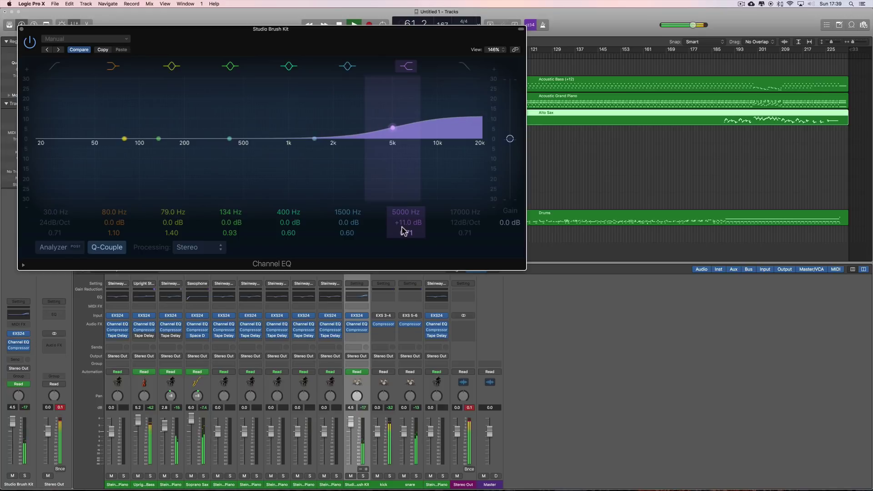
{"action": "left_click", "coordinate": [362, 476]}
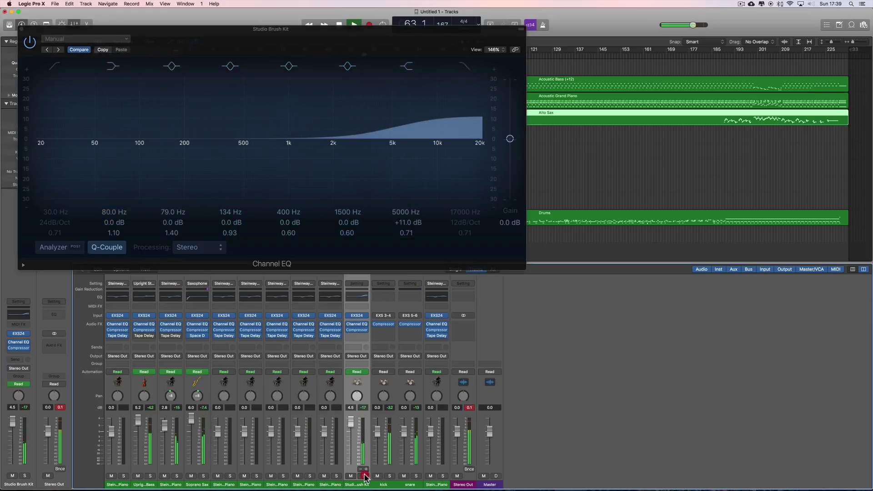
Compare the Studio Brush Kit with and without its EQ high shelf, set the shelf to 4400 Hz and unsolo the kit
{"action": "left_click", "coordinate": [407, 70]}
{"action": "left_click", "coordinate": [407, 68]}
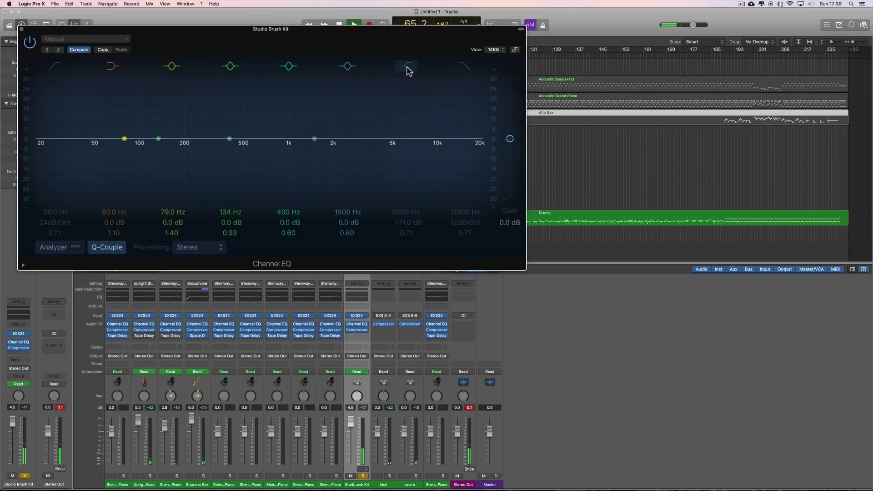
{"action": "left_click", "coordinate": [407, 68]}
{"action": "left_click_drag", "start_coordinate": [397, 214], "coordinate": [398, 223]}
{"action": "left_click", "coordinate": [27, 39]}
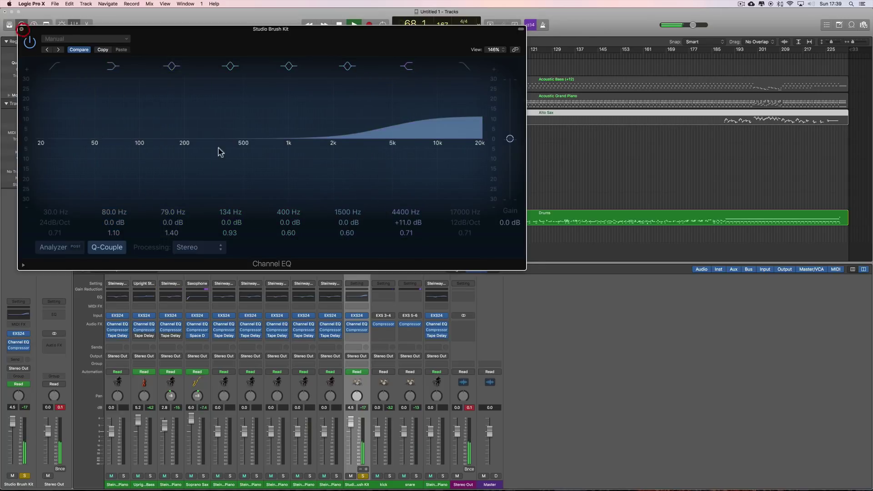
{"action": "key", "text": "super+w"}
{"action": "left_click", "coordinate": [362, 475]}
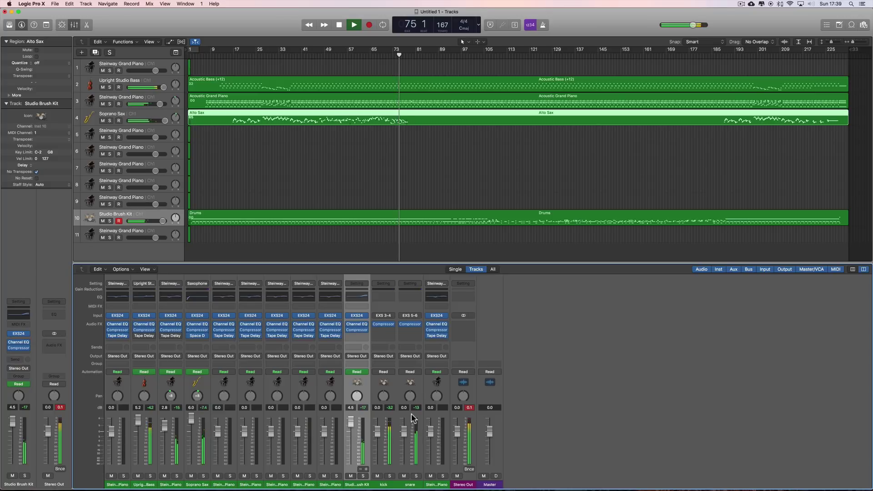
{"action": "key", "text": "space"}
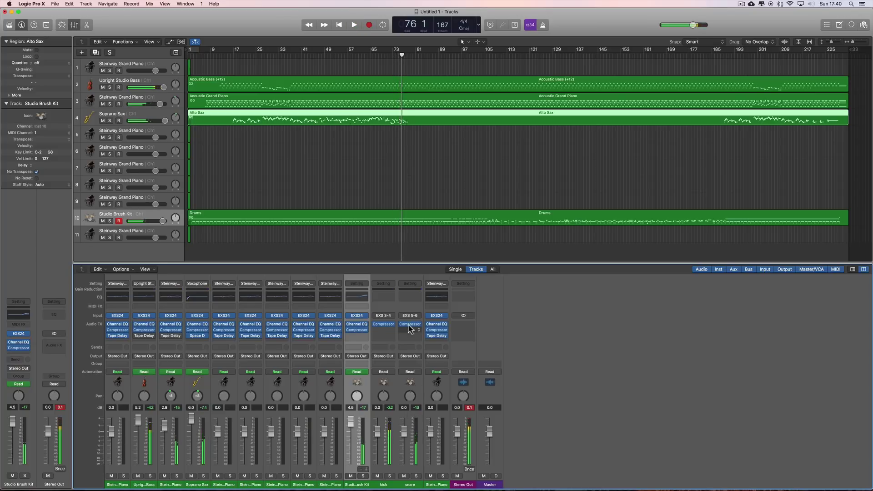
Add a Channel EQ to the snare channel, adjust its 7500 Hz high shelf gain and listen to the mix
{"action": "left_click", "coordinate": [412, 469]}
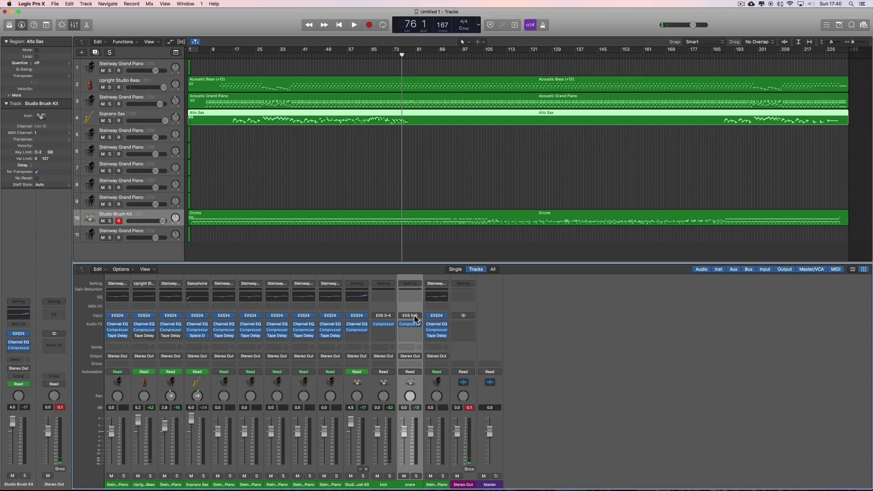
{"action": "left_click", "coordinate": [412, 299]}
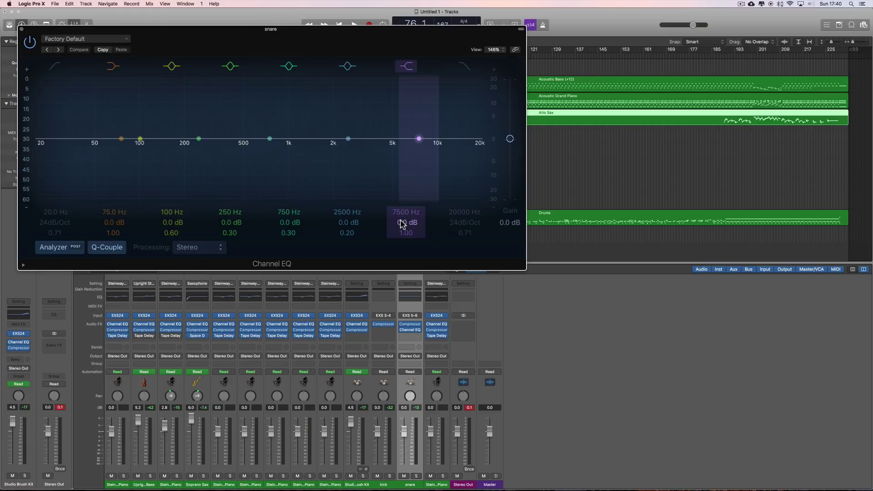
{"action": "left_click_drag", "start_coordinate": [400, 223], "coordinate": [400, 230]}
{"action": "key", "text": "space"}
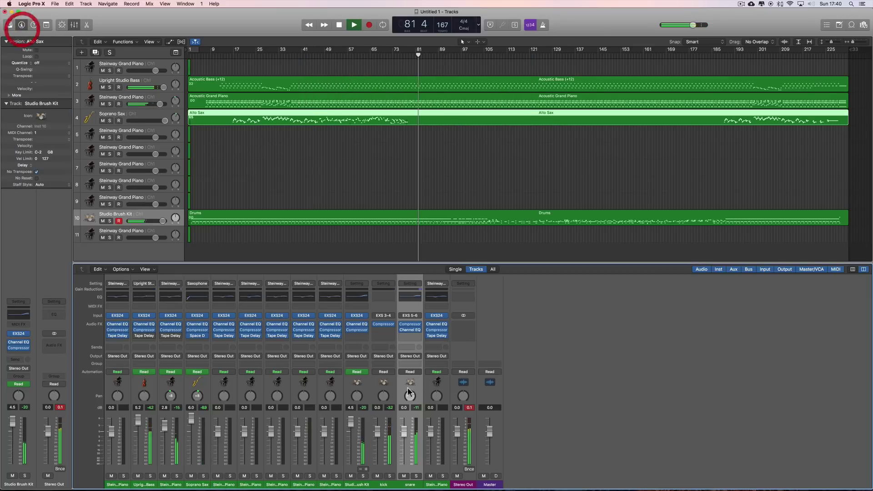
{"action": "left_click", "coordinate": [21, 28]}
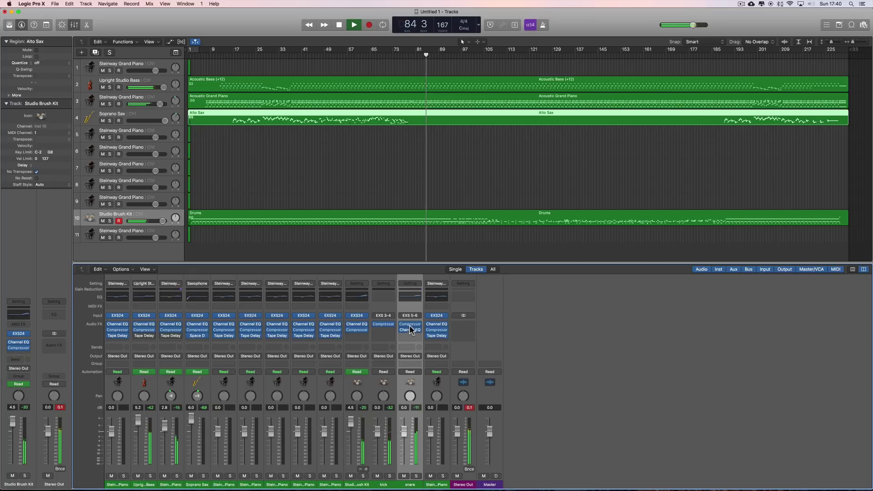
Set the make-up gain of the snare's Compressor to -2.0 dB during playback and close the plug-in
{"action": "key", "text": "space"}
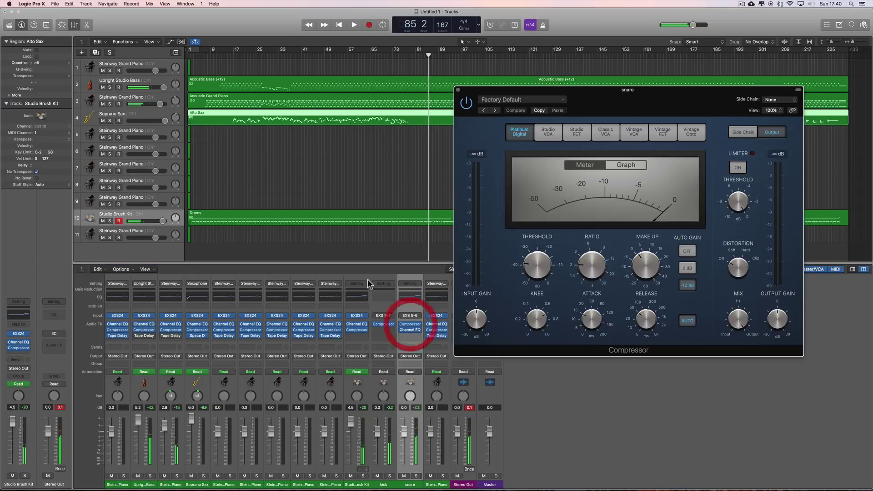
{"action": "left_click", "coordinate": [410, 324]}
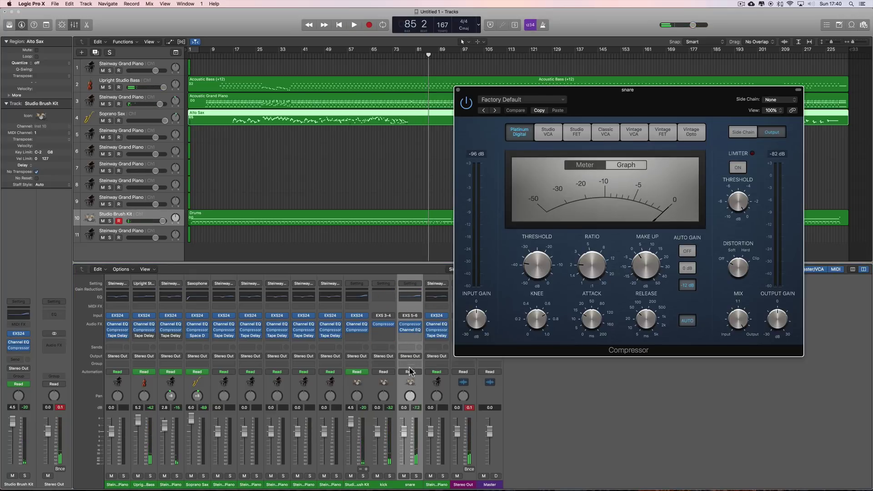
{"action": "left_click_drag", "start_coordinate": [646, 266], "coordinate": [645, 268]}
{"action": "key", "text": "space"}
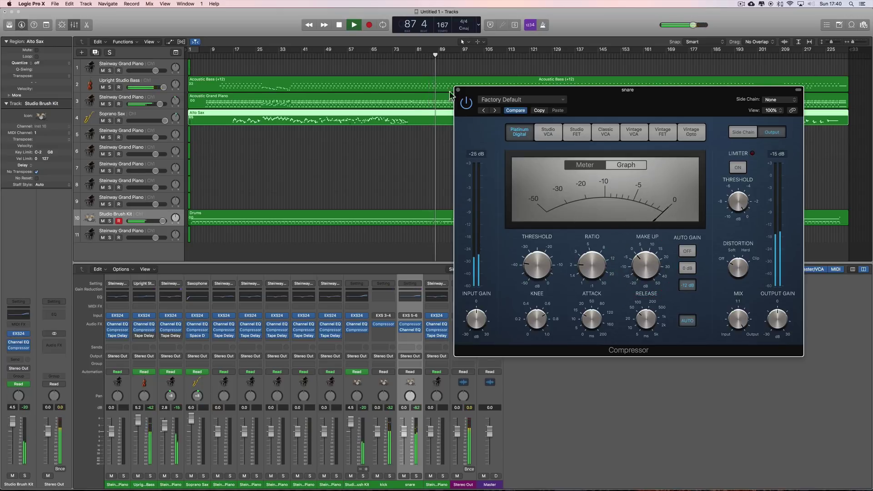
{"action": "left_click_drag", "start_coordinate": [641, 272], "coordinate": [644, 269]}
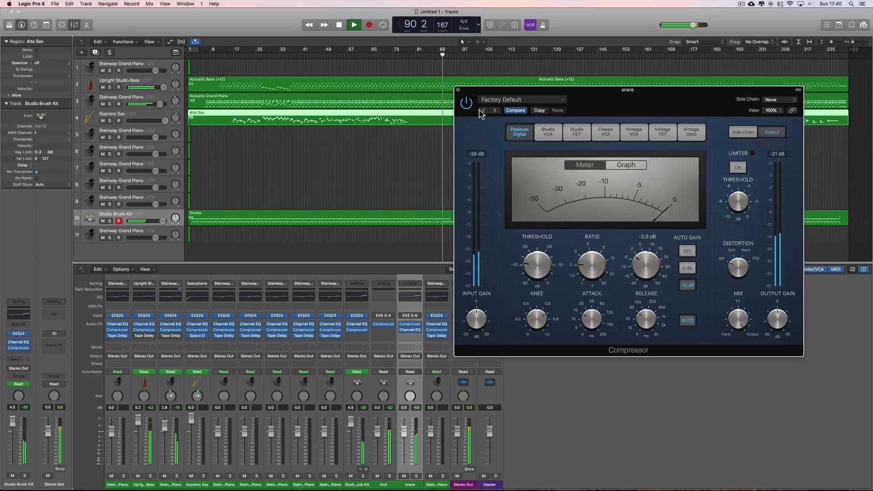
{"action": "left_click", "coordinate": [458, 90]}
Play the full mix from the beginning of the song to about bar 30
{"action": "left_click", "coordinate": [339, 25]}
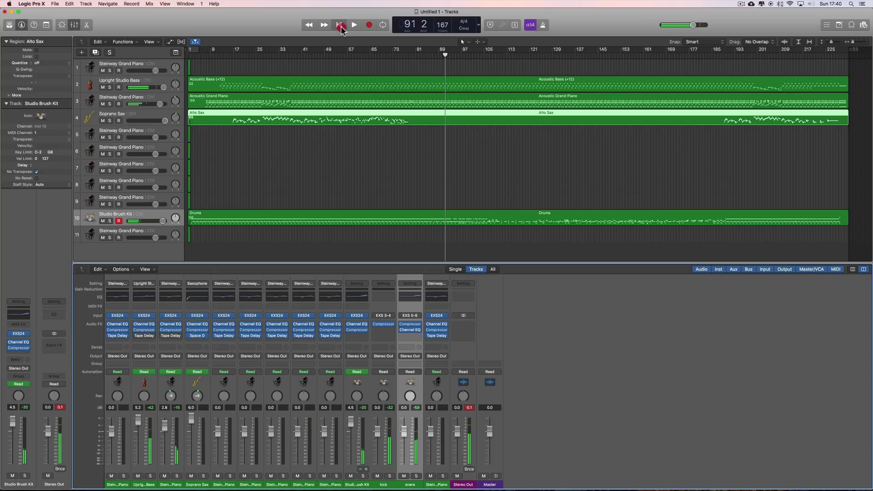
{"action": "left_click", "coordinate": [355, 25]}
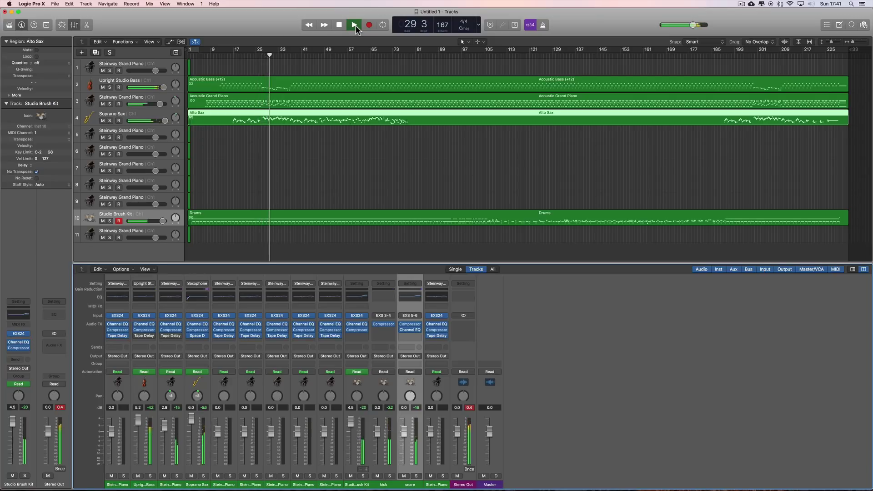
{"action": "key", "text": "space"}
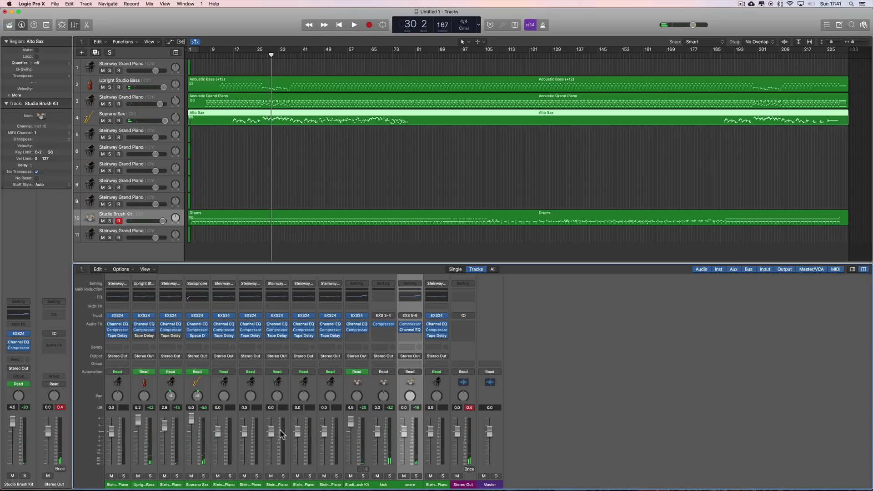
Mute the Soprano Sax channel to leave only the backing instruments audible
{"action": "left_click", "coordinate": [191, 475]}
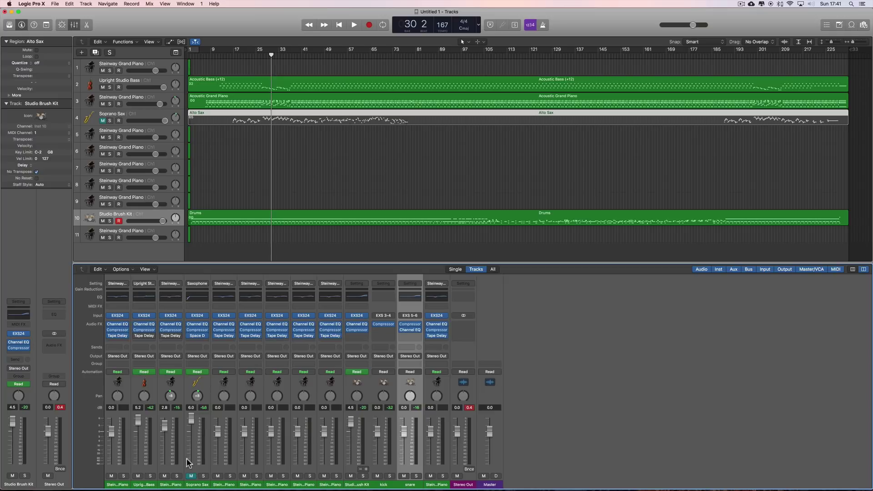
{"action": "left_click", "coordinate": [191, 476]}
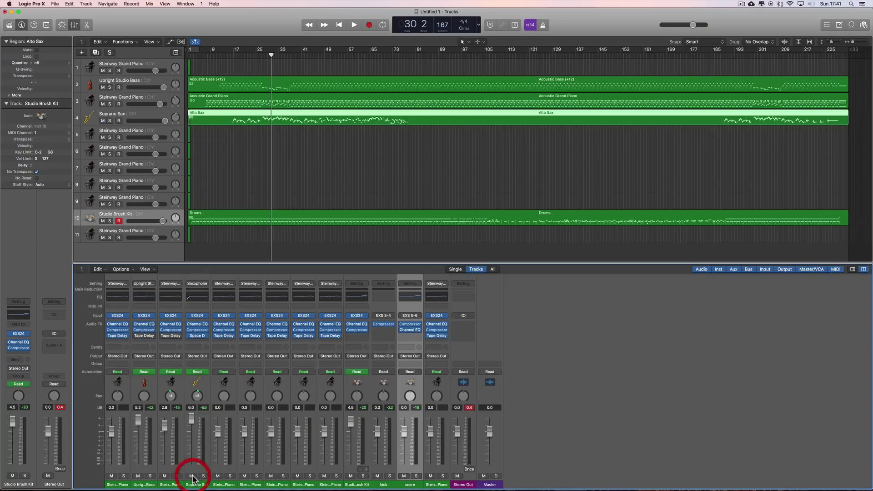
{"action": "left_click", "coordinate": [191, 475]}
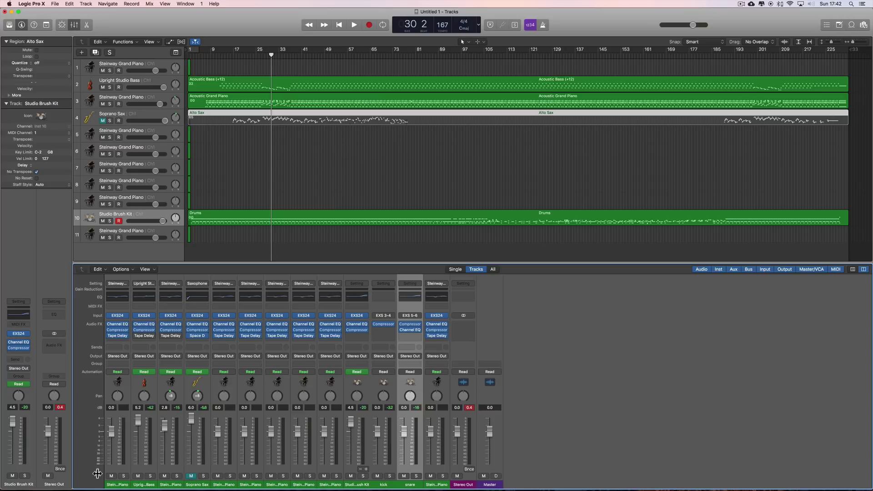
Open the bounce settings for the Stereo Out and choose both PCM and MP3 as destinations, with Wave as the PCM file format
{"action": "left_click", "coordinate": [470, 478]}
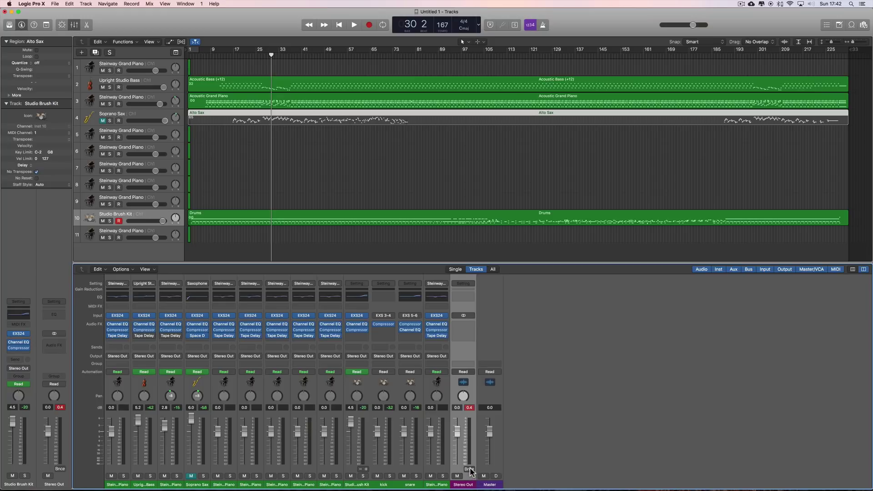
{"action": "left_click", "coordinate": [469, 469]}
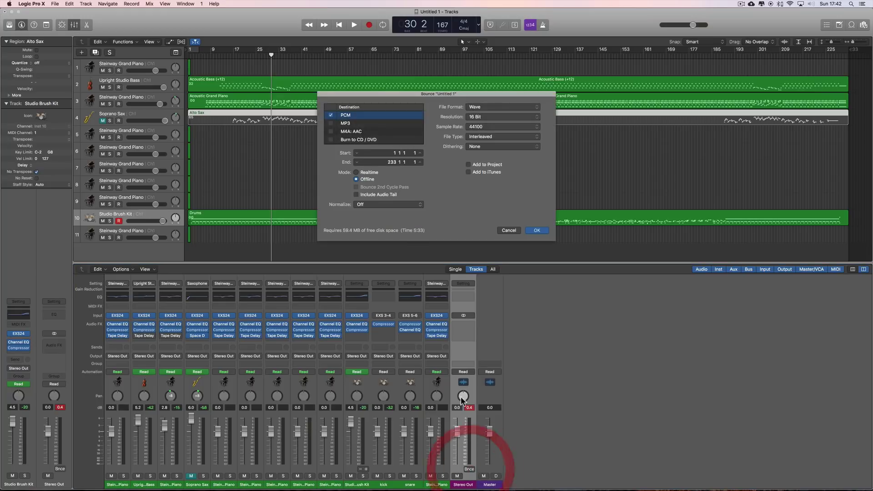
{"action": "left_click", "coordinate": [347, 126]}
{"action": "left_click", "coordinate": [331, 123]}
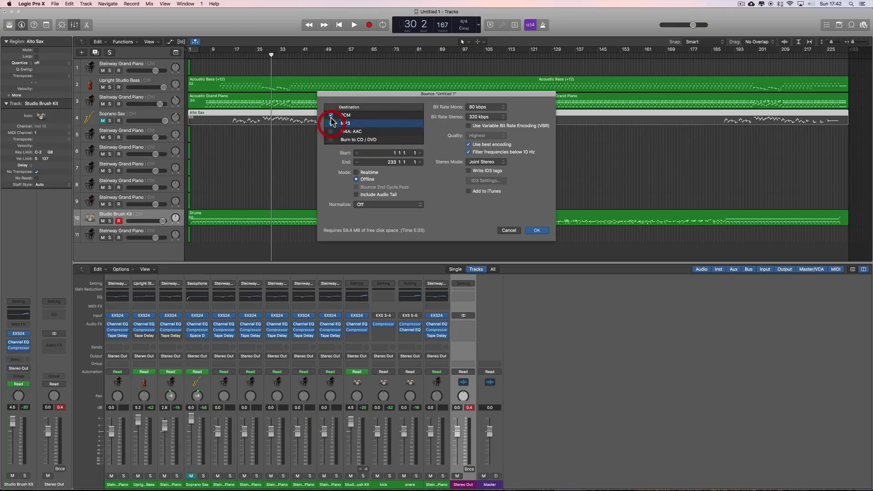
{"action": "left_click", "coordinate": [331, 116]}
{"action": "left_click", "coordinate": [341, 123]}
{"action": "left_click", "coordinate": [330, 115]}
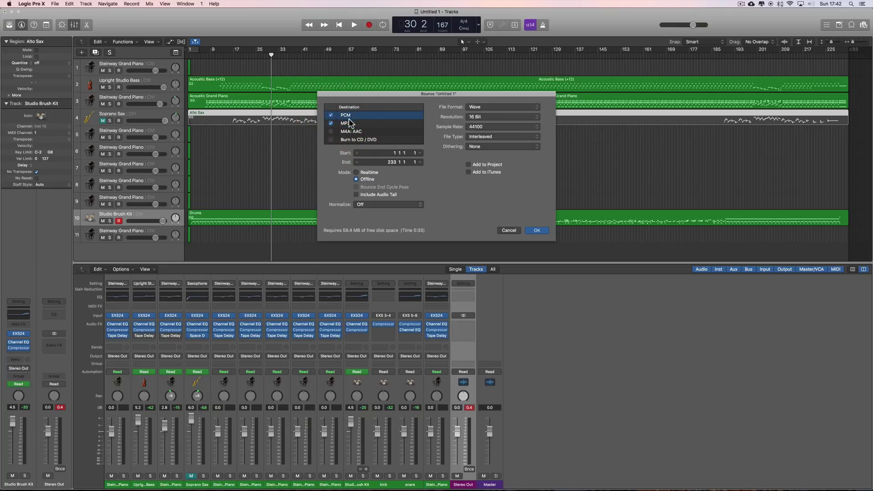
{"action": "left_click", "coordinate": [489, 108]}
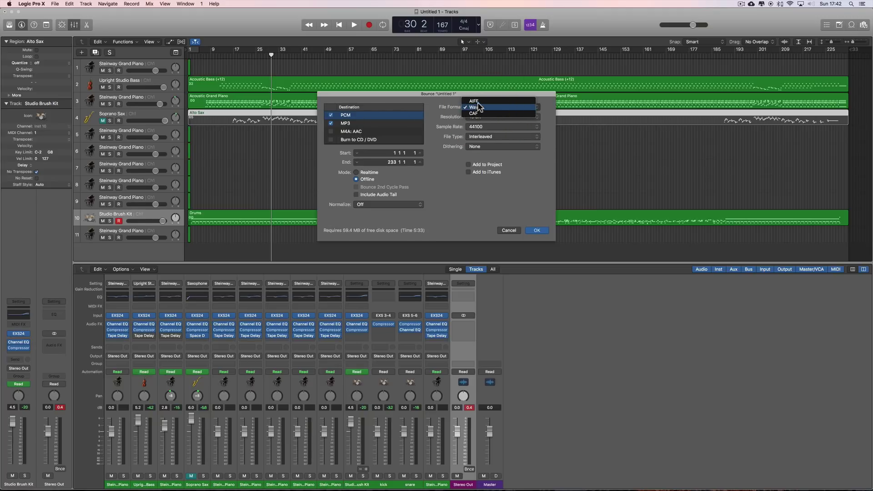
{"action": "left_click", "coordinate": [443, 105]}
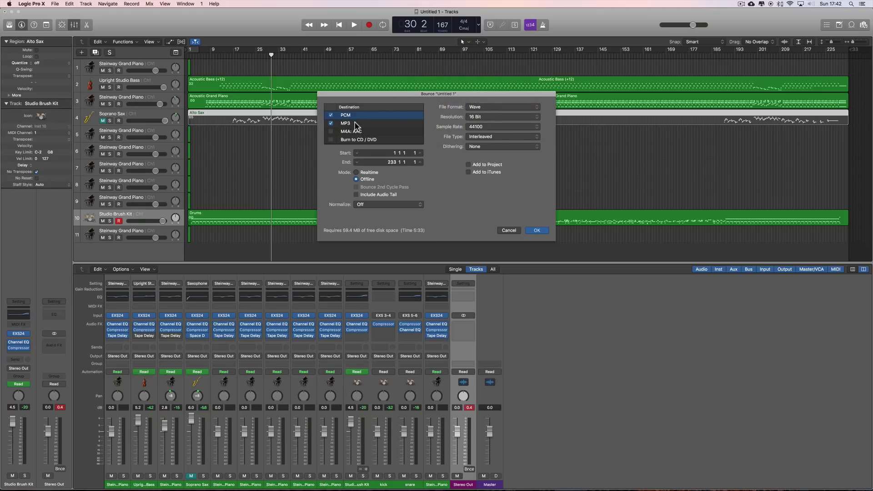